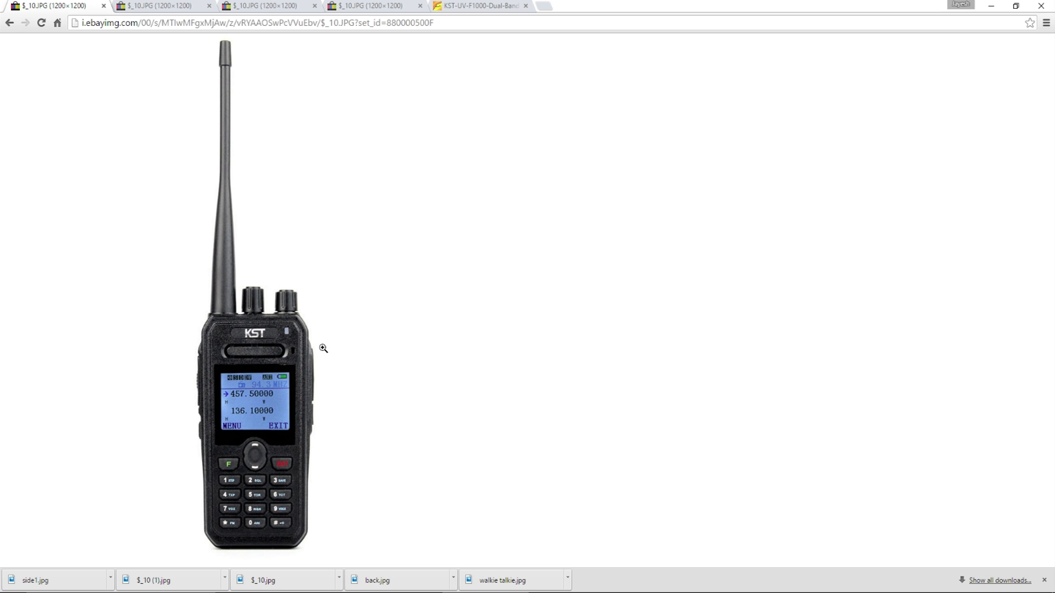
Examine the front, side and back reference photos of the walkie-talkie in the browser.
click(154, 5)
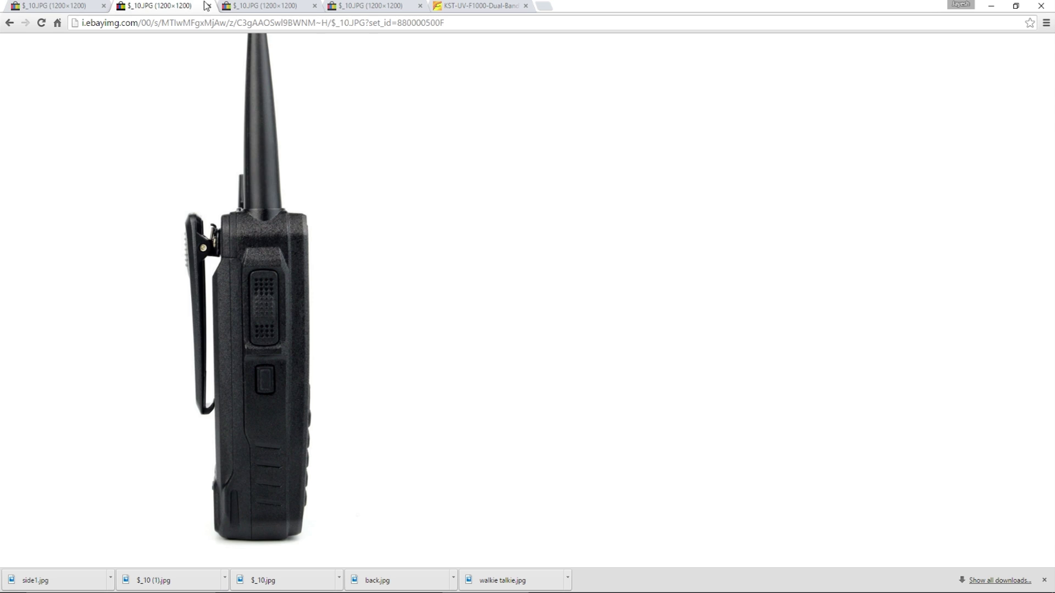
click(261, 4)
click(365, 5)
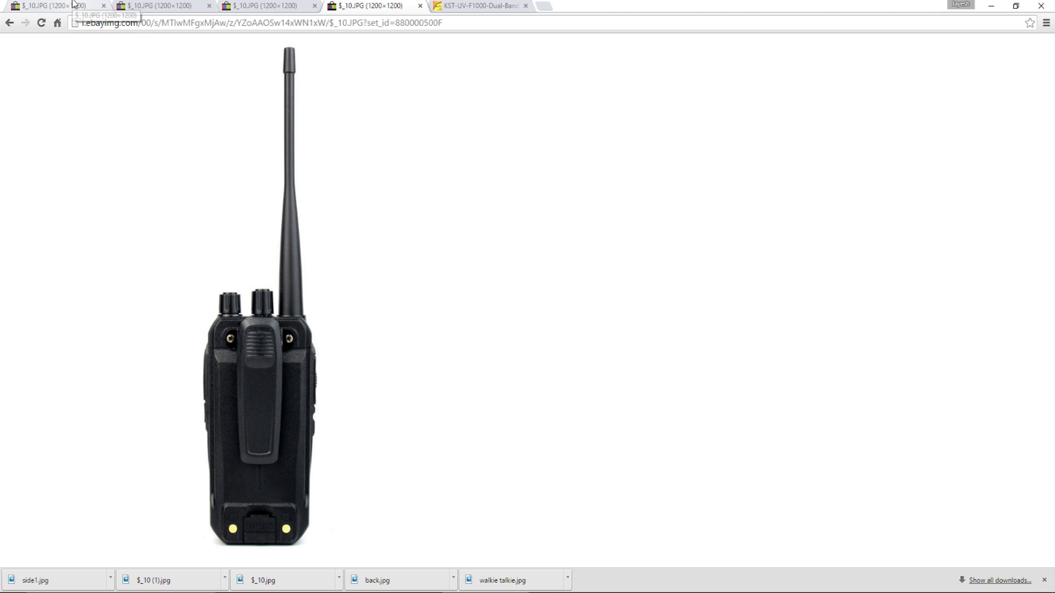
click(166, 5)
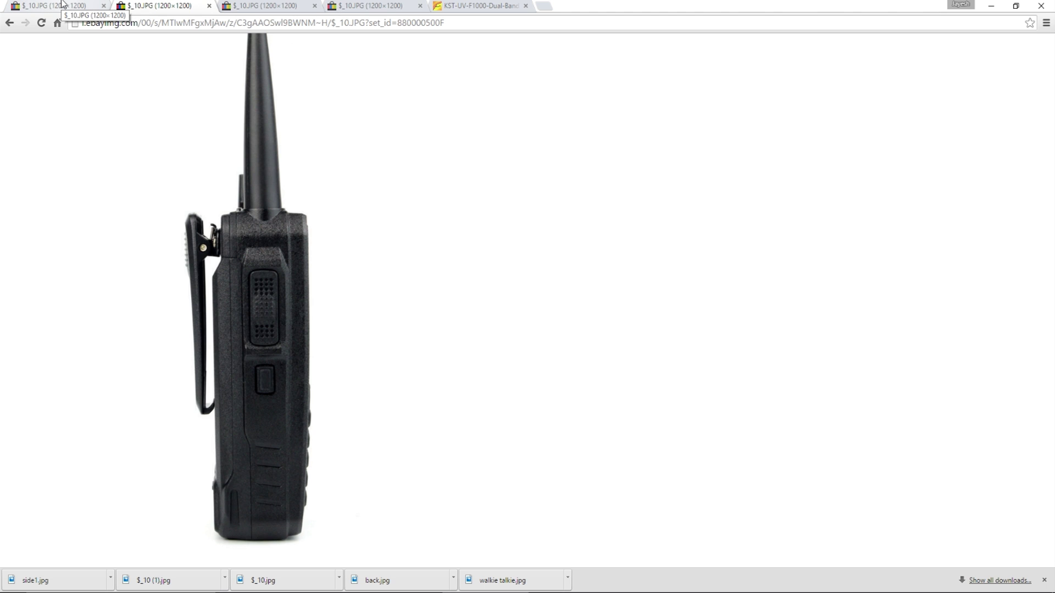
click(64, 4)
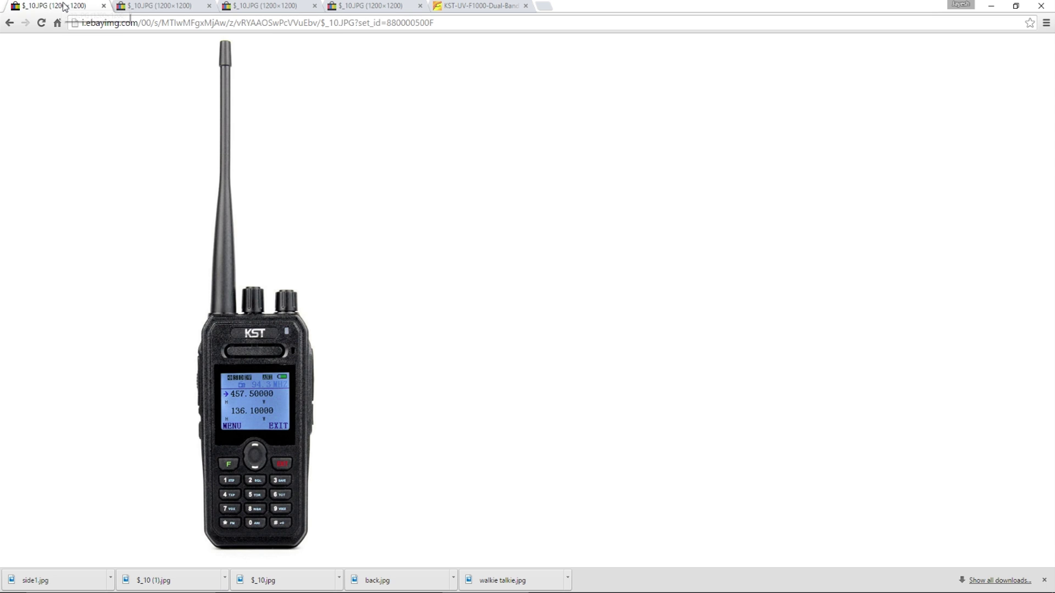
key(ctrl+Tab)
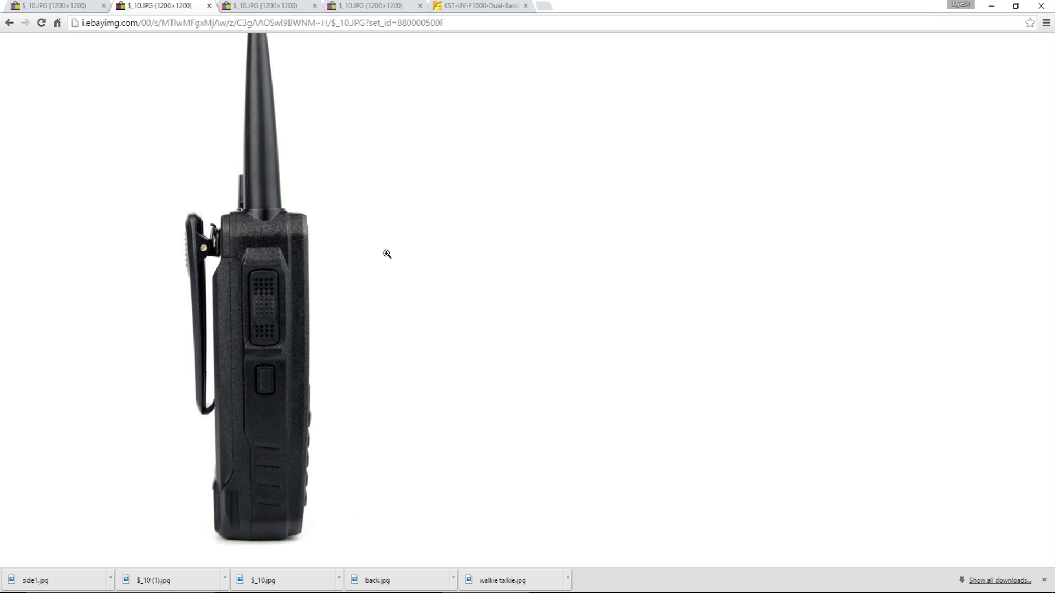
click(64, 4)
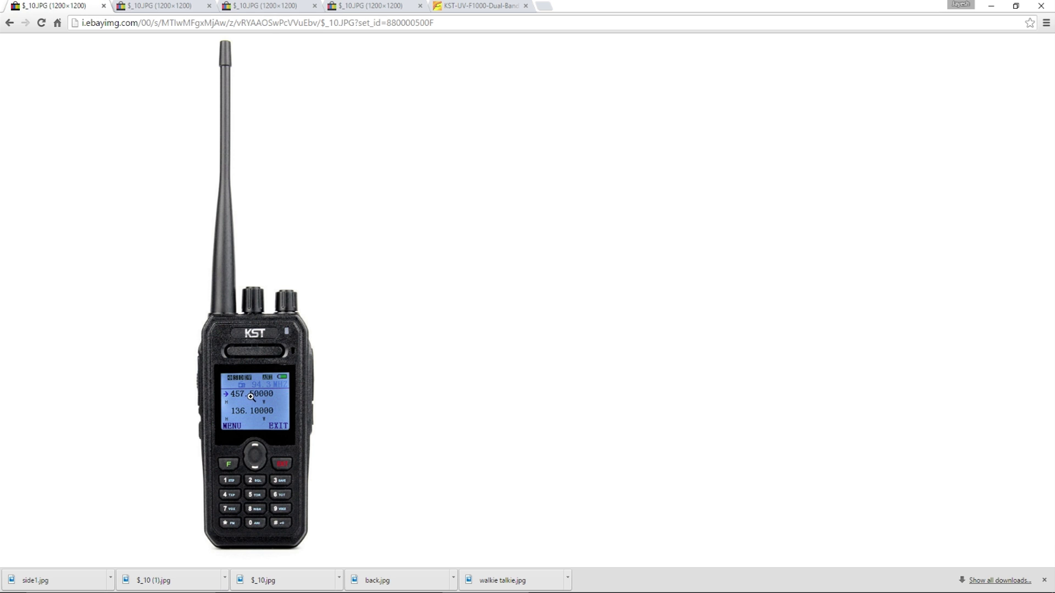
Switch to 3ds Max, draw a plane about 252 by 255 cm in the Front view, and turn off 3D snapping.
click(714, 592)
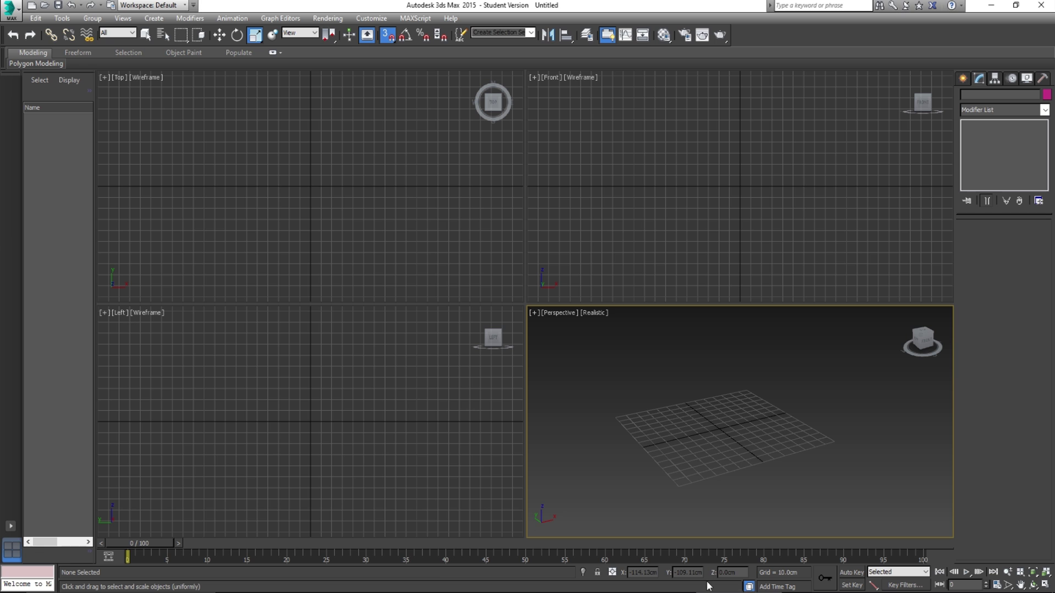
click(964, 79)
click(1025, 199)
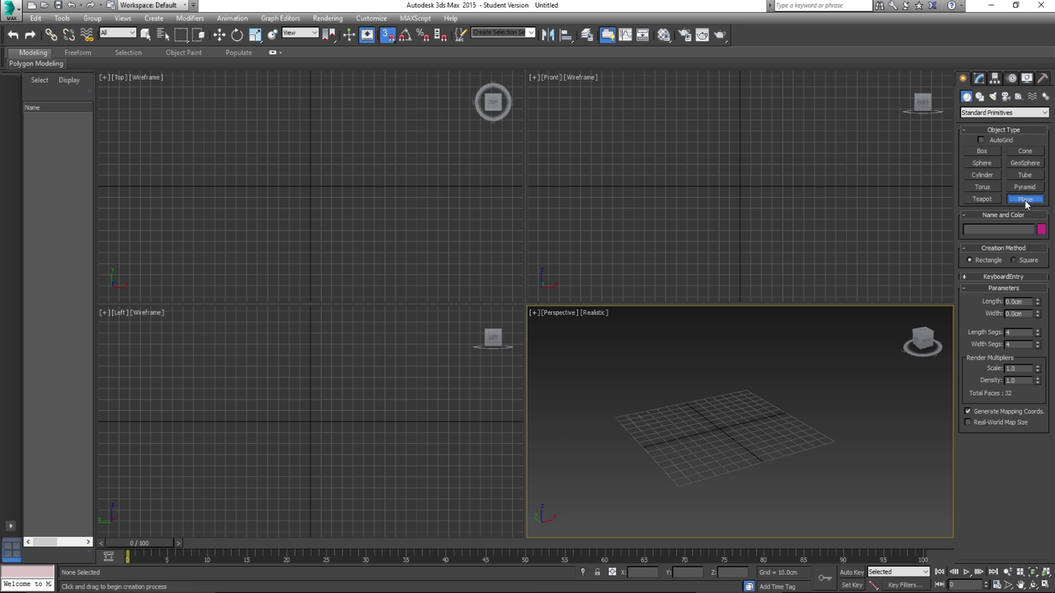
scroll(675, 155, down, 4)
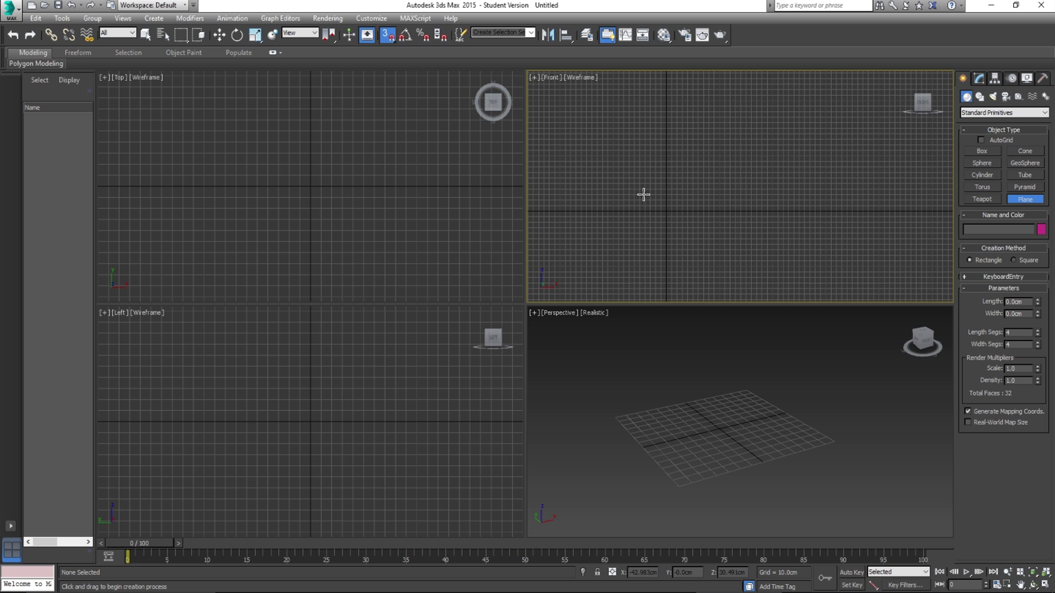
drag(631, 122, 766, 262)
scroll(791, 384, down, 3)
mouse_move(694, 390)
middle_down()
mouse_move(716, 412)
mouse_move(708, 396)
middle_up()
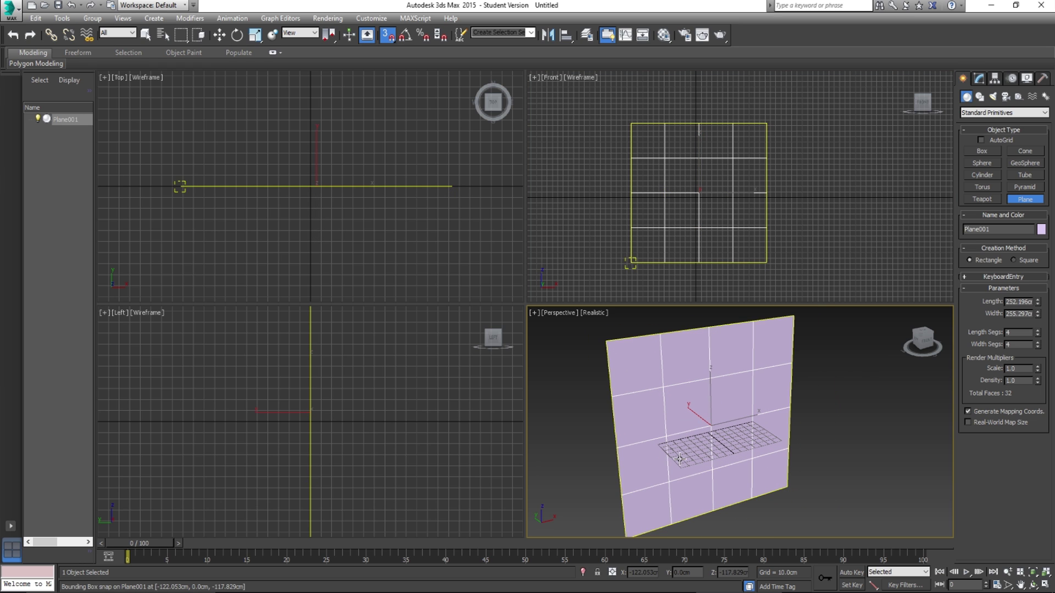
click(392, 40)
Try drawing a second plane on the ground in the Perspective view, and undo it.
drag(667, 452, 970, 551)
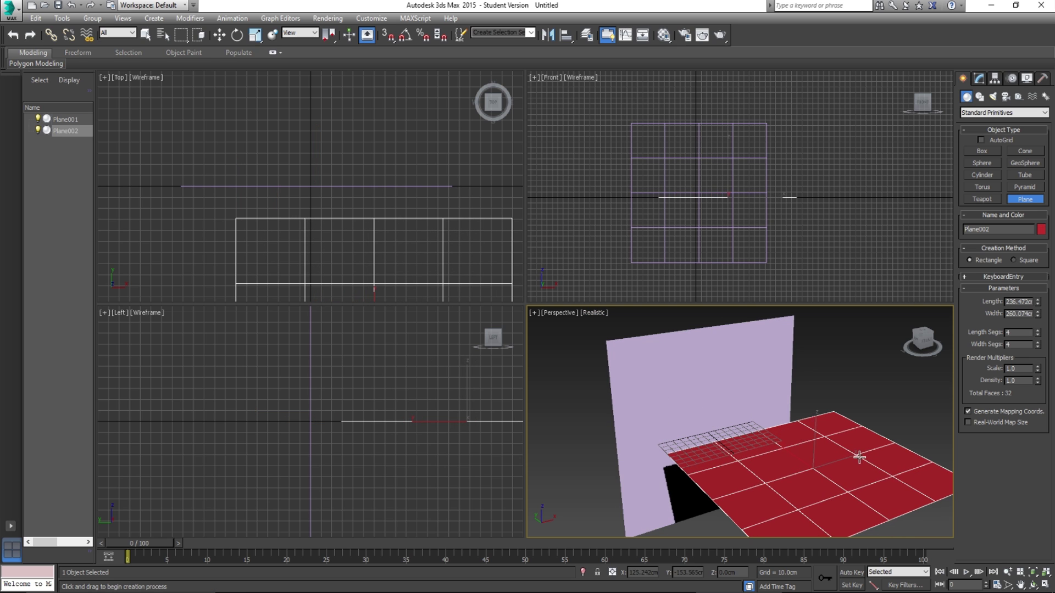
key(ctrl+z)
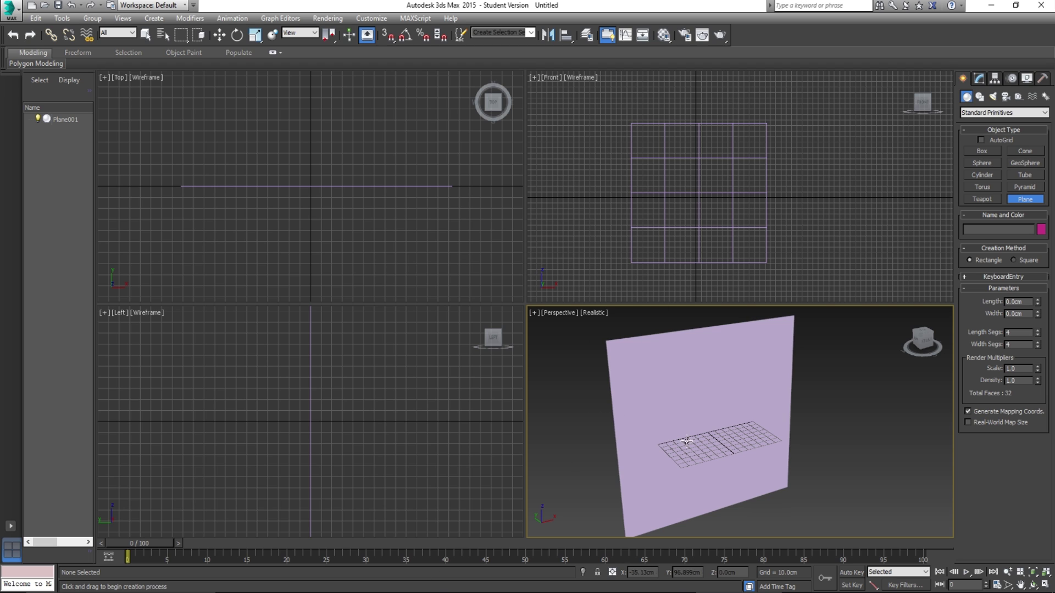
Select the upright plane and set its length and width segments to 1.
click(219, 35)
click(685, 370)
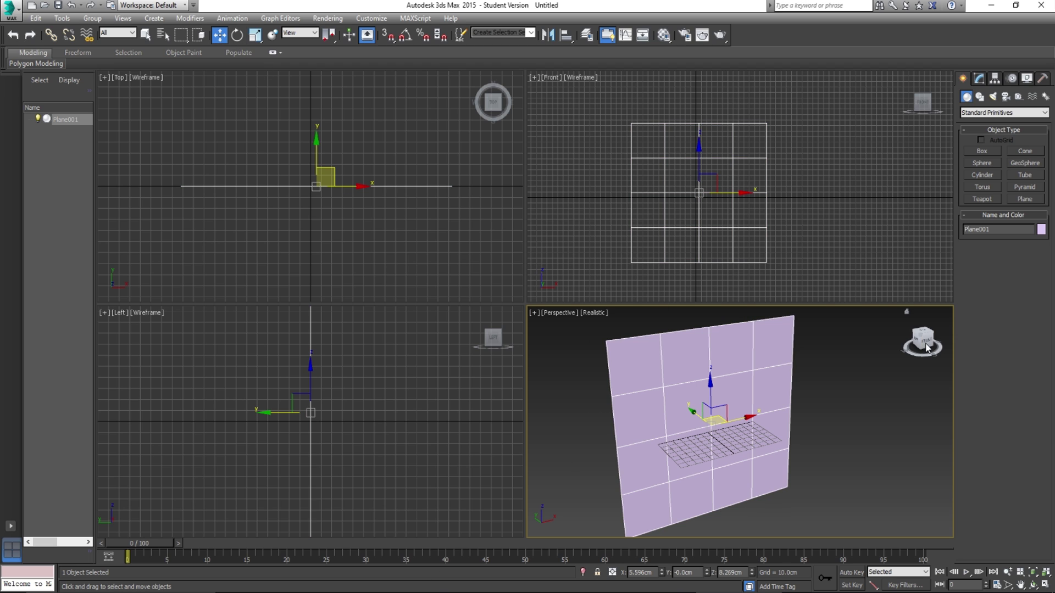
click(978, 78)
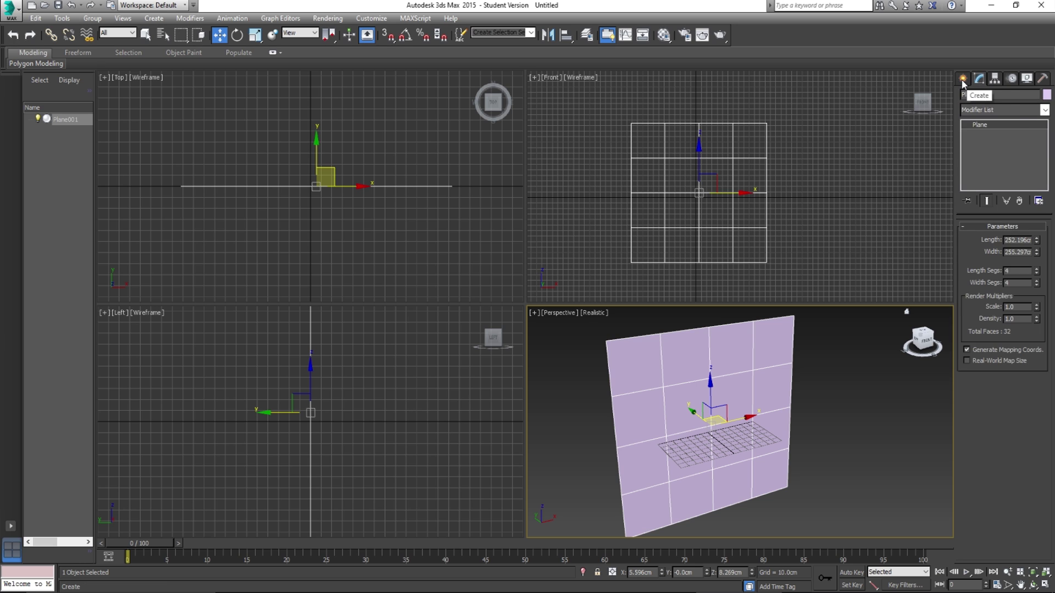
click(963, 78)
click(978, 78)
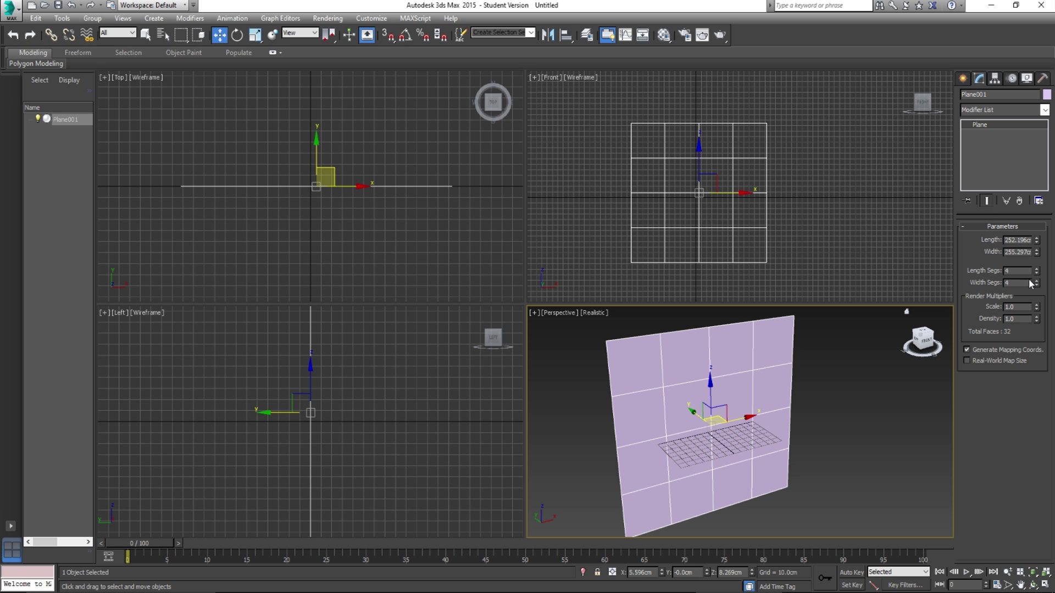
drag(1037, 272, 1035, 379)
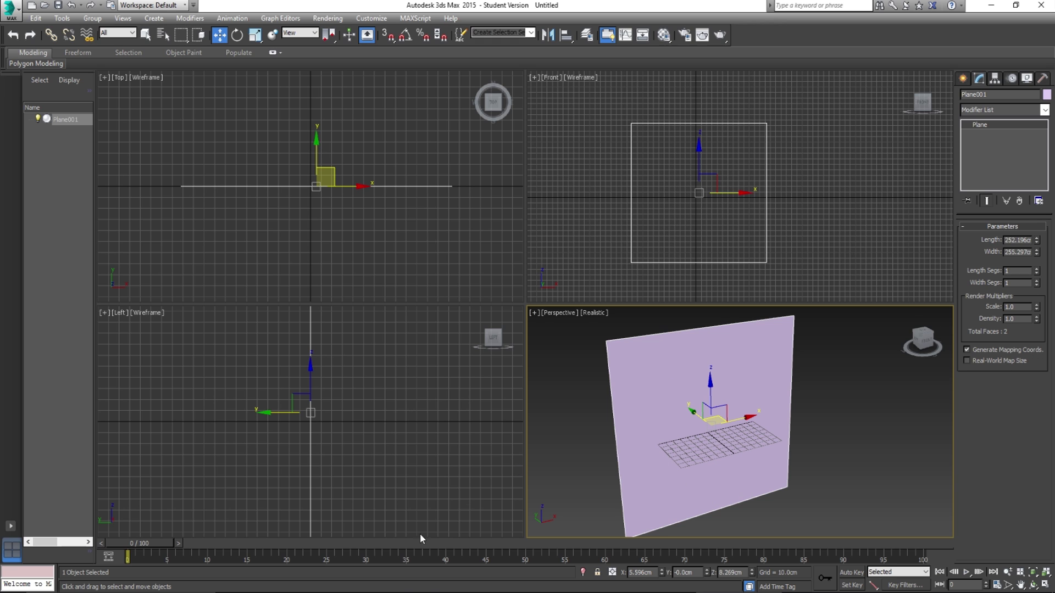
Switch to the walkie talkie folder in File Explorer and check the pixel dimensions of walkie talkie.jpg.
click(433, 501)
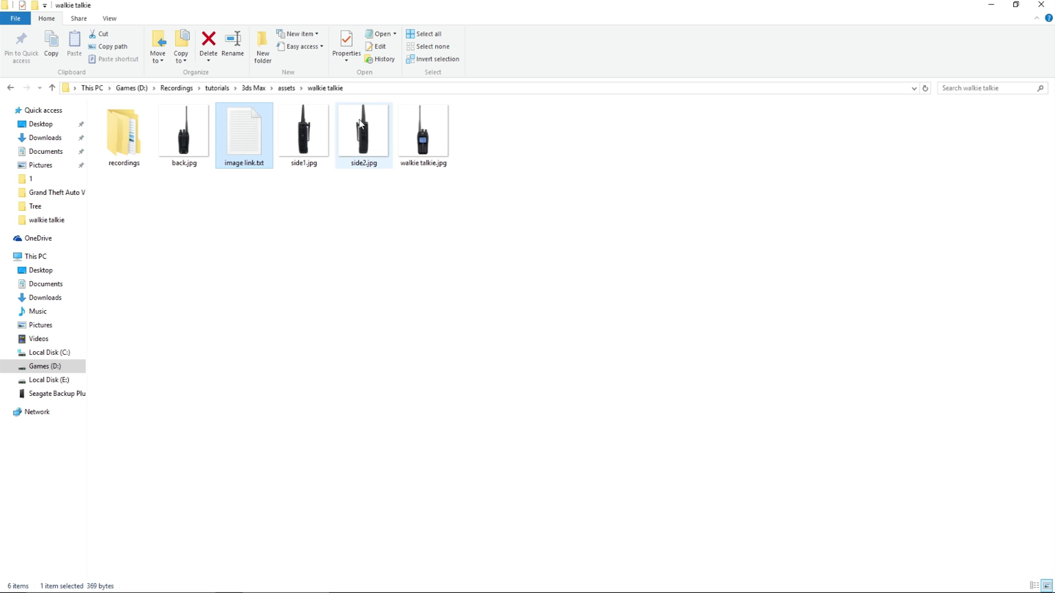
mouse_move(423, 153)
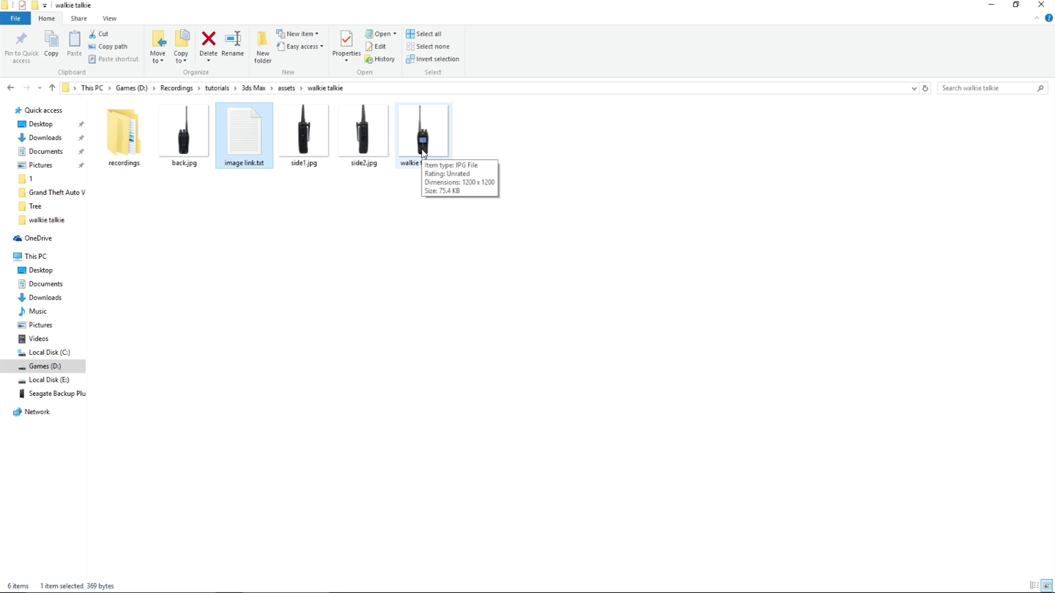
click(424, 154)
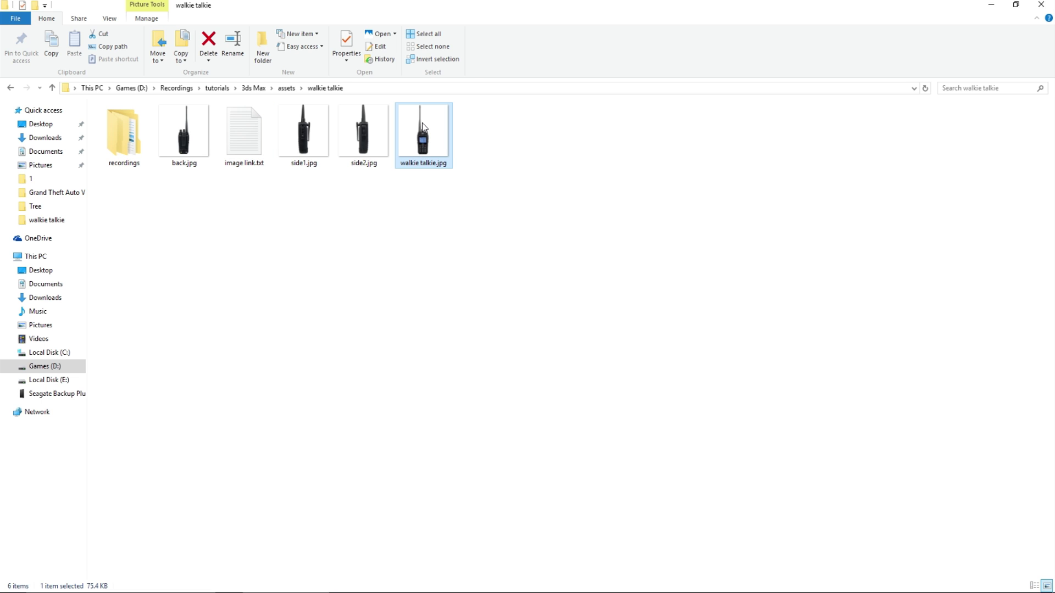
mouse_move(423, 128)
Return to 3ds Max and set the plane's length and width to 200 cm each.
click(770, 592)
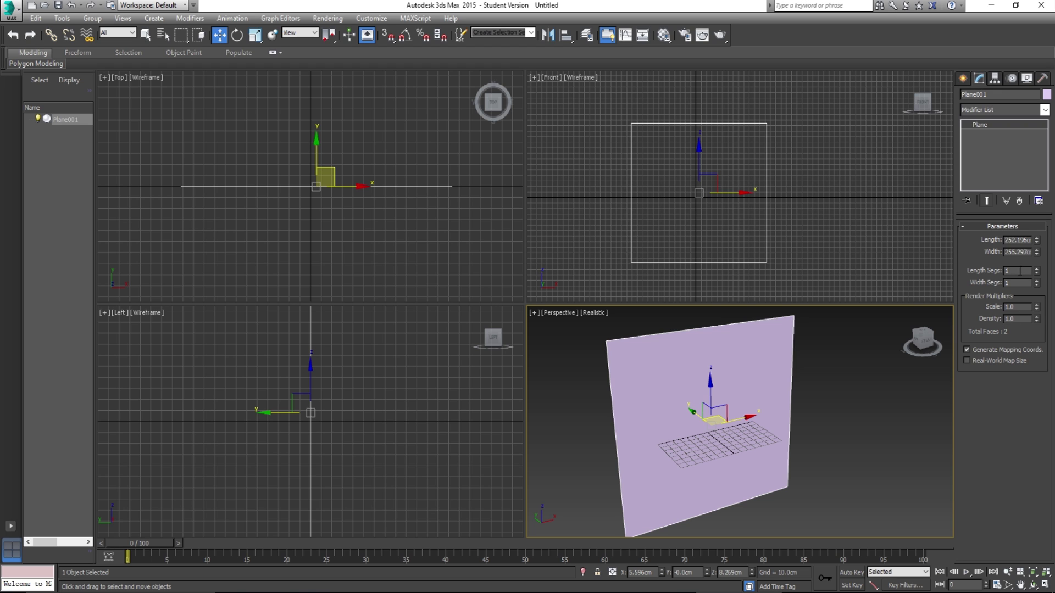
double_click(1023, 241)
text(200)
key(Return)
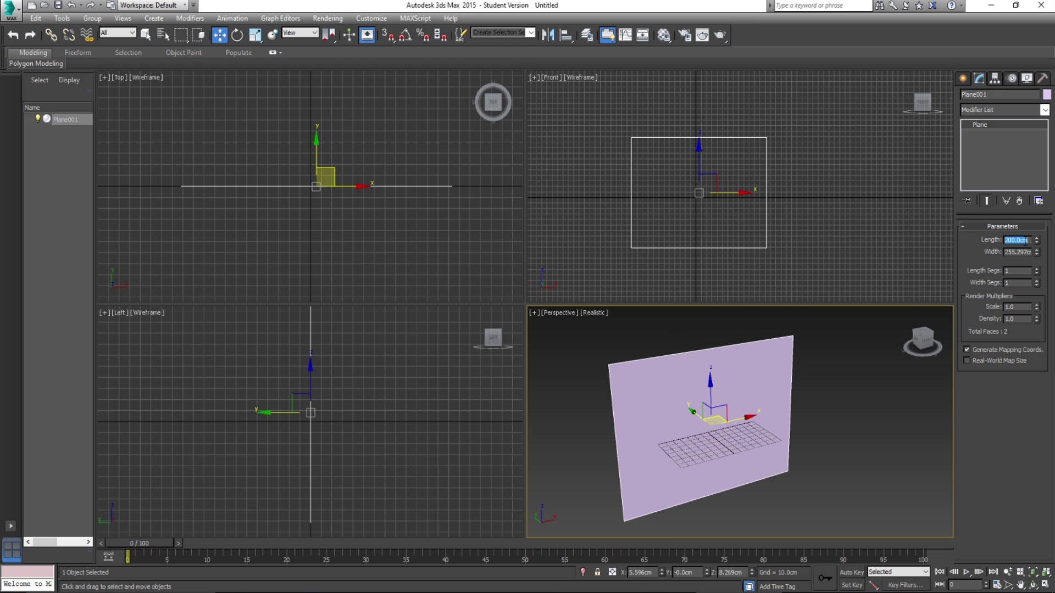
click(1027, 253)
double_click(1026, 253)
text(200)
key(Return)
Raise the plane to a Z position of about 104 cm so it stands above the ground grid.
drag(710, 402, 710, 328)
alt+middle_drag(714, 378, 688, 452)
mouse_move(688, 451)
alt+middle_down()
mouse_move(641, 447)
mouse_move(705, 454)
mouse_move(687, 445)
mouse_move(678, 469)
alt+middle_up()
drag(709, 383, 708, 379)
alt+middle_drag(745, 401, 691, 335)
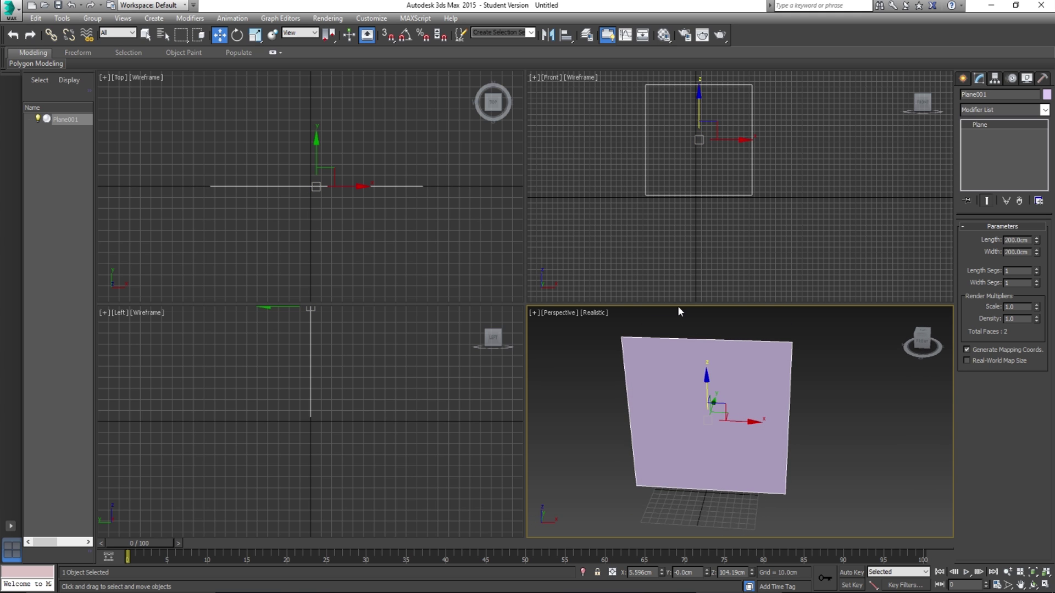
Open the Material Editor and load walkie talkie.jpg from the File Explorer folder into the first material slot.
key(m)
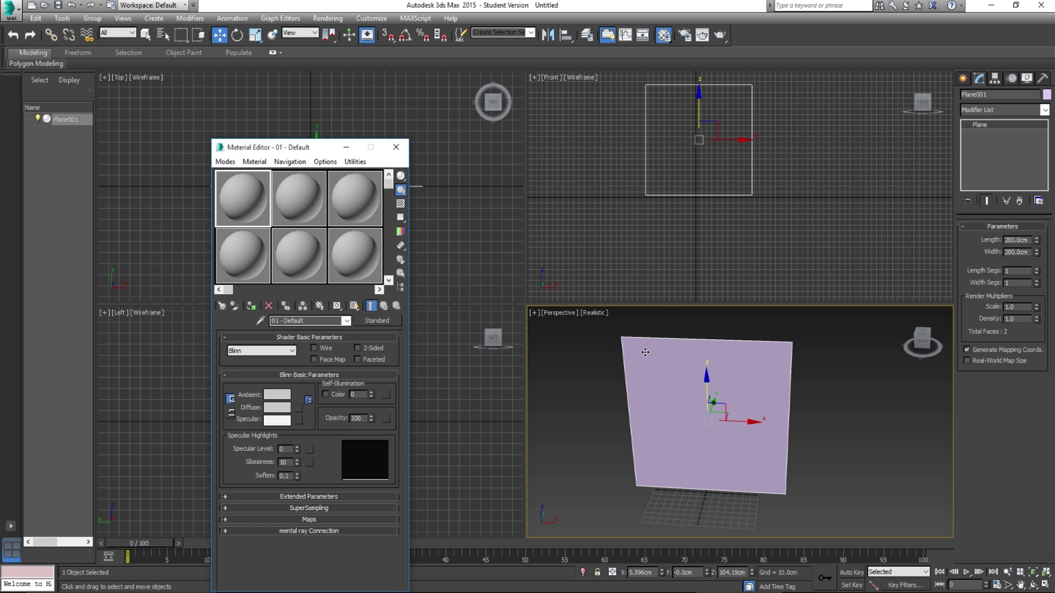
click(307, 592)
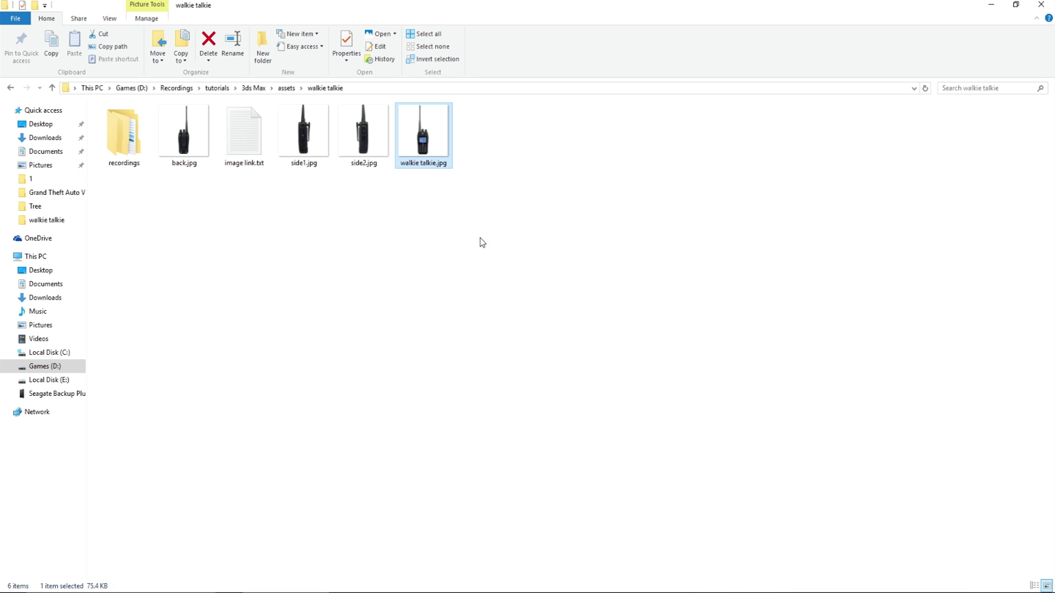
drag(242, 1, 731, 126)
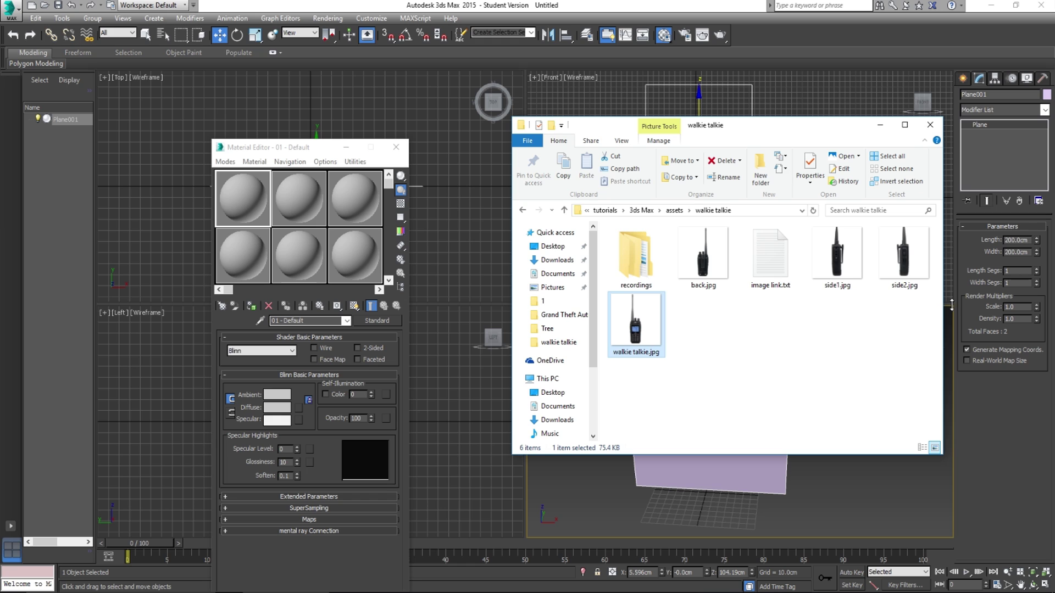
drag(624, 316, 242, 208)
click(879, 131)
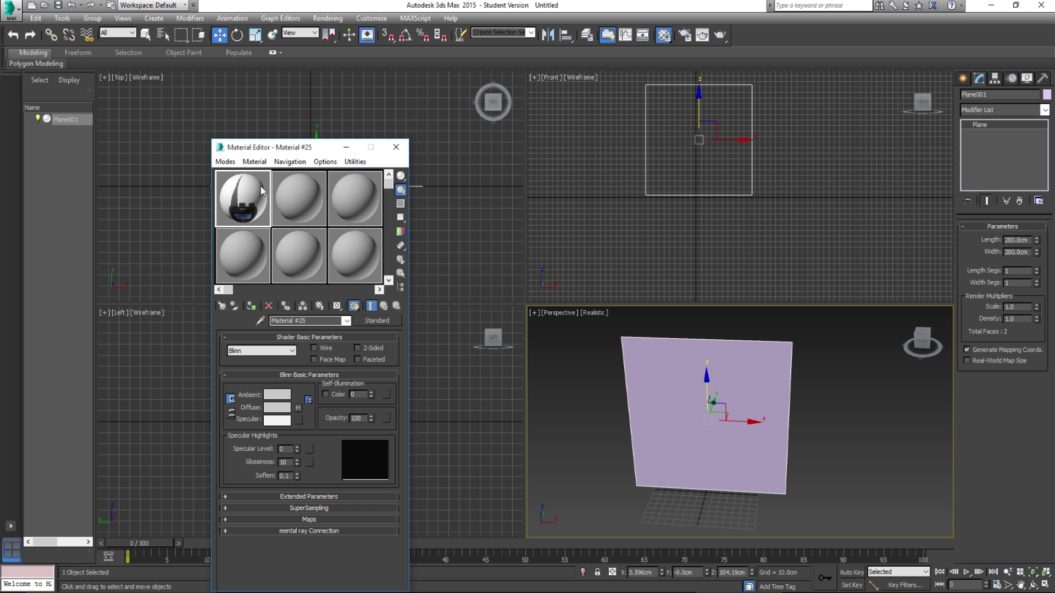
Assign the walkie-talkie image material to the upright plane.
drag(248, 197, 684, 404)
alt+middle_drag(685, 402, 688, 438)
scroll(688, 437, up, 4)
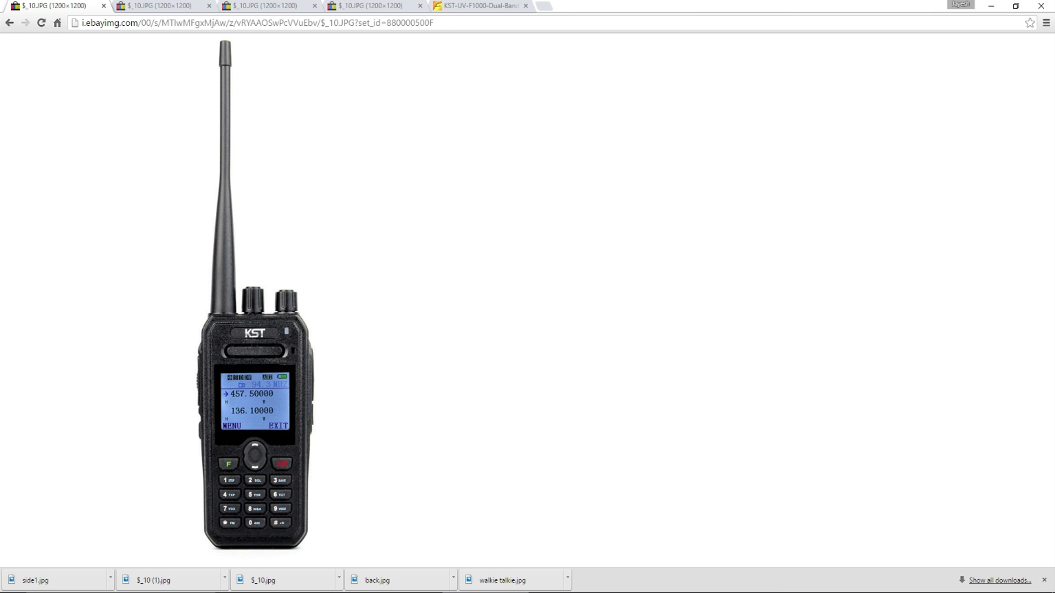
scroll(709, 463, down, 4)
key(r)
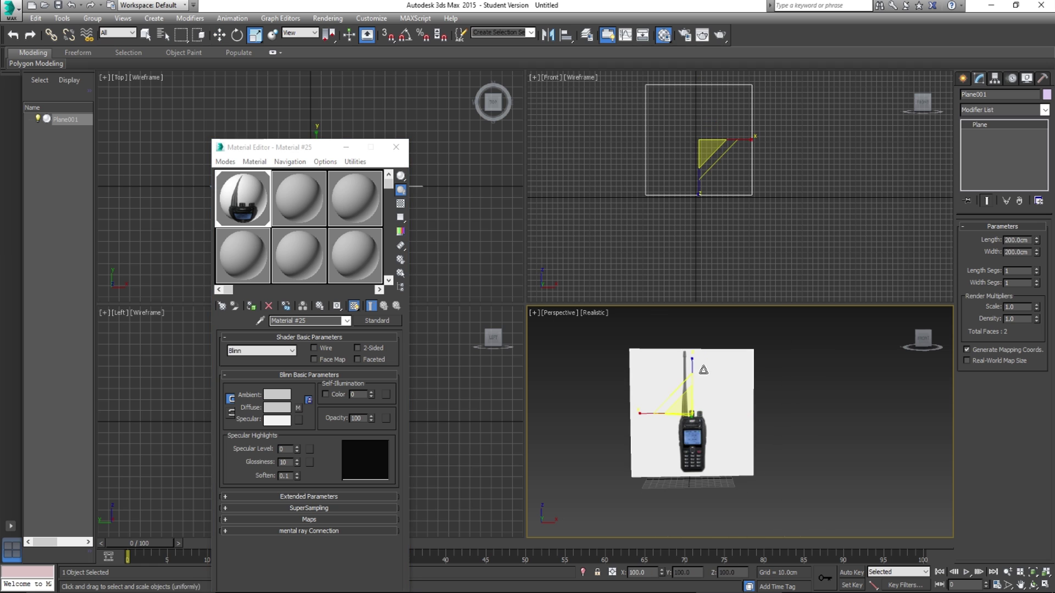
drag(694, 385, 695, 401)
scroll(692, 415, up, 5)
key(ctrl+z)
Inspect the textured plane, and compare it with the two side-view reference photos in the browser.
alt+middle_drag(675, 440, 696, 452)
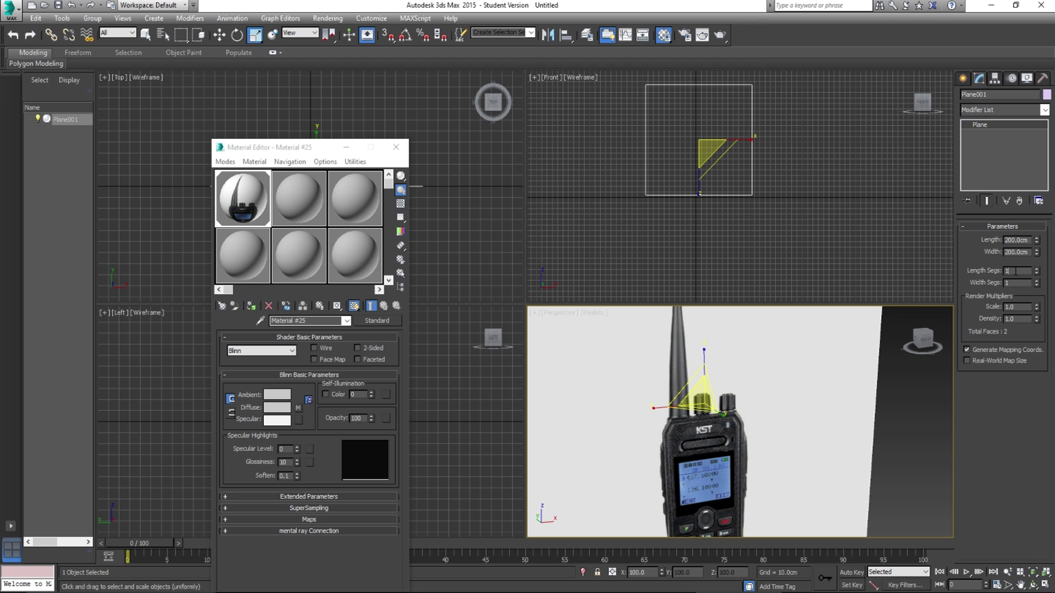
scroll(751, 415, down, 5)
mouse_move(703, 443)
alt+middle_down()
mouse_move(688, 426)
mouse_move(699, 423)
alt+middle_up()
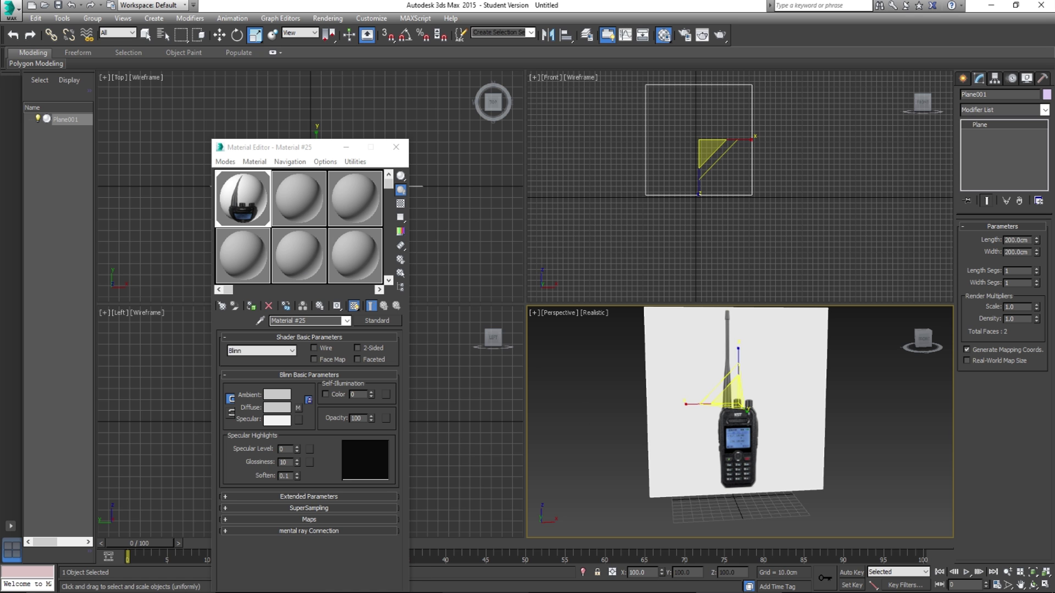
key(alt+Tab)
click(290, 8)
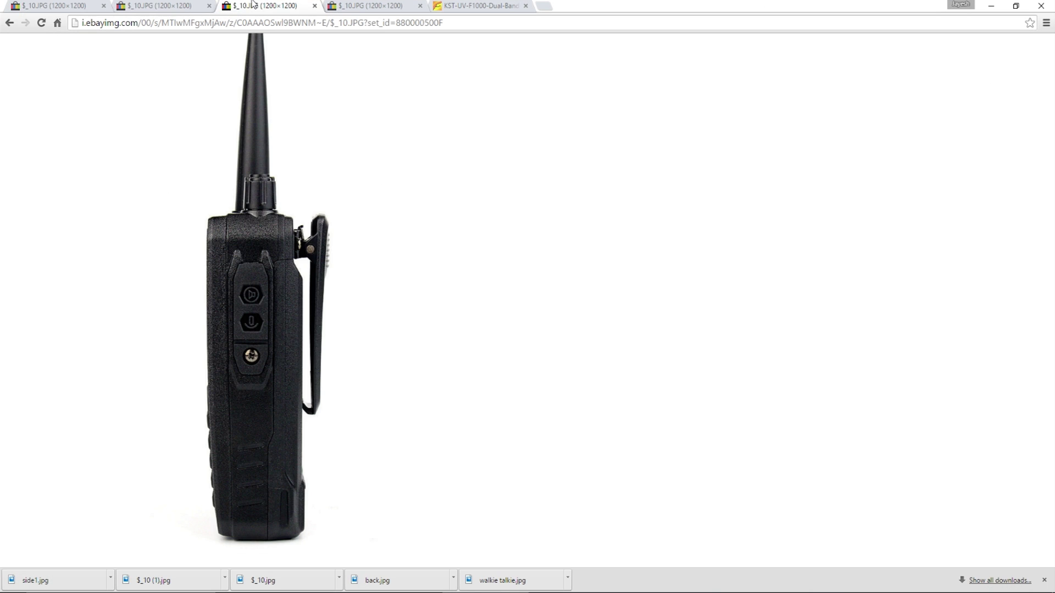
click(198, 4)
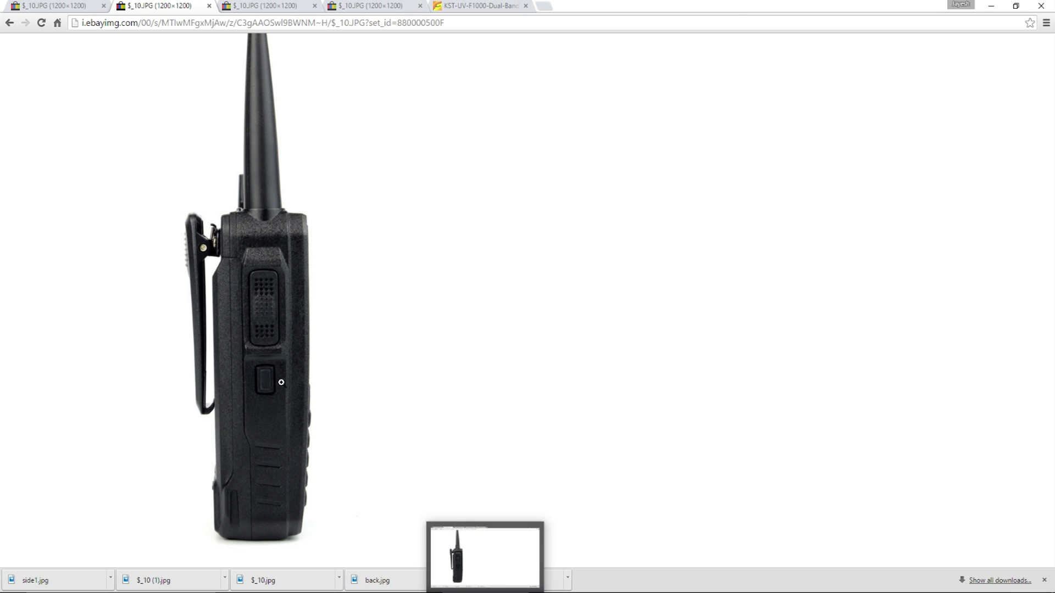
Switch back to 3ds Max, activate the Rotate tool and turn on angle snapping.
click(486, 592)
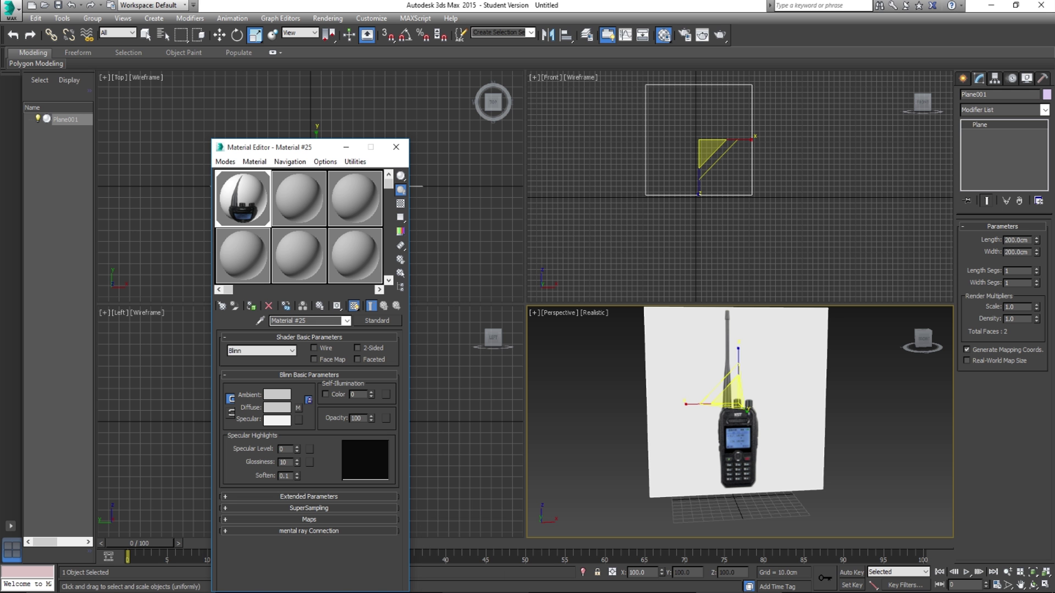
click(236, 37)
alt+middle_drag(700, 436, 652, 460)
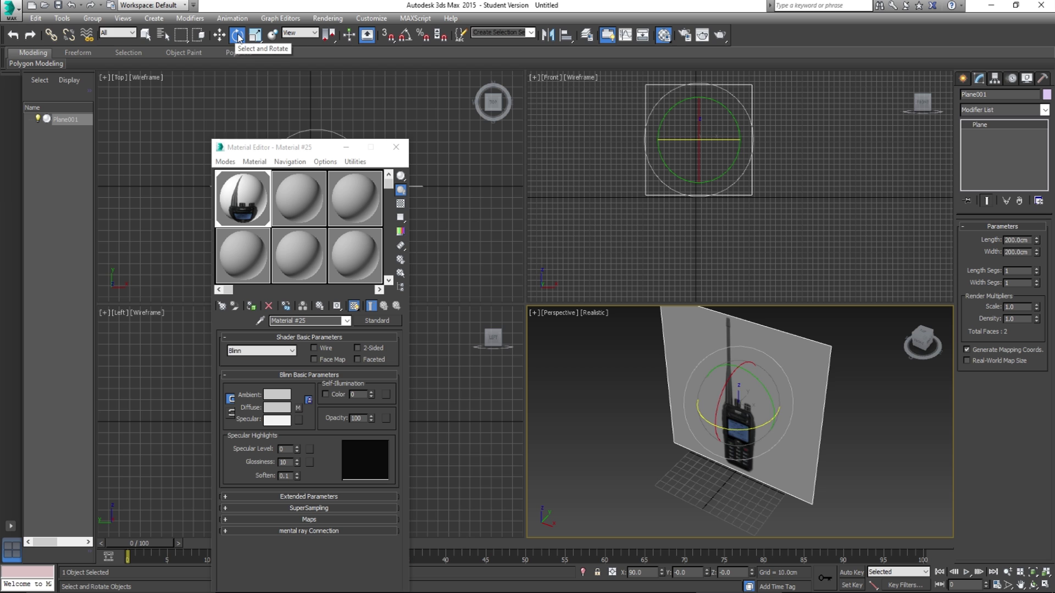
mouse_move(730, 434)
mouse_down()
mouse_move(769, 413)
mouse_move(753, 435)
mouse_move(666, 417)
mouse_move(802, 341)
mouse_up()
click(579, 348)
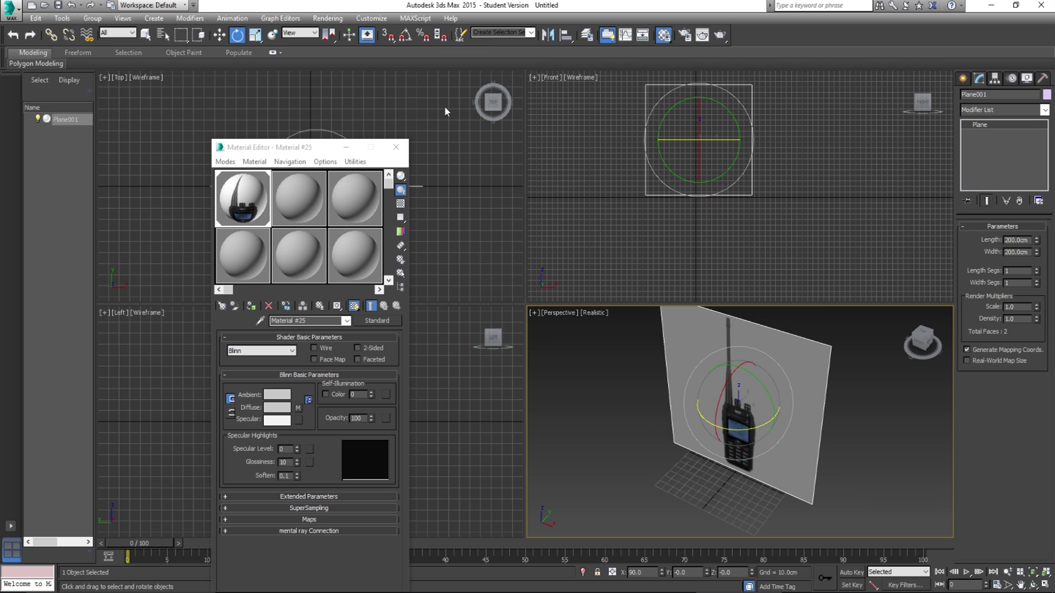
click(405, 36)
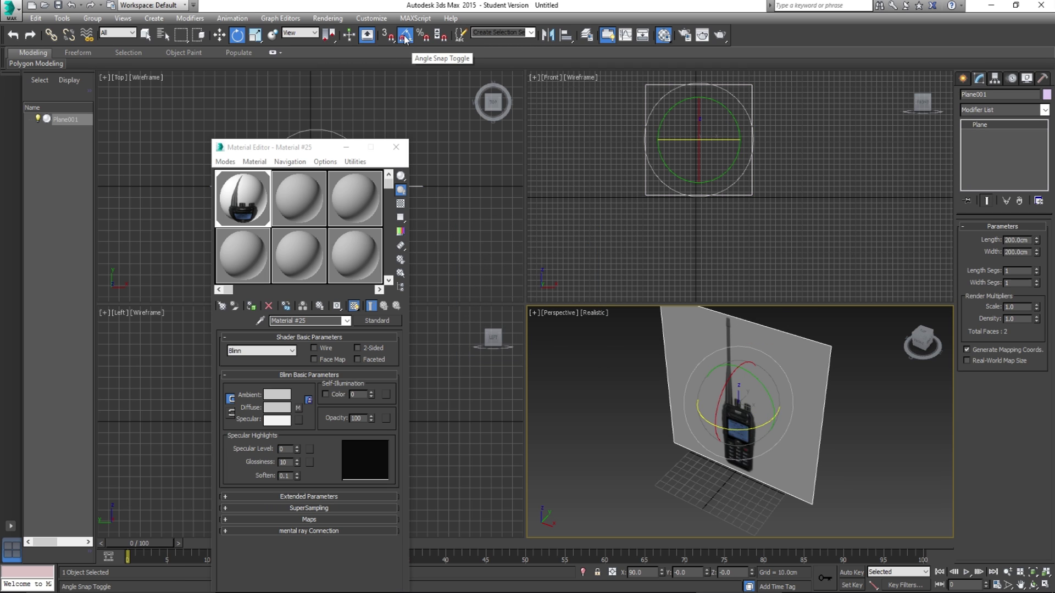
Clone the textured plane as a single copy rotated 90 degrees about the vertical axis.
click(278, 148)
drag(277, 149, 192, 146)
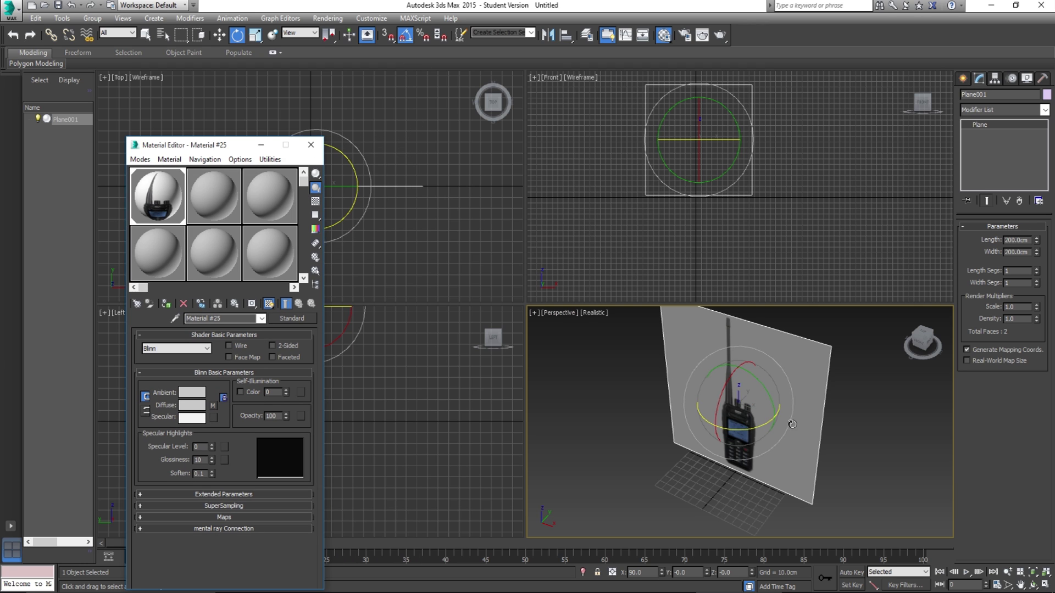
shift+drag(730, 427, 778, 429)
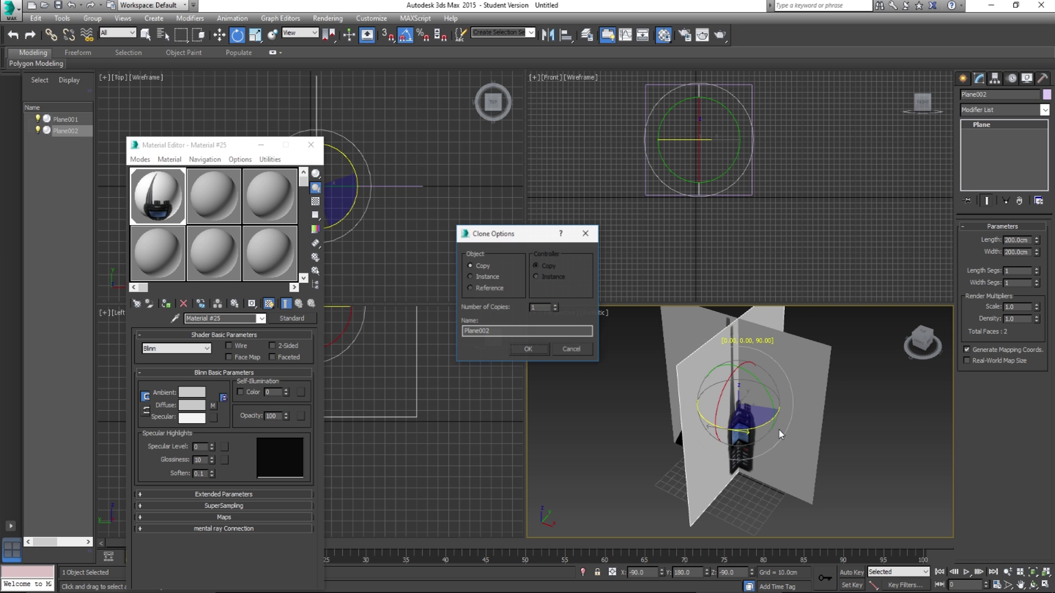
click(533, 346)
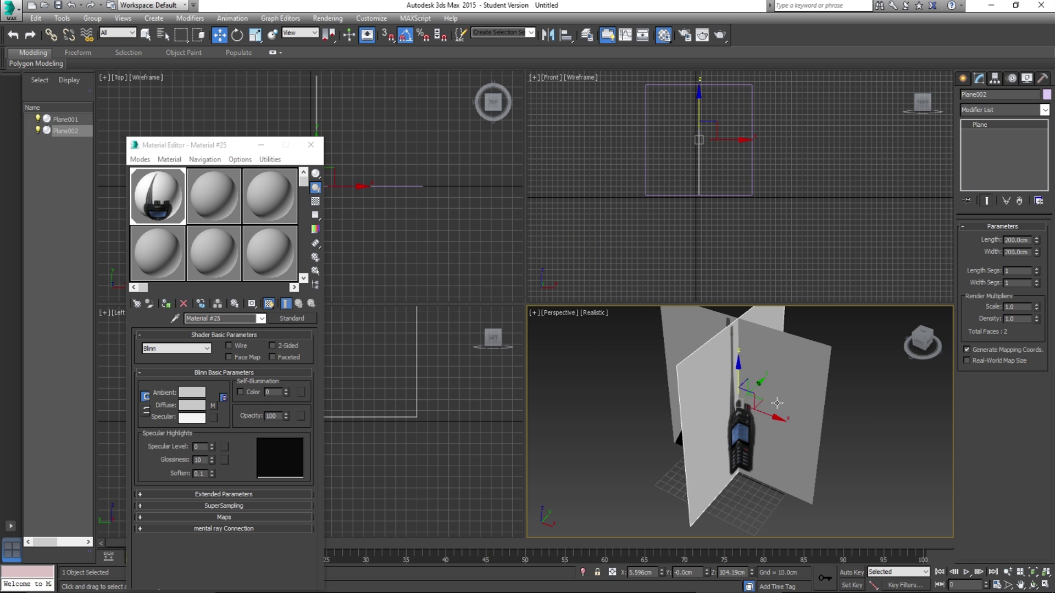
Move the copied plane to about X -89 cm and Y -105 cm so it forms a corner with the front plane.
alt+middle_drag(777, 403, 763, 412)
drag(761, 412, 651, 381)
alt+middle_drag(651, 382, 582, 494)
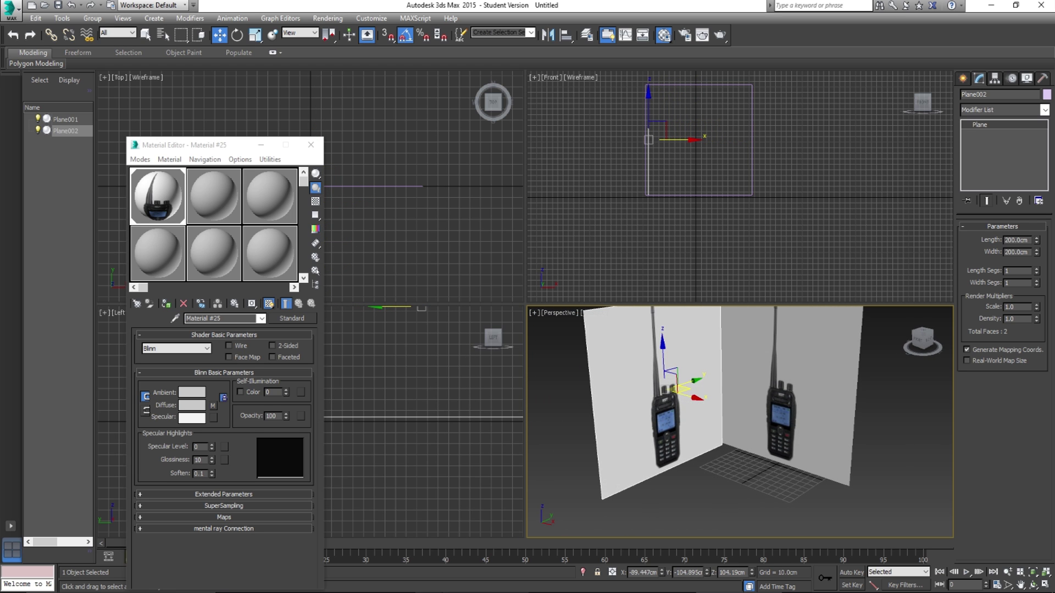
Preview side1.jpg from the walkie talkie folder to check which side it shows, and close the preview.
click(286, 592)
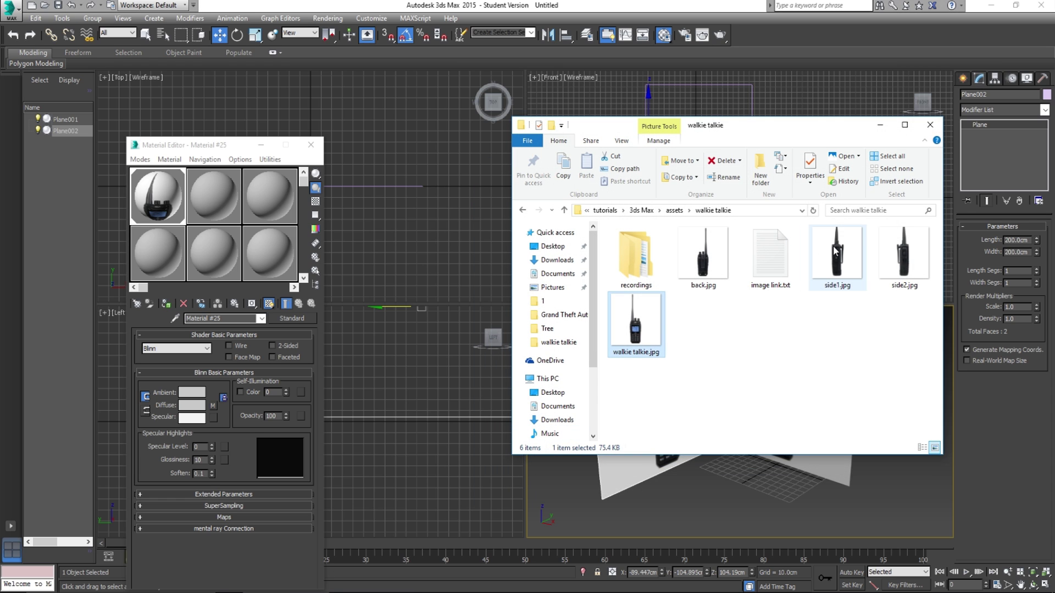
click(852, 267)
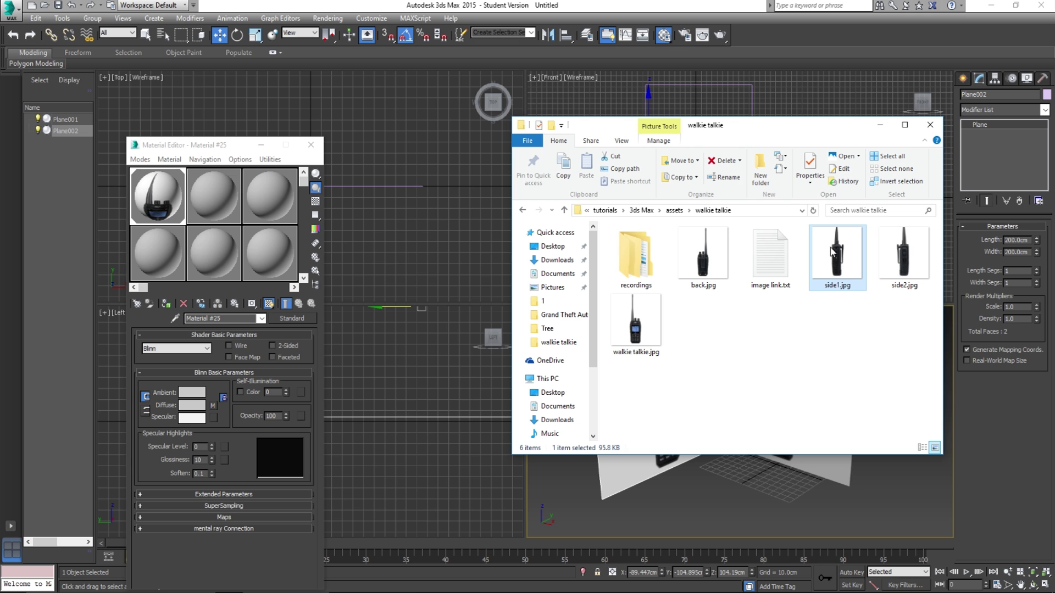
drag(750, 135, 478, 99)
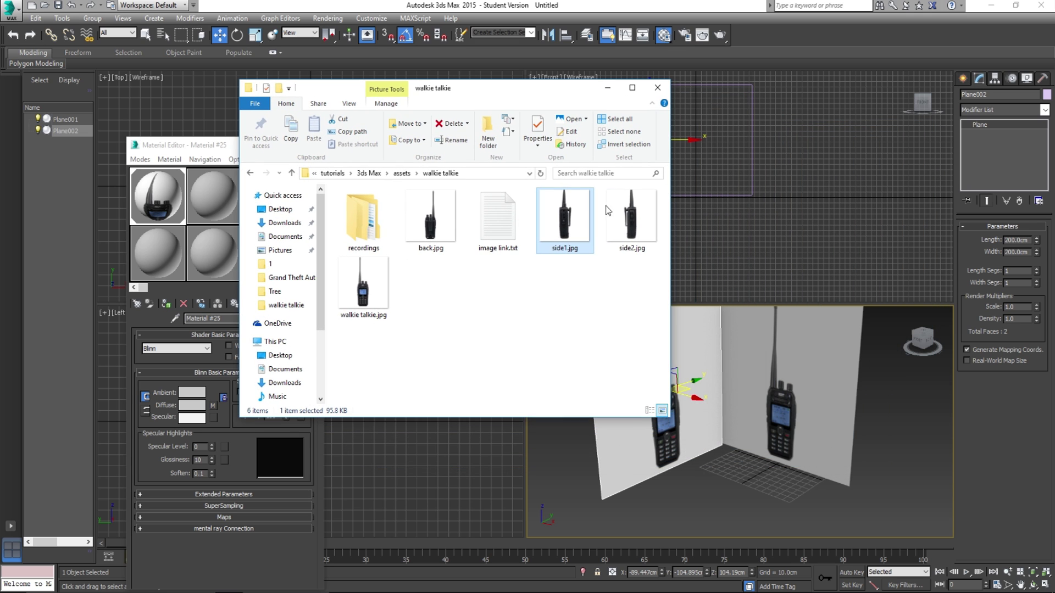
double_click(573, 229)
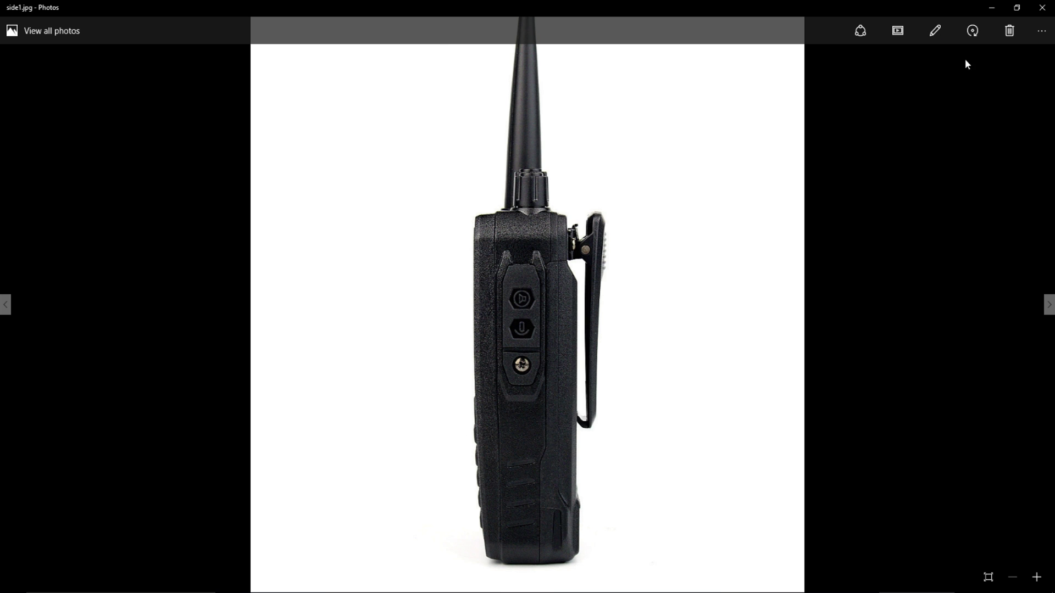
click(1042, 7)
Load side1.jpg into the second material slot and assign that material to the copied plane.
drag(511, 82, 663, 73)
drag(715, 228, 607, 388)
click(759, 78)
alt+middle_drag(751, 376, 723, 404)
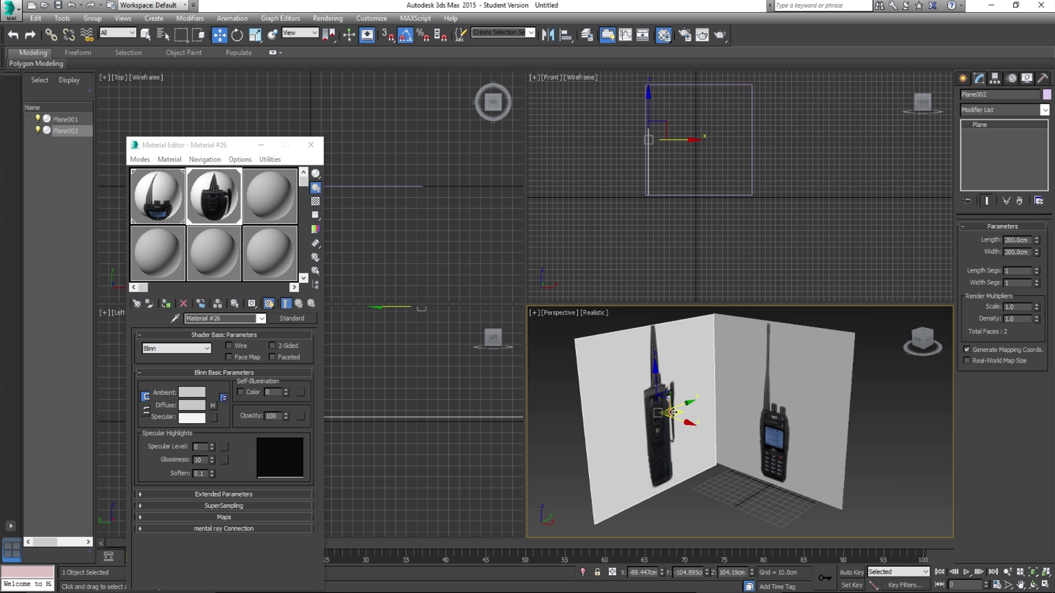
Compare the side and front reference planes in the Perspective view, select the side plane and close the Material Editor.
scroll(680, 420, up, 4)
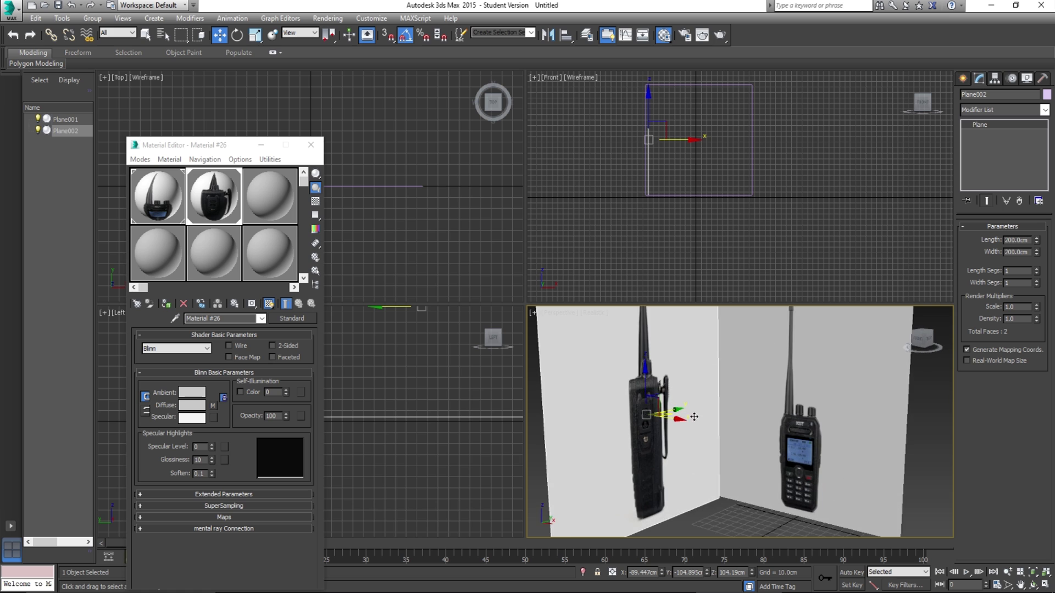
mouse_move(669, 415)
alt+middle_down()
mouse_move(676, 430)
mouse_move(660, 399)
alt+middle_up()
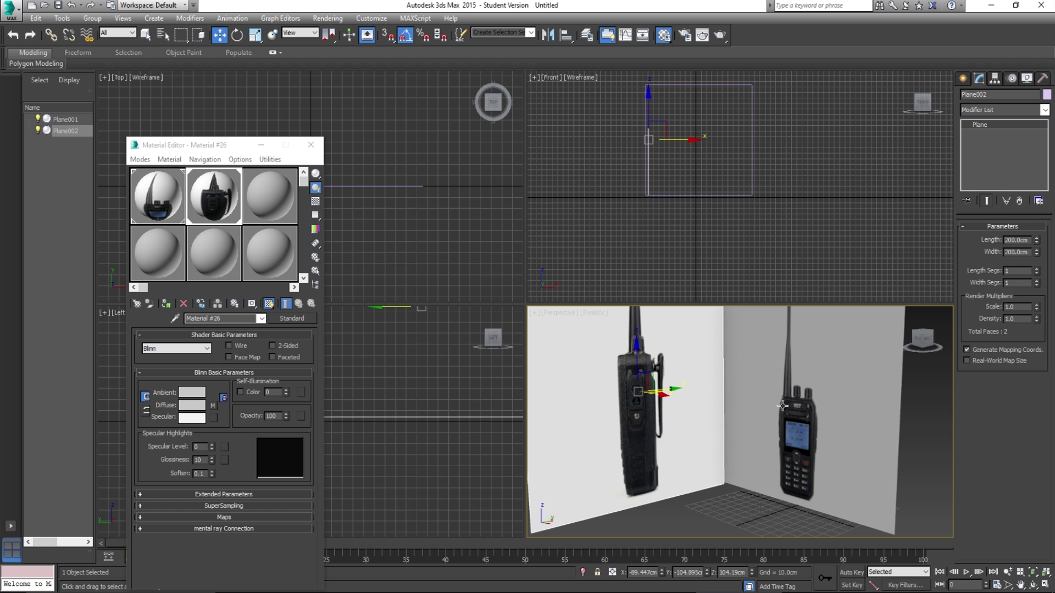
alt+middle_drag(775, 402, 818, 426)
click(794, 459)
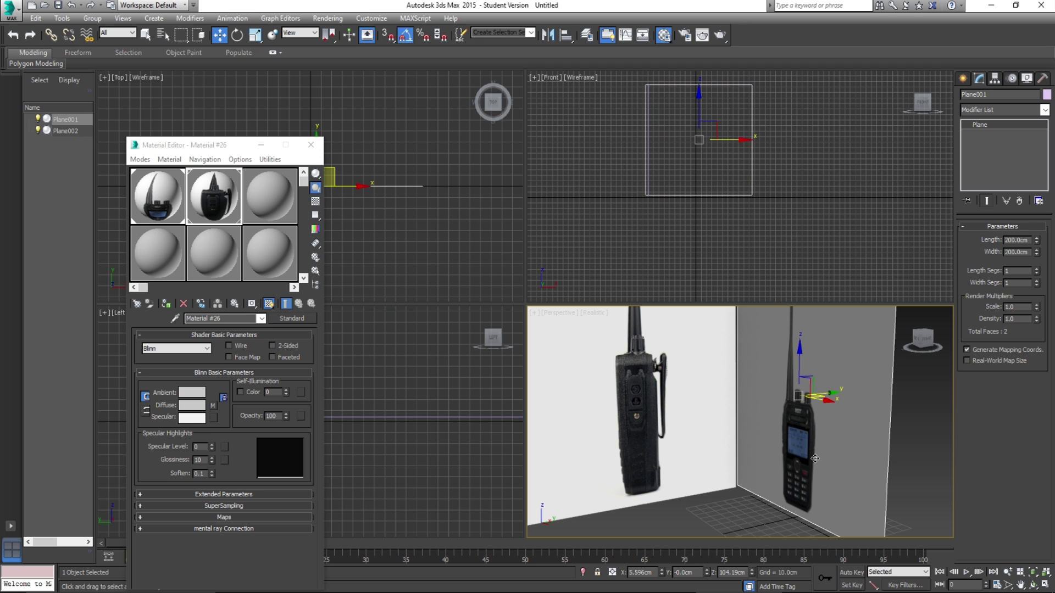
click(659, 386)
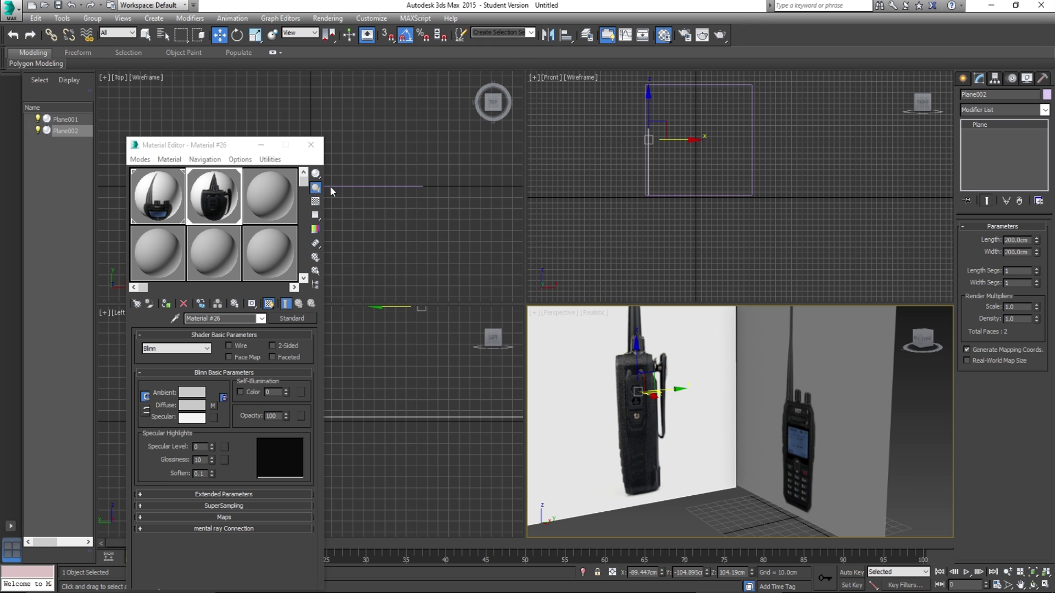
click(311, 145)
middle_drag(689, 413, 674, 417)
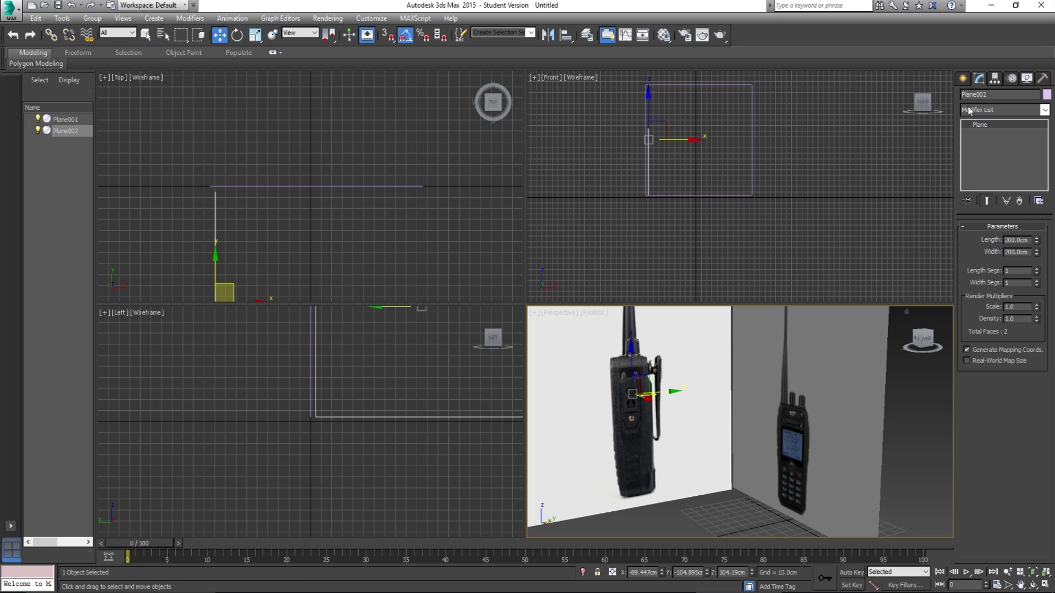
Start the Box primitive and switch the Front viewport to Shaded display.
click(963, 79)
click(984, 150)
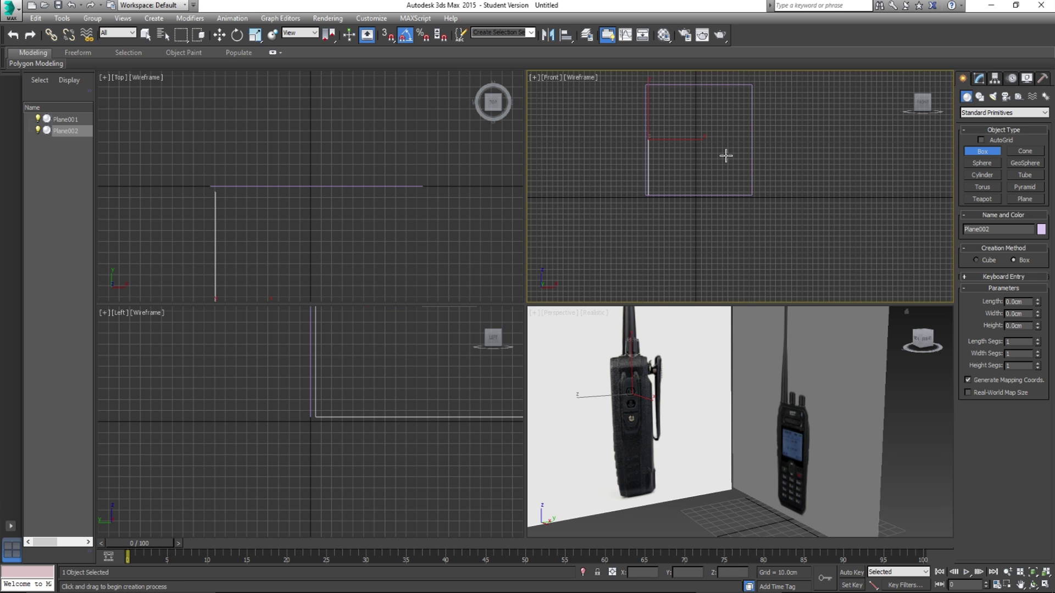
middle_drag(728, 155, 755, 220)
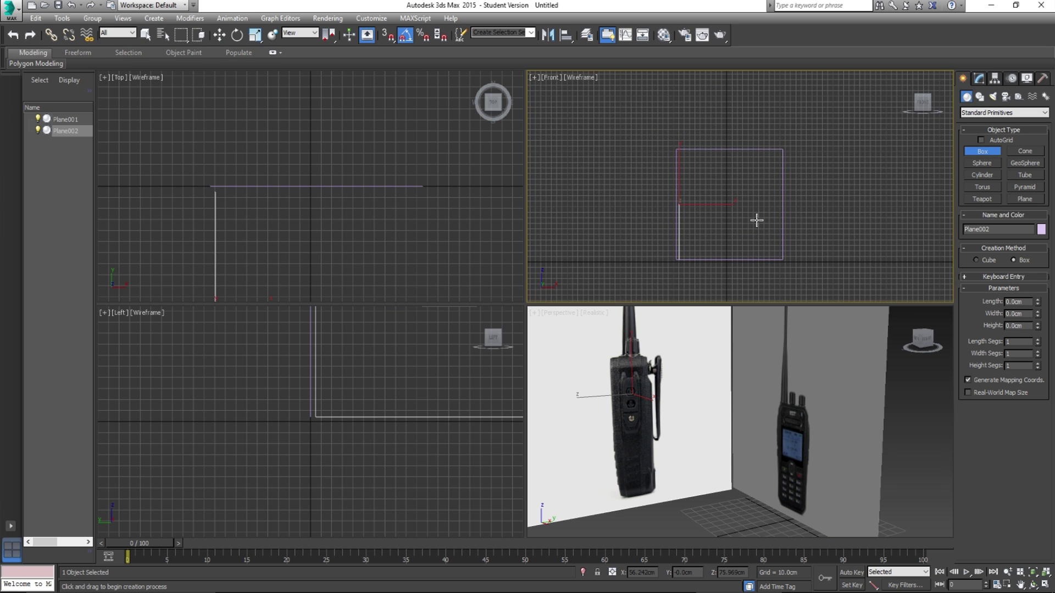
click(576, 78)
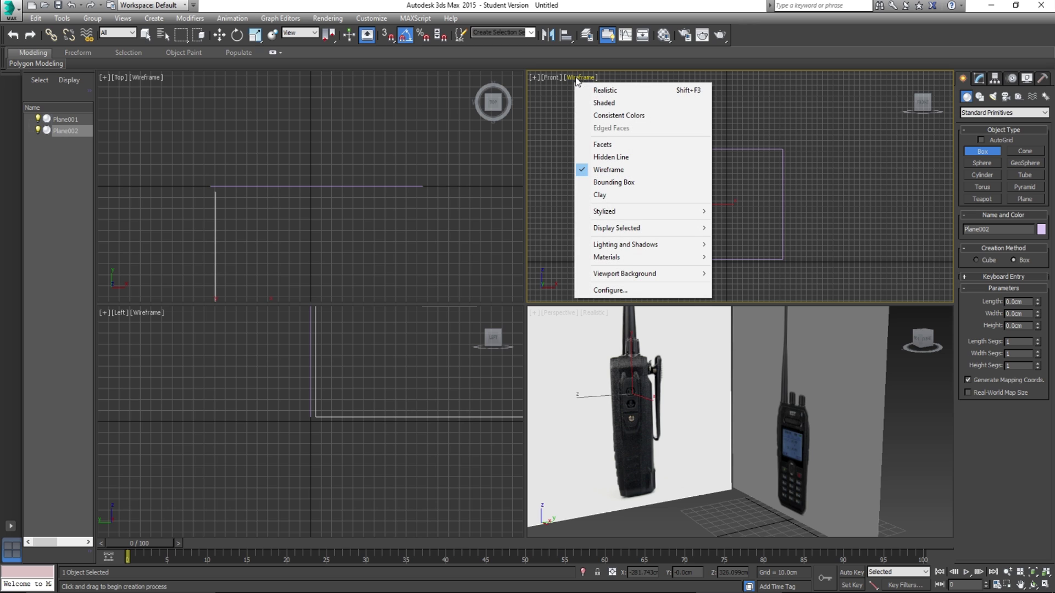
click(616, 105)
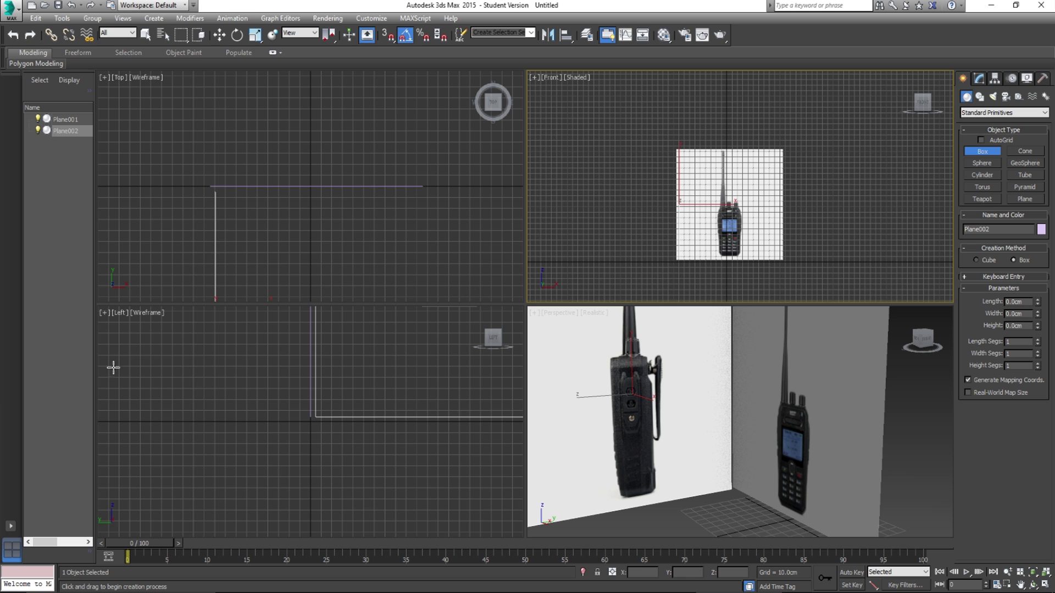
Switch the Left viewport to Shaded display and frame the side reference plane in it.
click(144, 313)
click(144, 313)
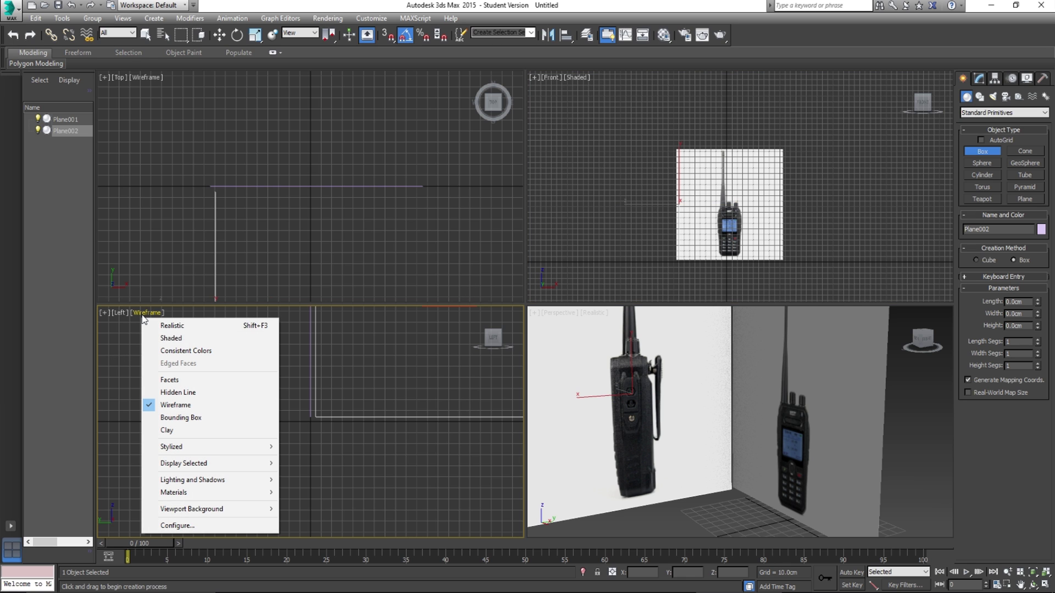
click(174, 339)
scroll(351, 409, up, 2)
scroll(365, 384, down, 3)
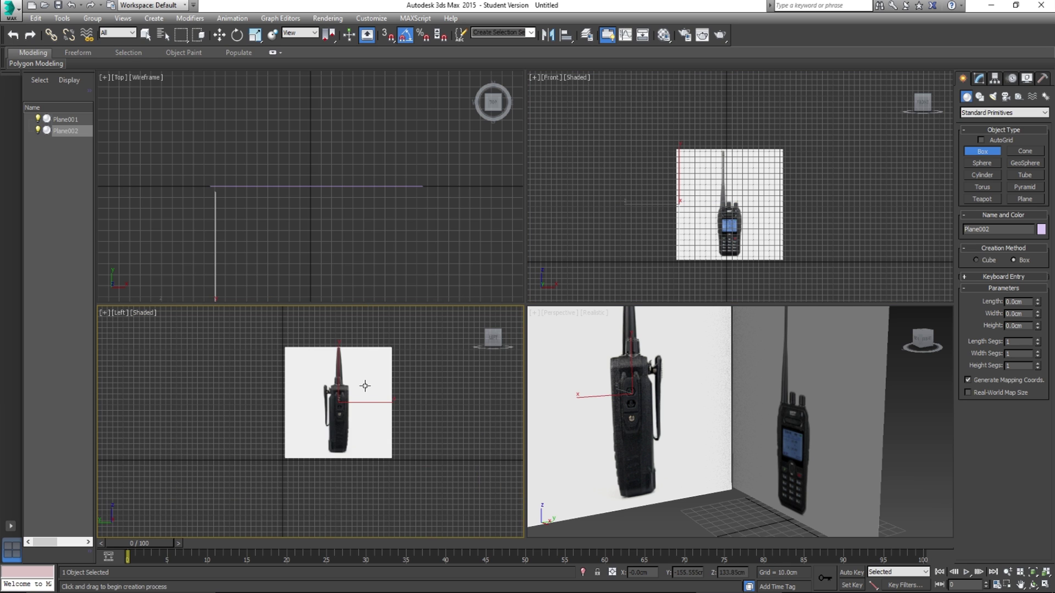
scroll(362, 391, up, 1)
middle_drag(386, 391, 380, 392)
Change the Left viewport to the Right view to match the side photo's orientation in Perspective.
middle_drag(620, 407, 635, 410)
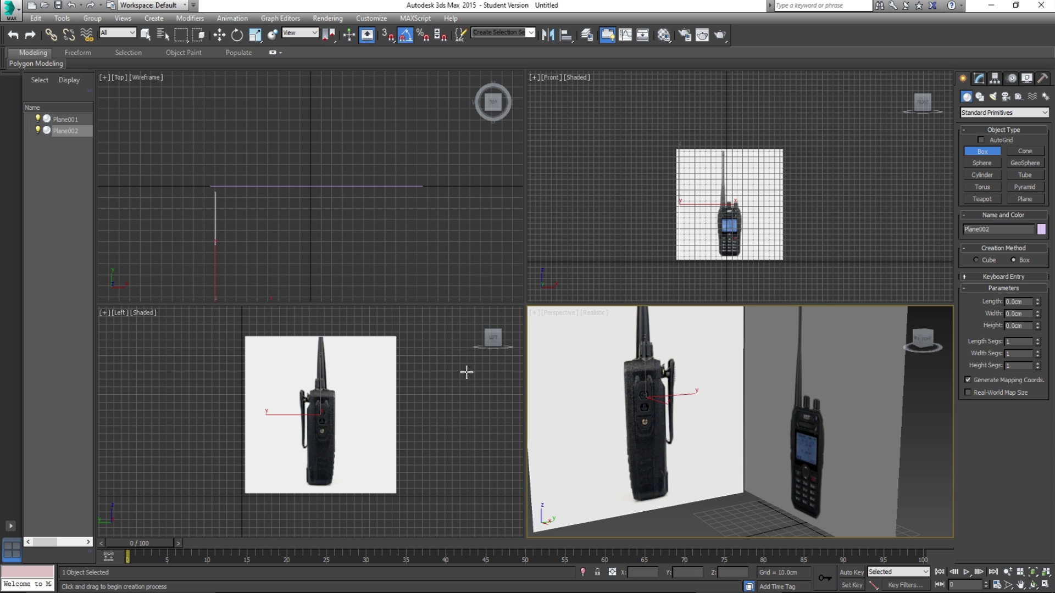
middle_drag(681, 431, 698, 396)
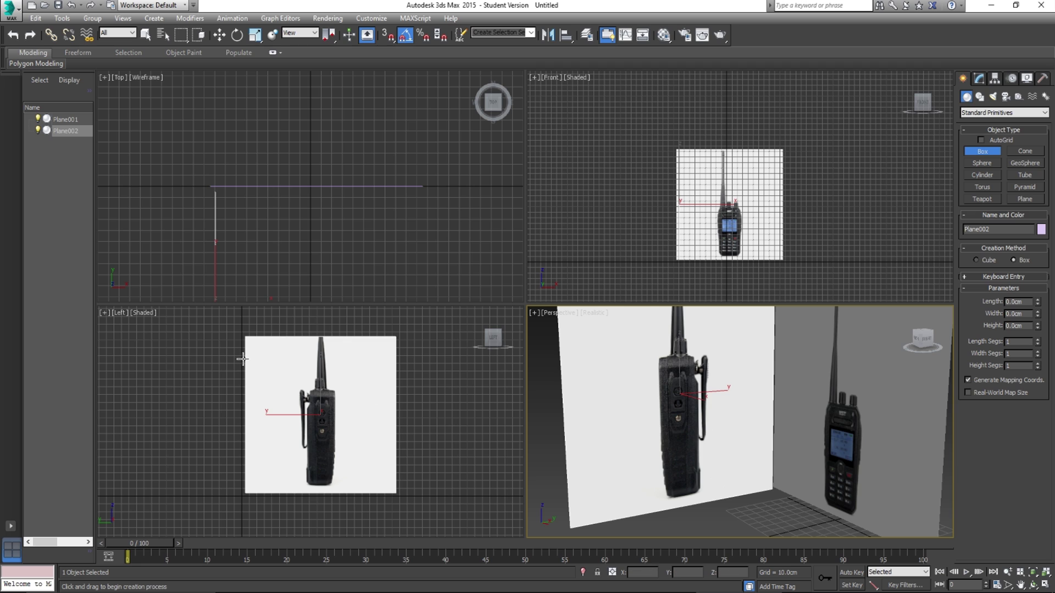
click(116, 312)
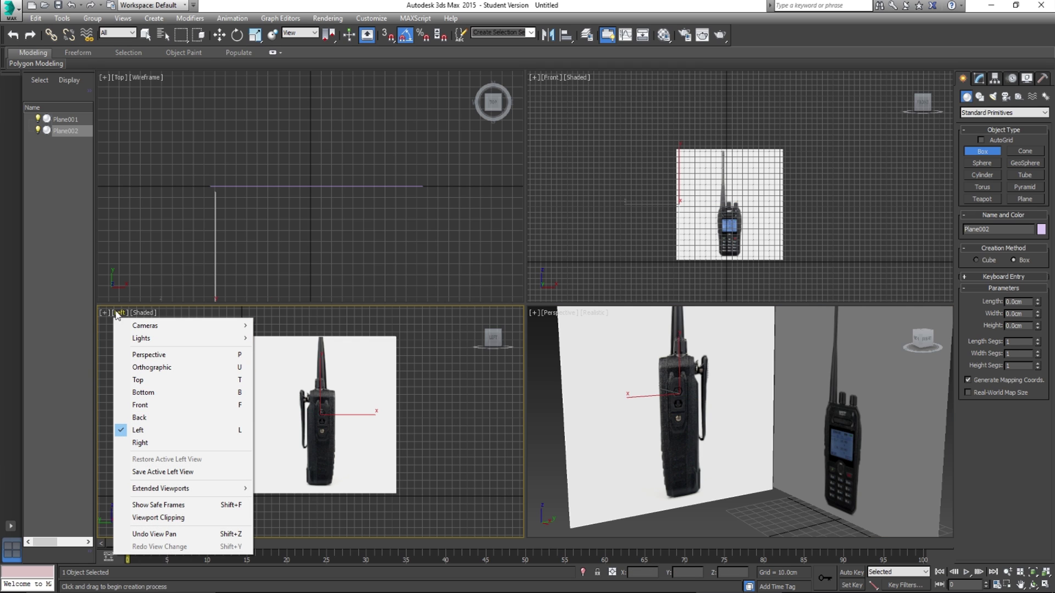
click(165, 443)
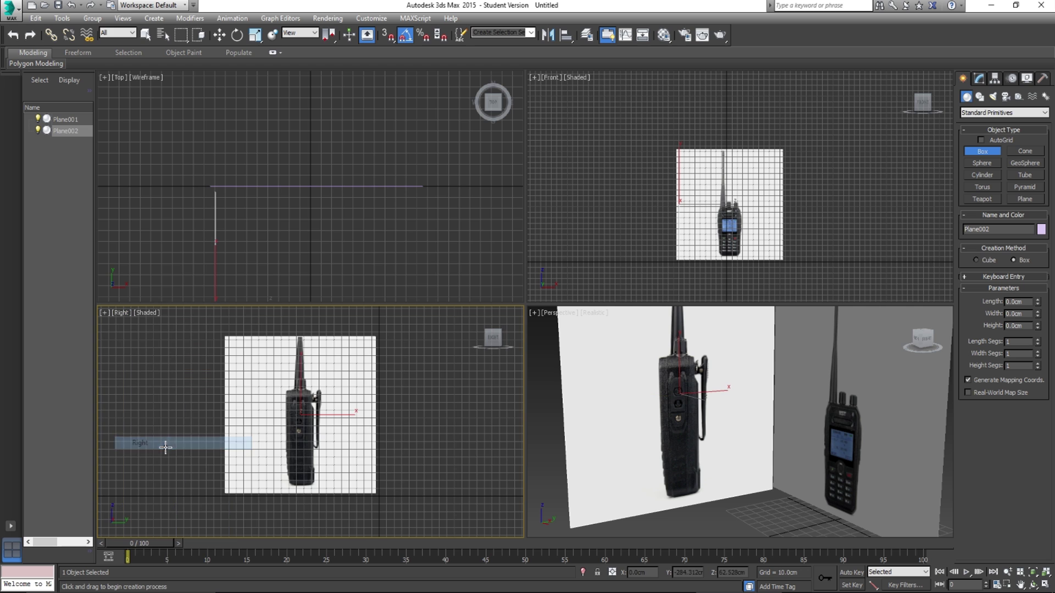
Hide the grid in the Front and Right viewports and frame the walkie-talkie photo in each.
middle_drag(716, 215, 703, 185)
scroll(710, 198, up, 5)
key(g)
scroll(365, 419, up, 5)
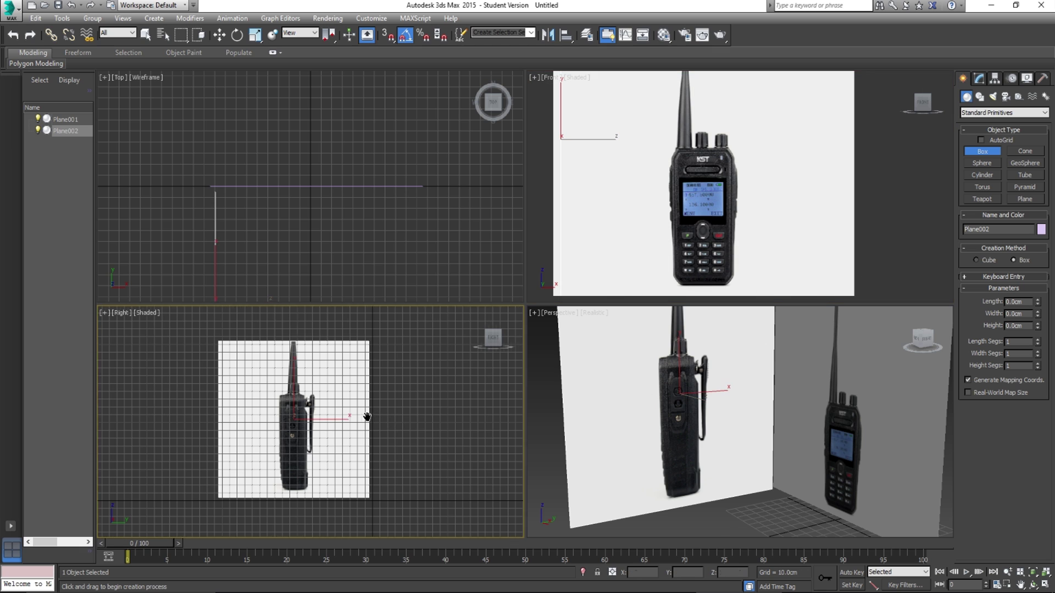
key(g)
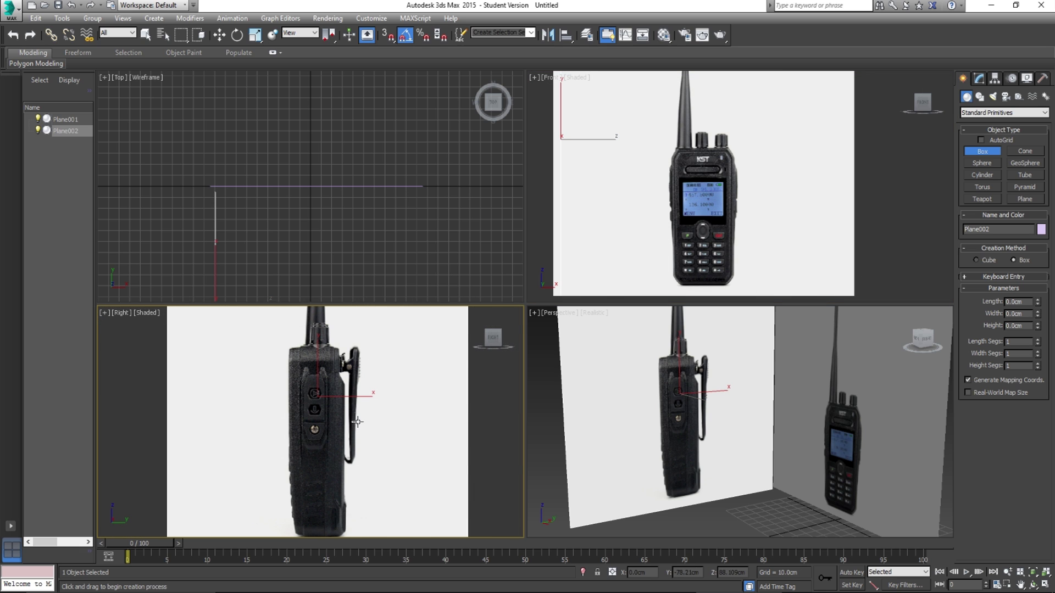
key(g)
middle_click(615, 282)
key(g)
middle_drag(299, 459, 306, 443)
key(g)
key(g)
middle_drag(678, 241, 679, 203)
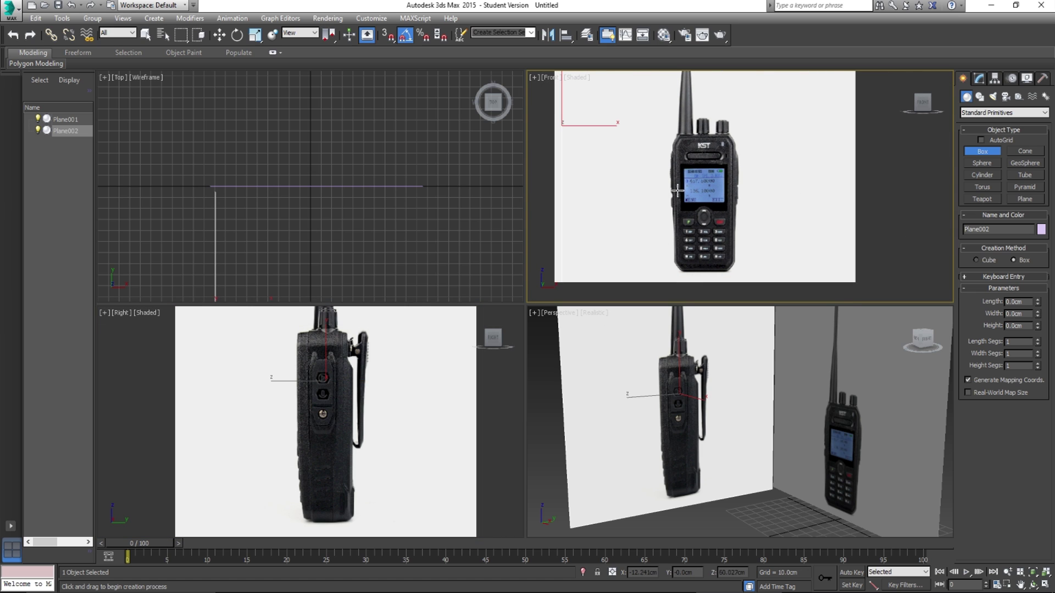
Enlarge the Front viewport by resizing the viewport layout, and frame the walkie-talkie's body in it.
drag(526, 303, 412, 373)
scroll(590, 159, down, 2)
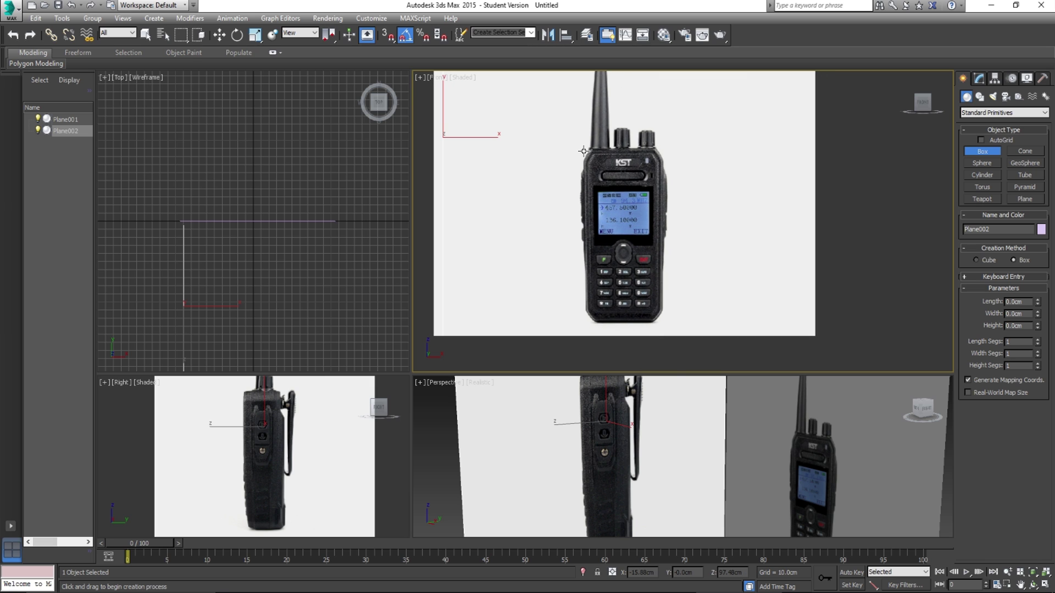
scroll(584, 151, up, 3)
middle_drag(583, 150, 534, 116)
Draw a box base about 87 cm long and 42 cm wide over the walkie-talkie's body in the Front view.
scroll(631, 509, down, 5)
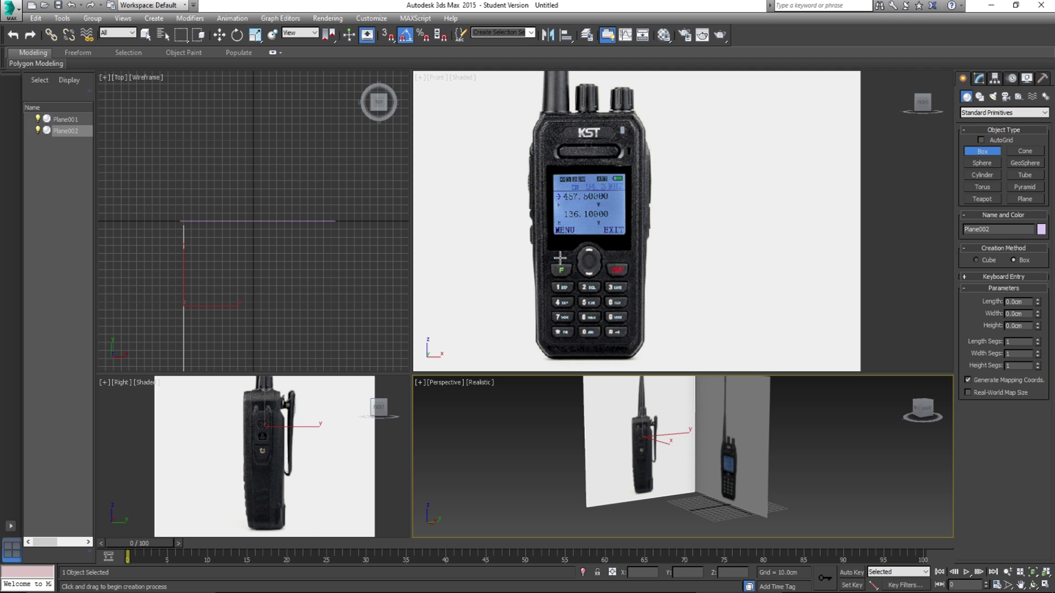
middle_drag(572, 253, 561, 239)
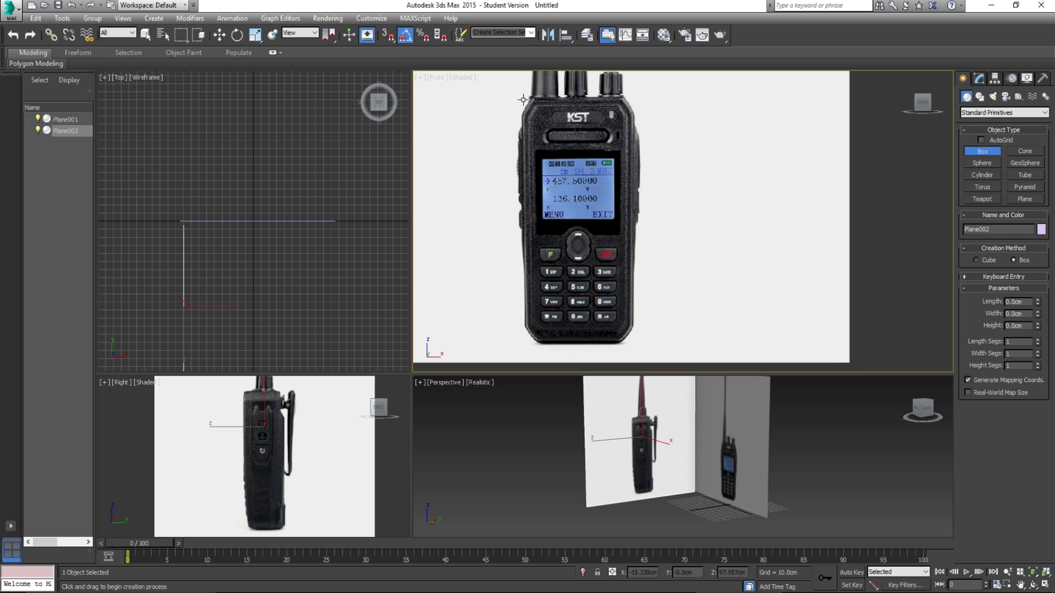
drag(522, 99, 635, 344)
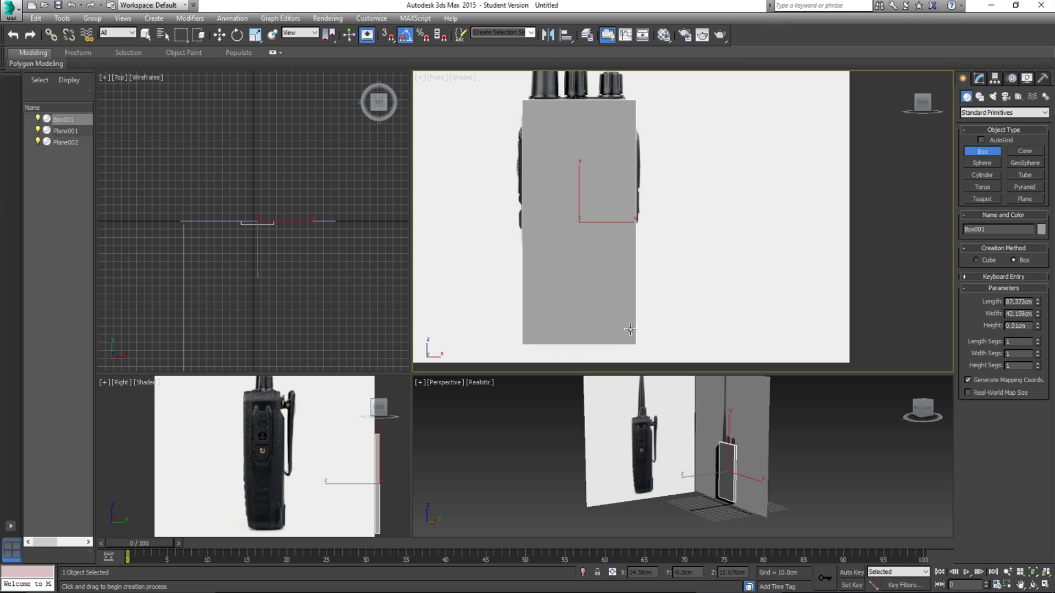
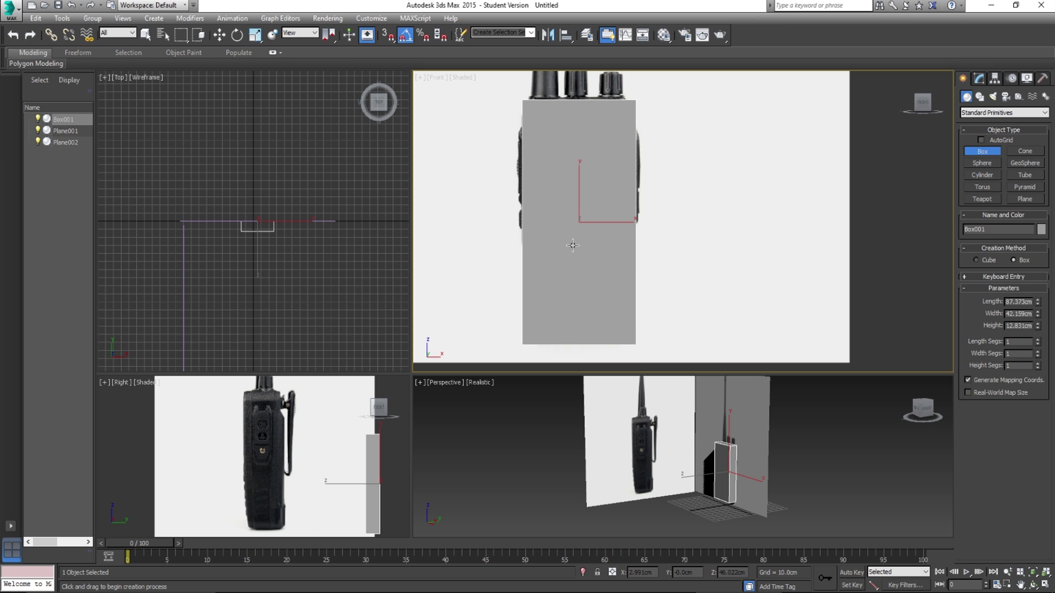
Delete the box and redraw it over the walkie-talkie's body in the Front view, about 87 cm long, 44 cm wide and 18 cm high.
key(Delete)
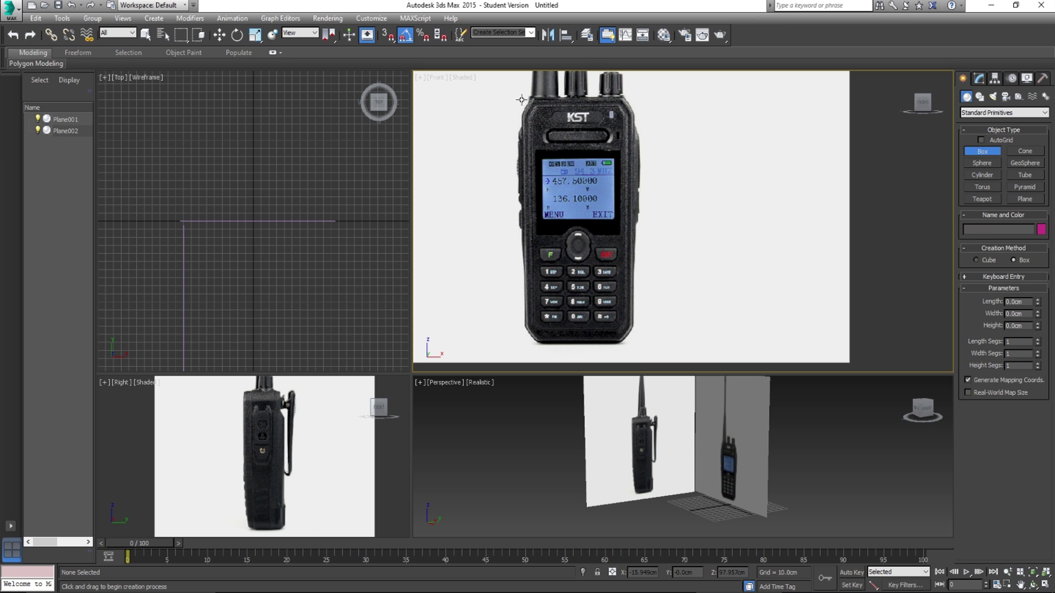
drag(521, 100, 640, 344)
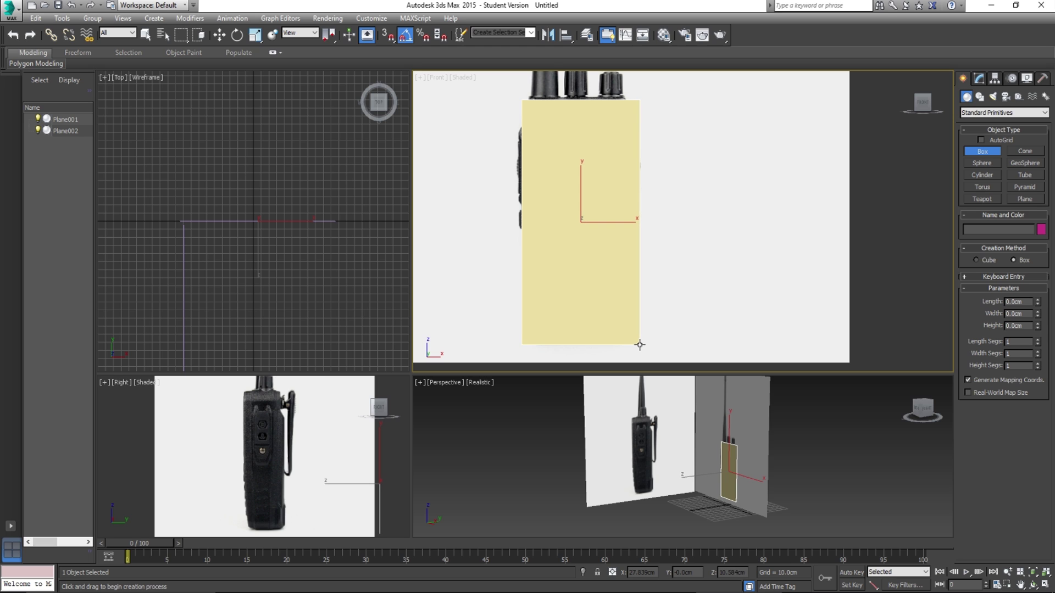
drag(639, 345, 640, 345)
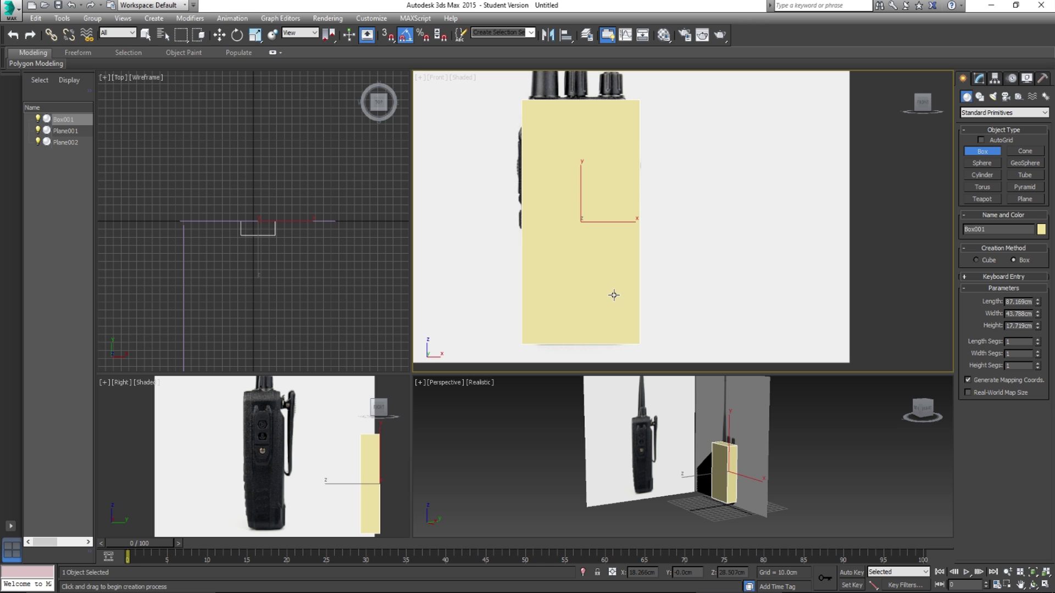
click(705, 376)
Enlarge the Right viewport by resizing the viewport layout, and frame the side photo and the box together in it.
click(219, 35)
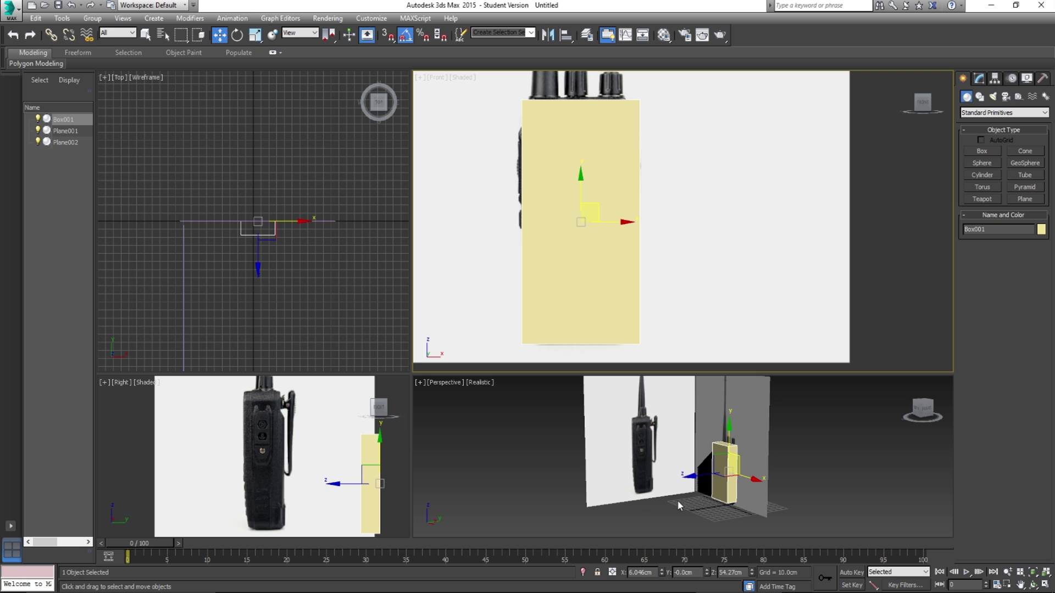
scroll(243, 442, down, 1)
middle_drag(302, 461, 262, 455)
scroll(276, 466, up, 2)
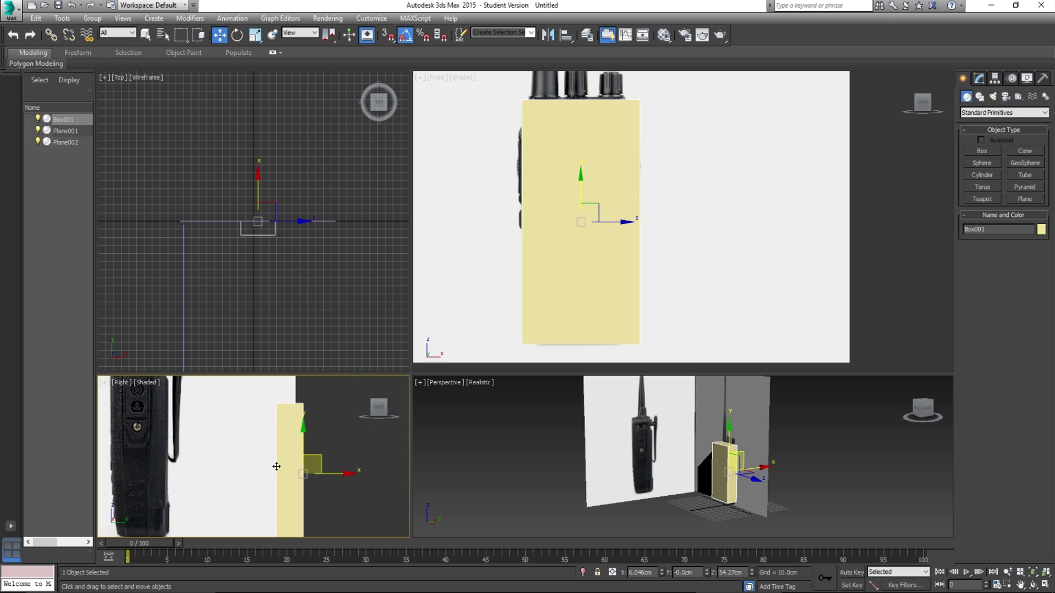
drag(409, 373, 448, 260)
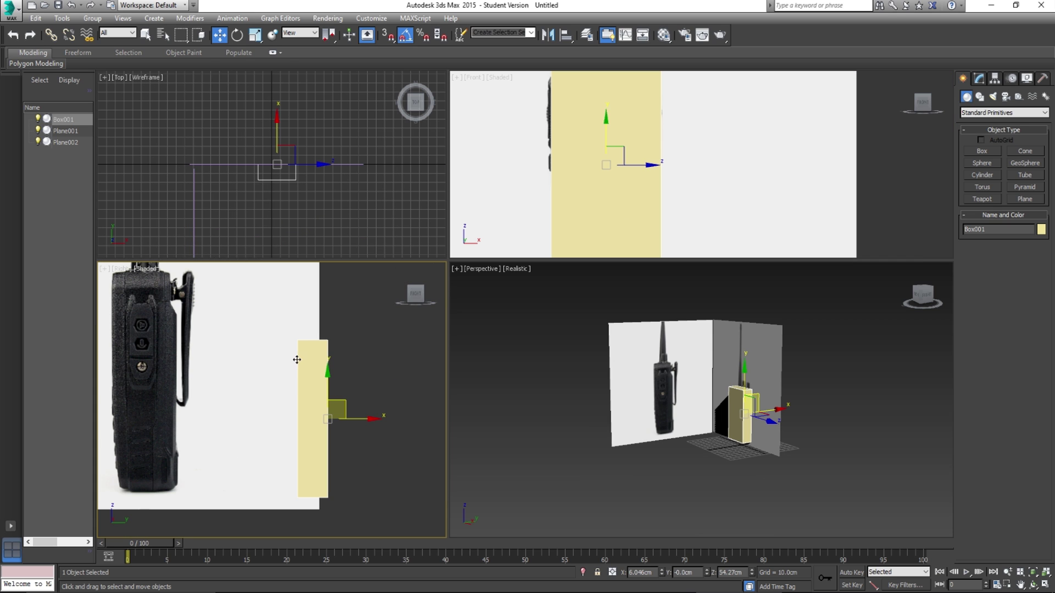
middle_drag(305, 360, 368, 357)
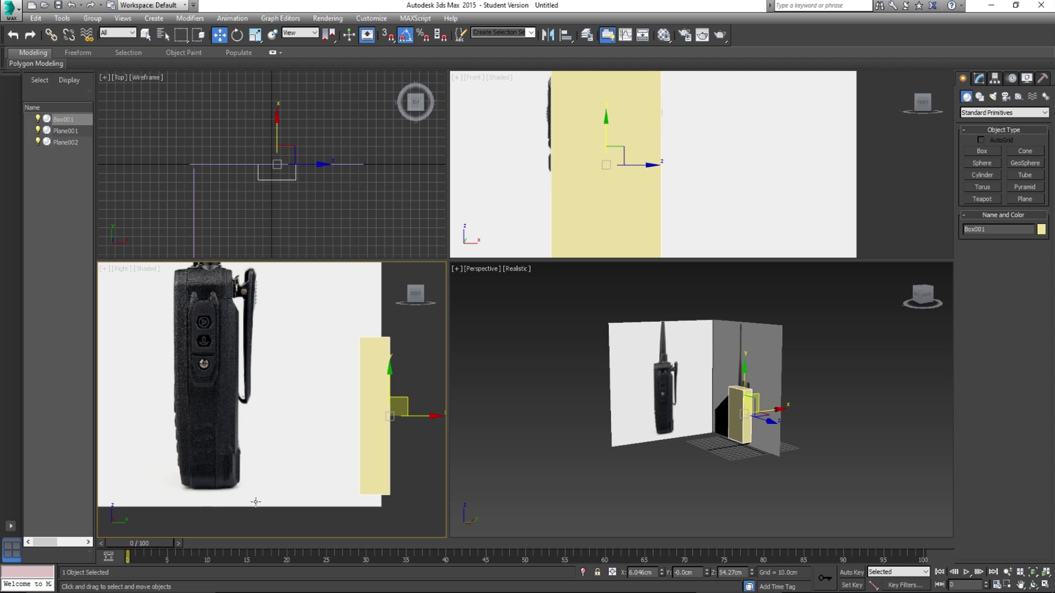
middle_drag(563, 168, 544, 191)
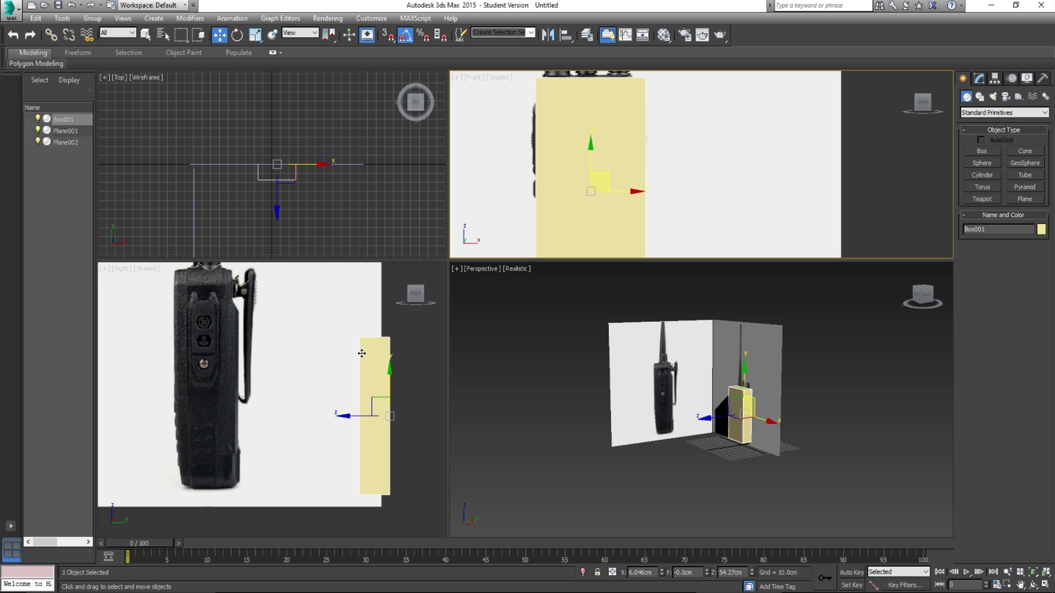
Change the box's object color to dark blue.
click(1041, 229)
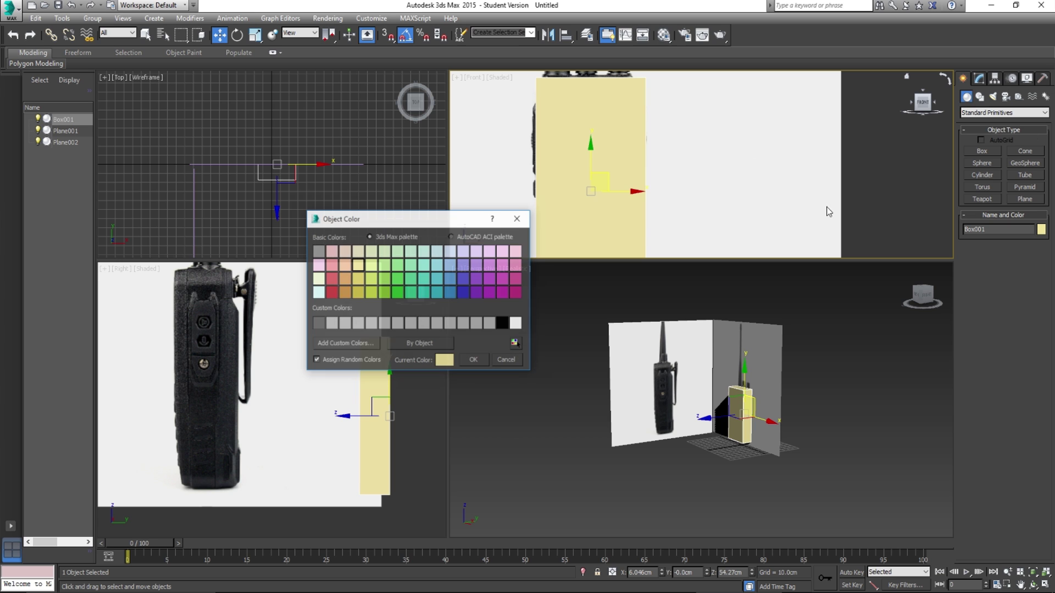
click(462, 293)
click(474, 360)
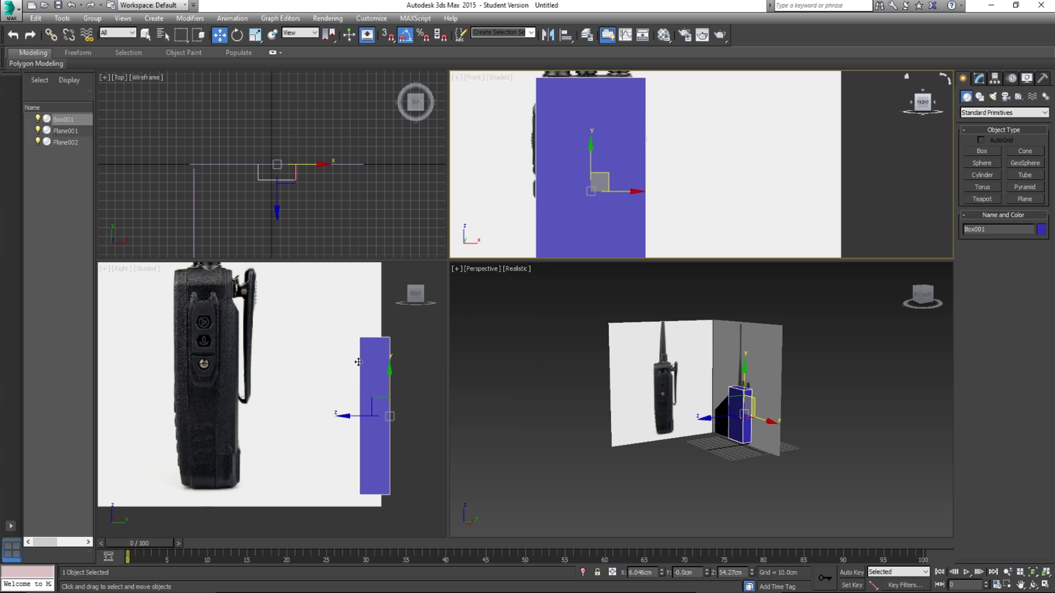
Uniformly scale down the side photo plane in the Right view so the walkie-talkie's body matches the box's height.
click(294, 407)
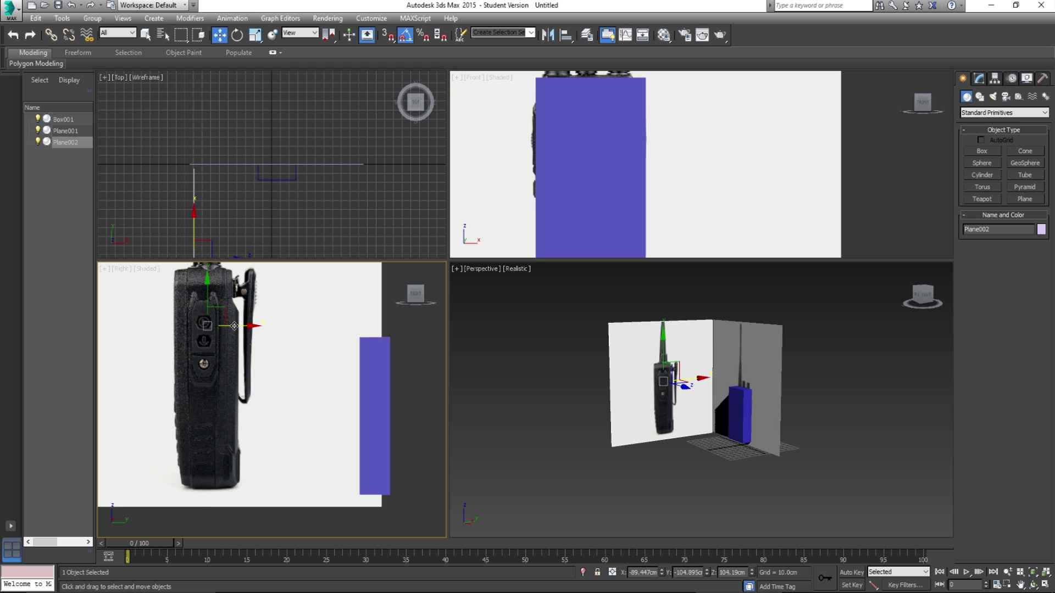
key(r)
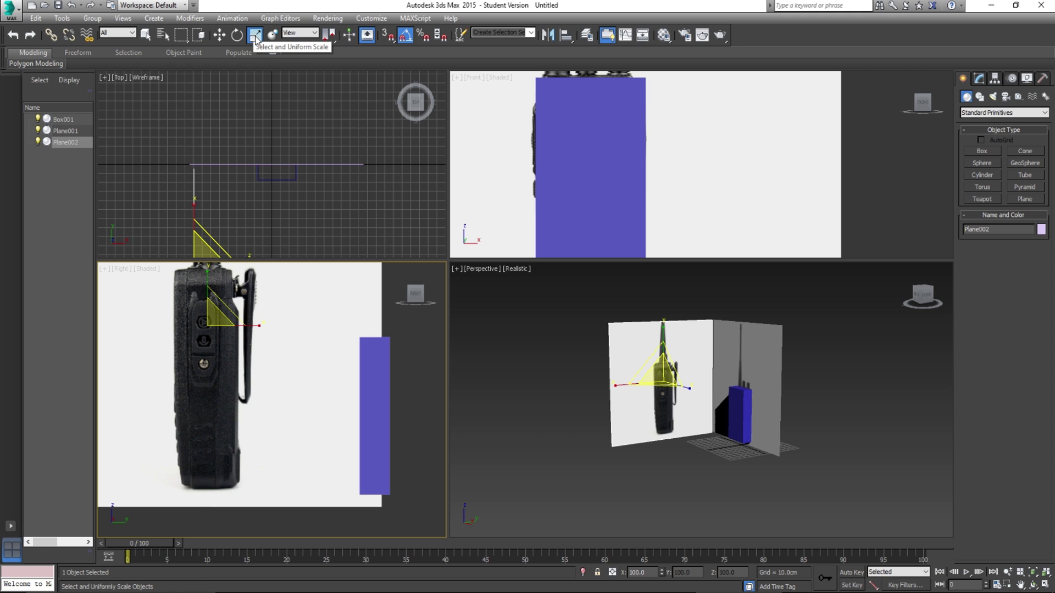
middle_drag(215, 321, 253, 349)
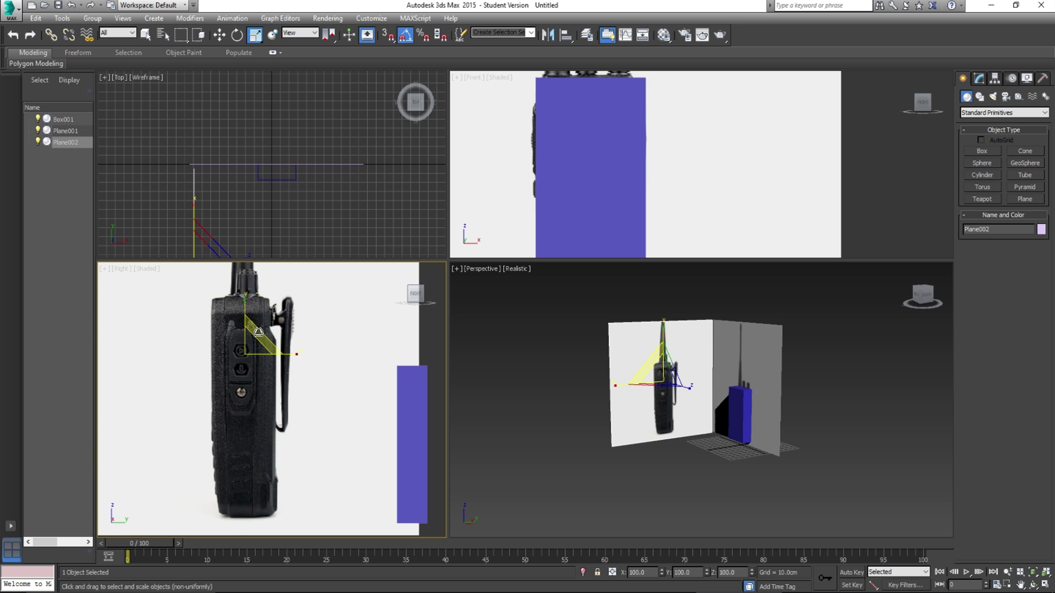
drag(252, 347, 382, 397)
key(w)
key(e)
key(r)
key(w)
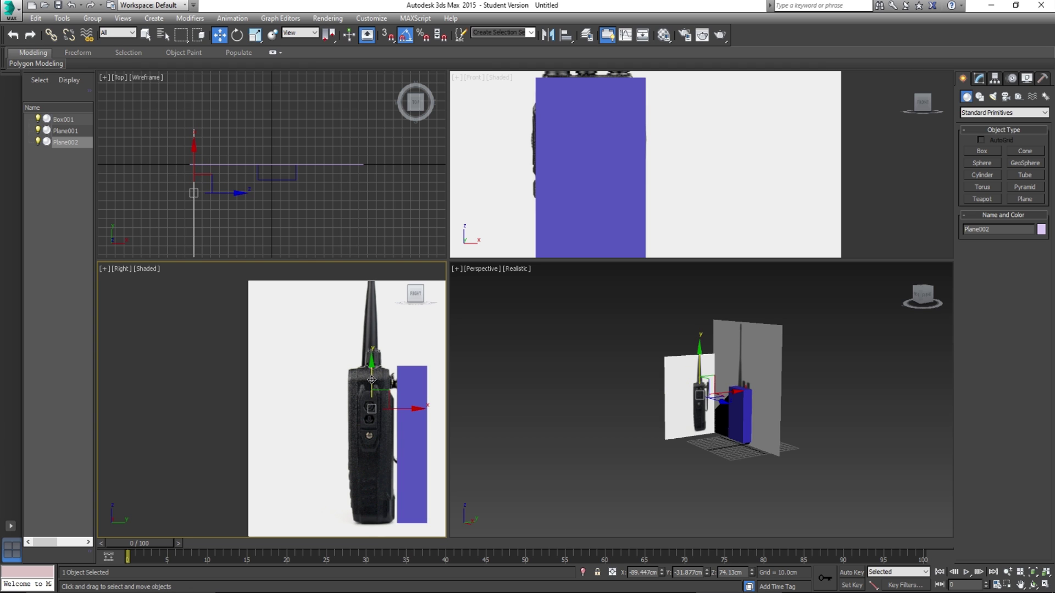
Move the side photo plane vertically in the Right view to line up the walkie-talkie's body with the box.
drag(371, 380, 372, 378)
middle_drag(384, 393, 330, 351)
scroll(324, 374, up, 2)
middle_drag(351, 394, 324, 395)
scroll(325, 397, down, 1)
drag(339, 370, 289, 369)
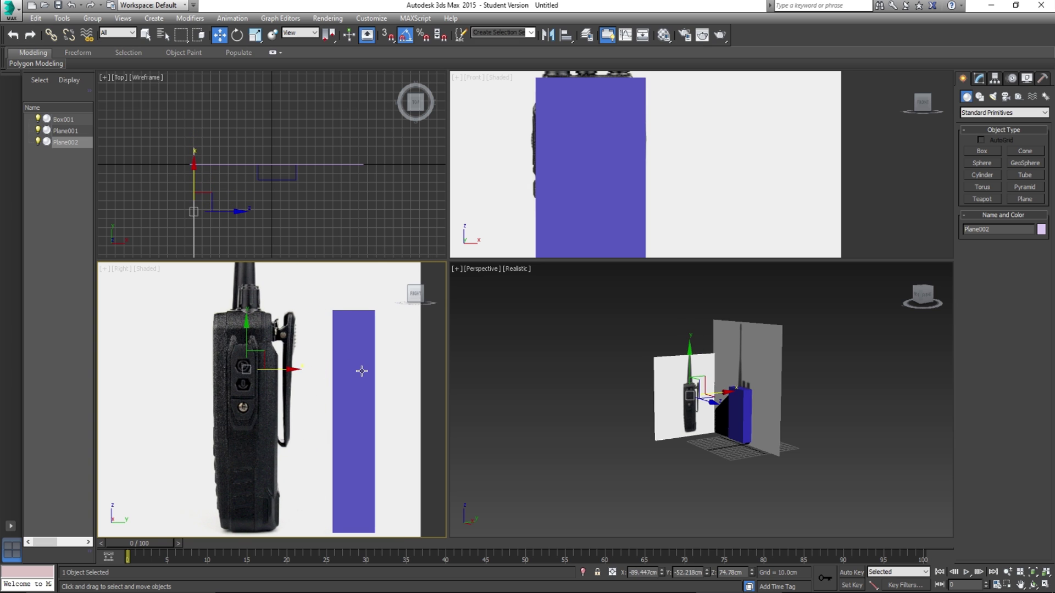
Move the box horizontally over the walkie-talkie's body in the Right view.
click(356, 412)
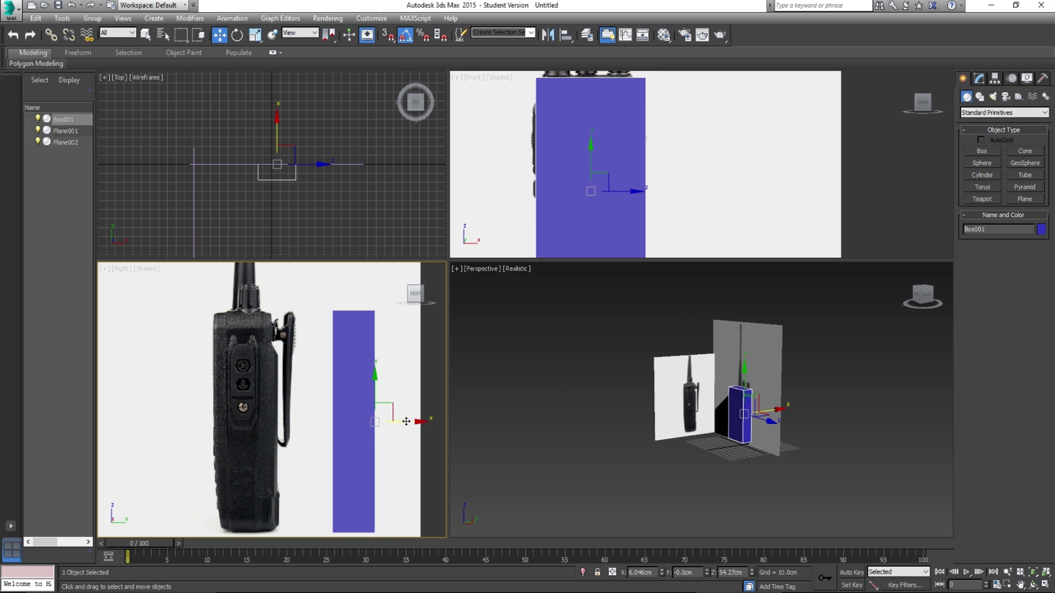
drag(413, 421, 307, 416)
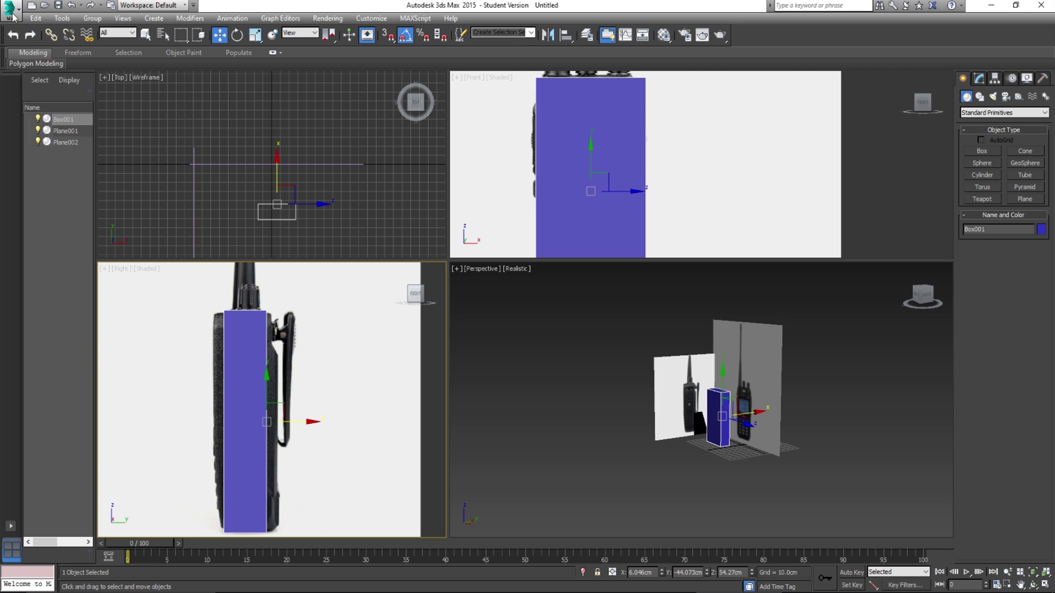
Save the scene as "walkie talkie" in the walkie talkie folder, using the folder path copied from the file explorer.
click(59, 7)
mouse_move(306, 592)
click(285, 563)
right_click(594, 166)
click(640, 187)
click(759, 81)
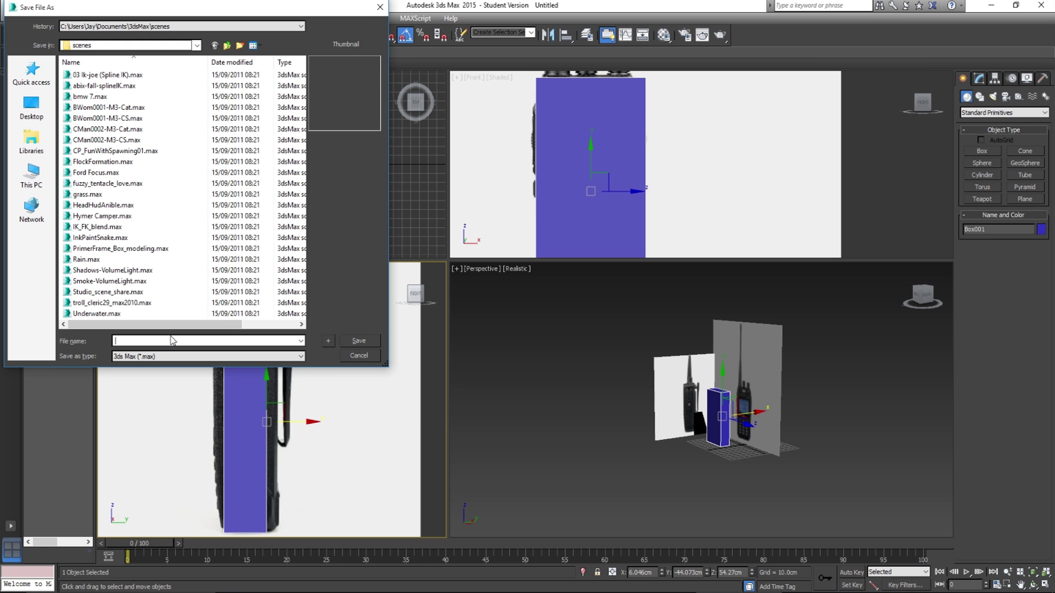
key(ctrl+v)
click(357, 341)
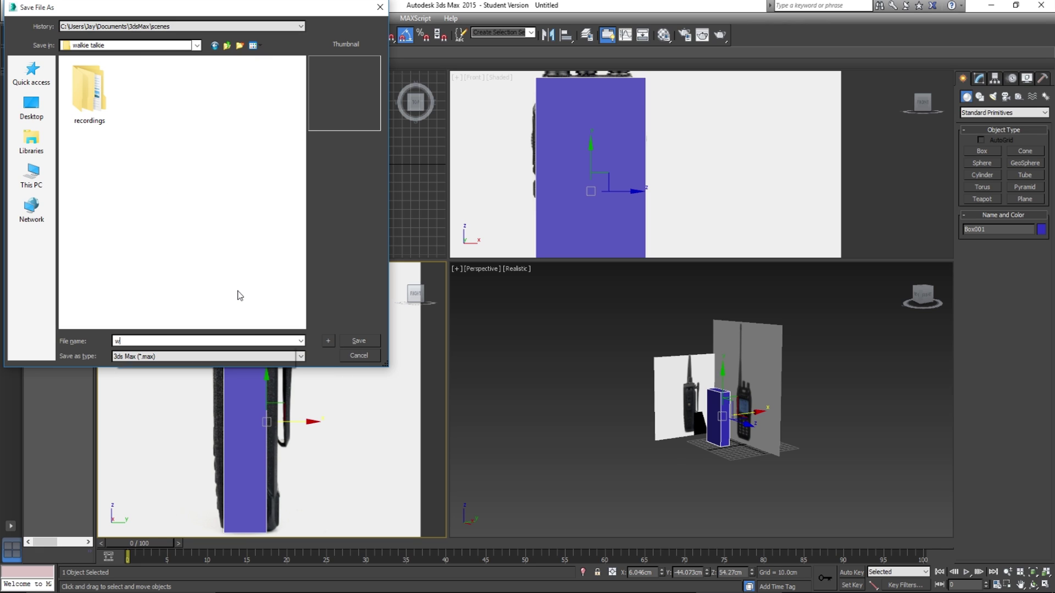
text(walkie talkie)
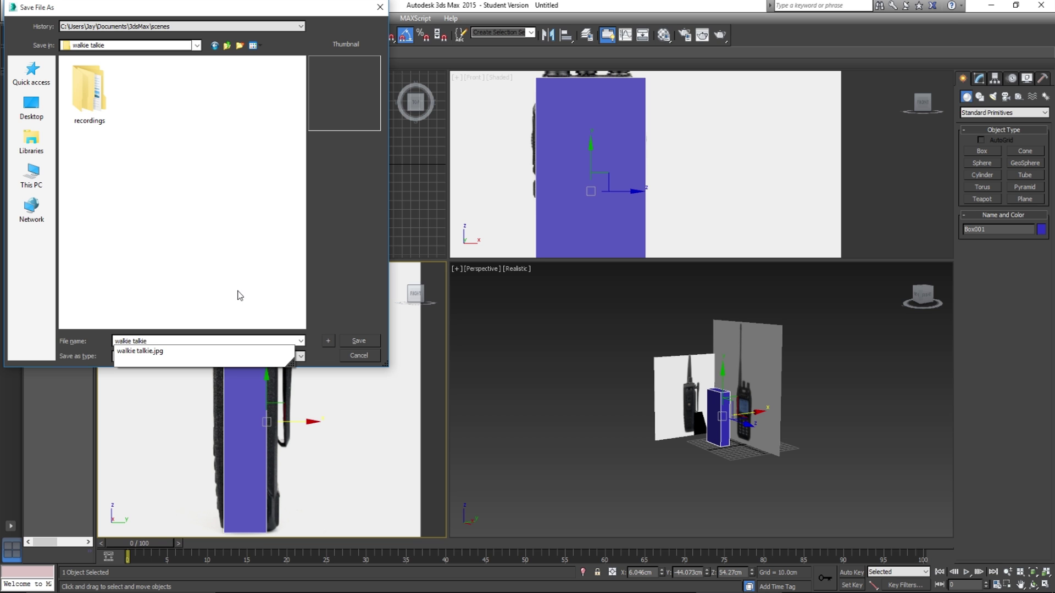
key(Return)
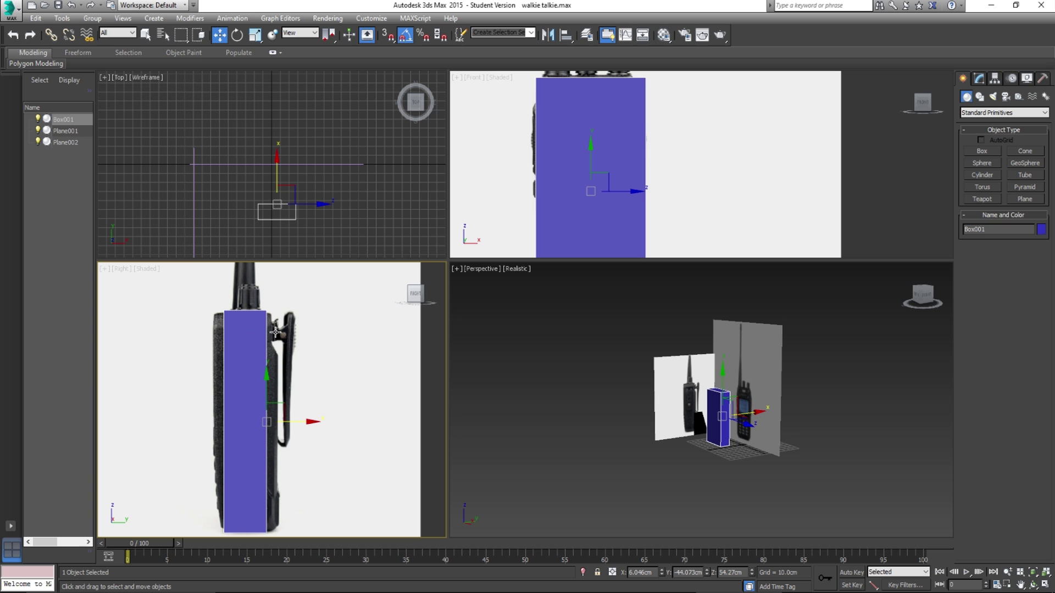
Scale the box's depth and shift it horizontally in the Right view to cover the walkie-talkie's body without the belt clip.
click(255, 35)
drag(317, 422, 326, 424)
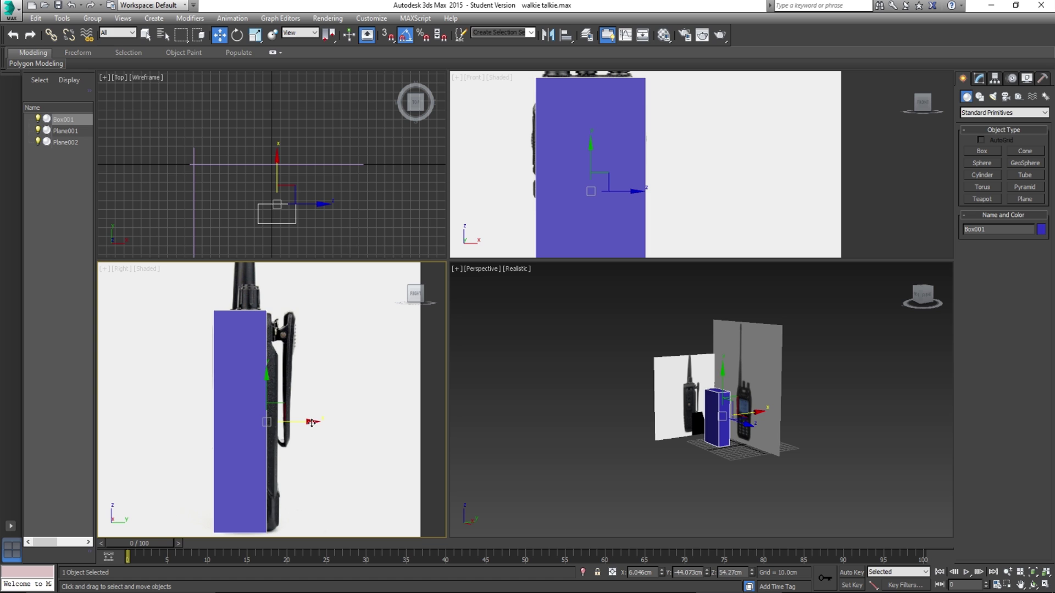
key(e)
key(r)
drag(322, 427, 319, 422)
key(w)
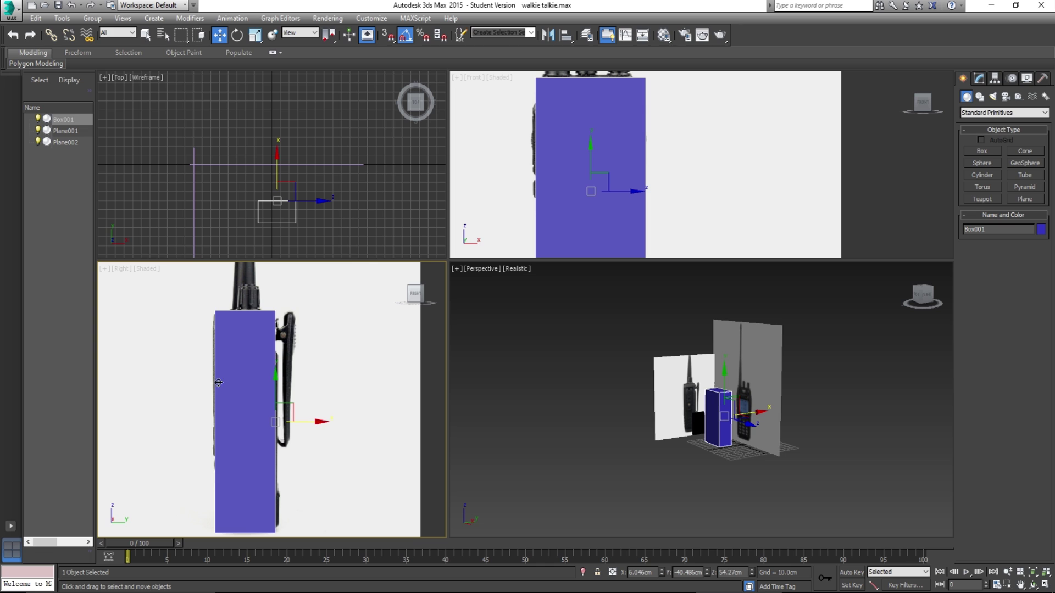
Turn on see-through display for the box and frame it against the reference photos in the enlarged Front and Right viewports.
scroll(541, 193, down, 5)
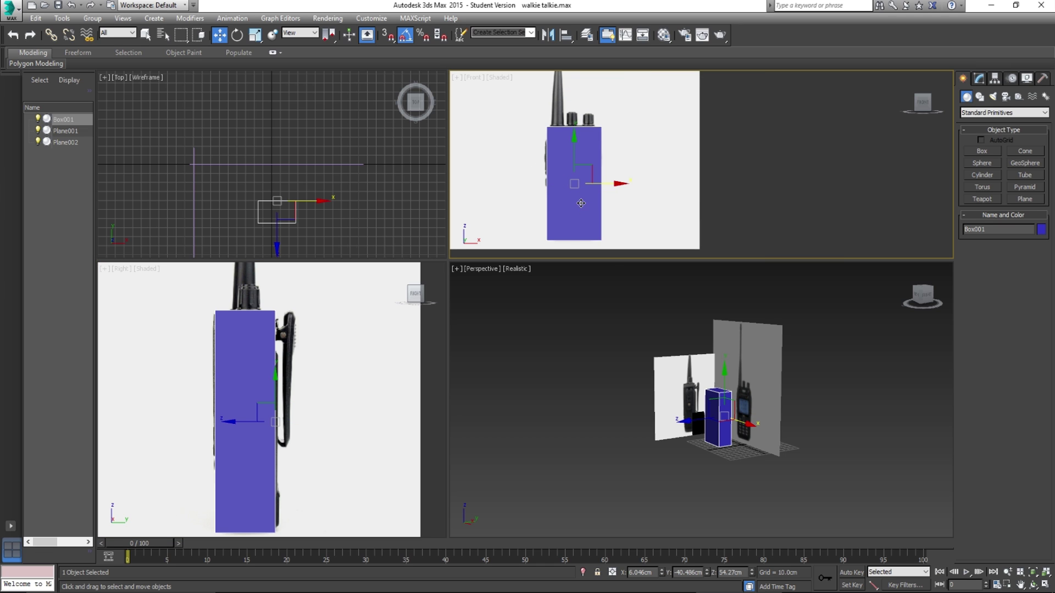
key(alt+x)
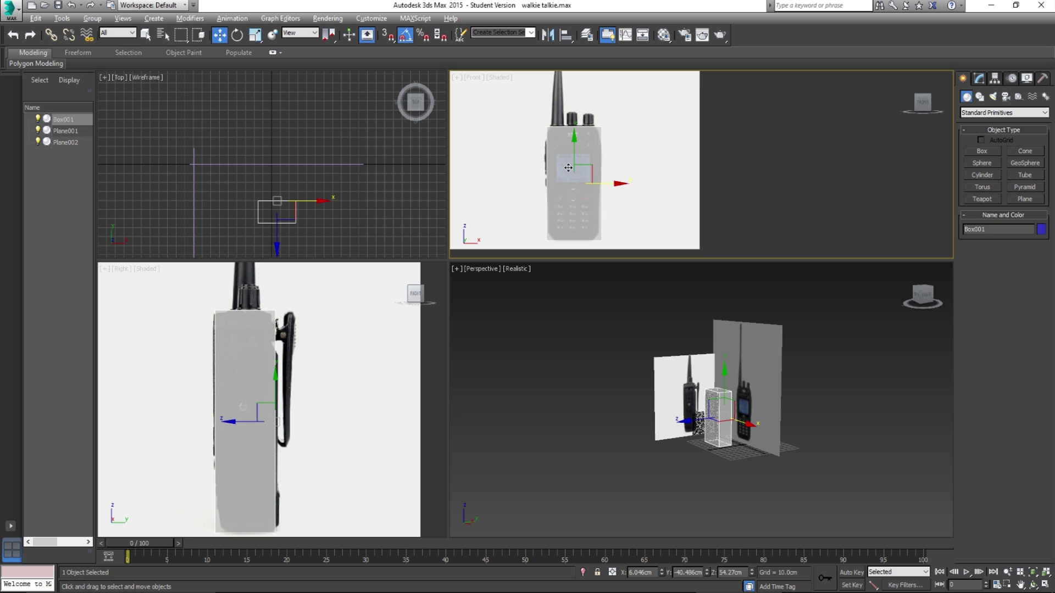
scroll(563, 158, up, 6)
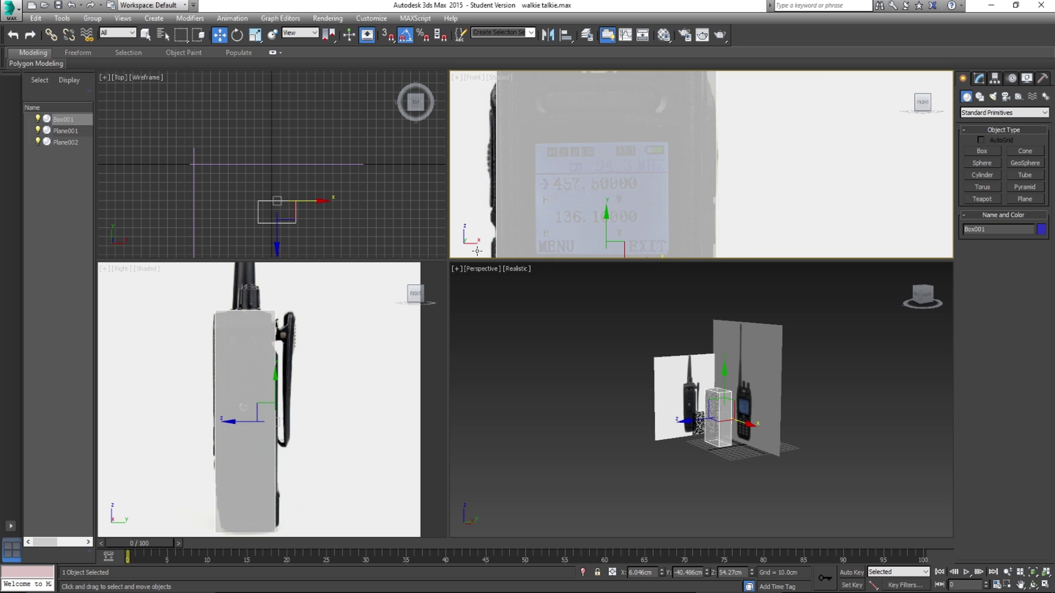
drag(448, 259, 430, 304)
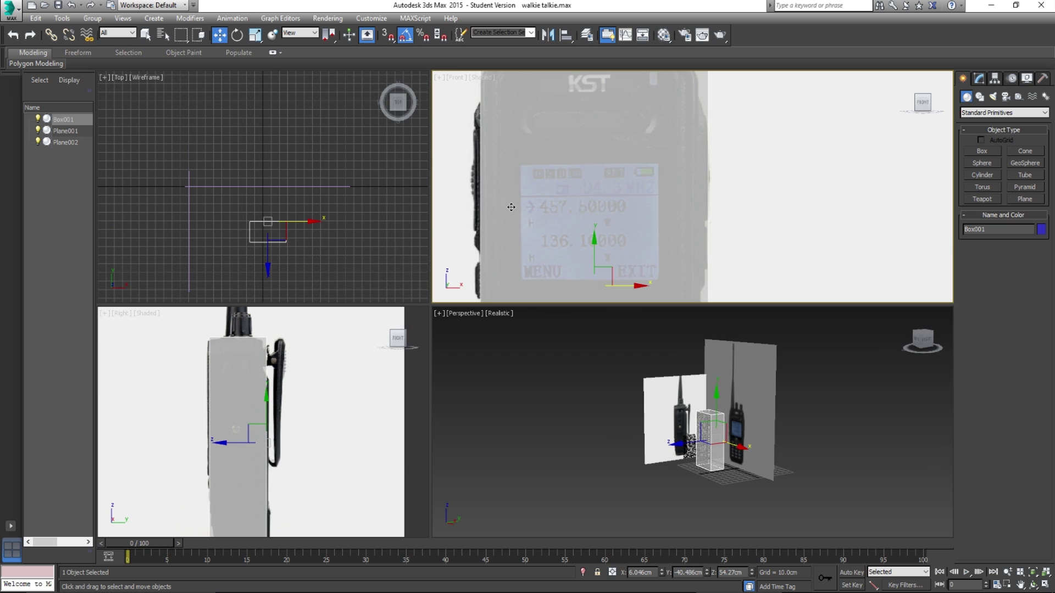
scroll(511, 207, down, 4)
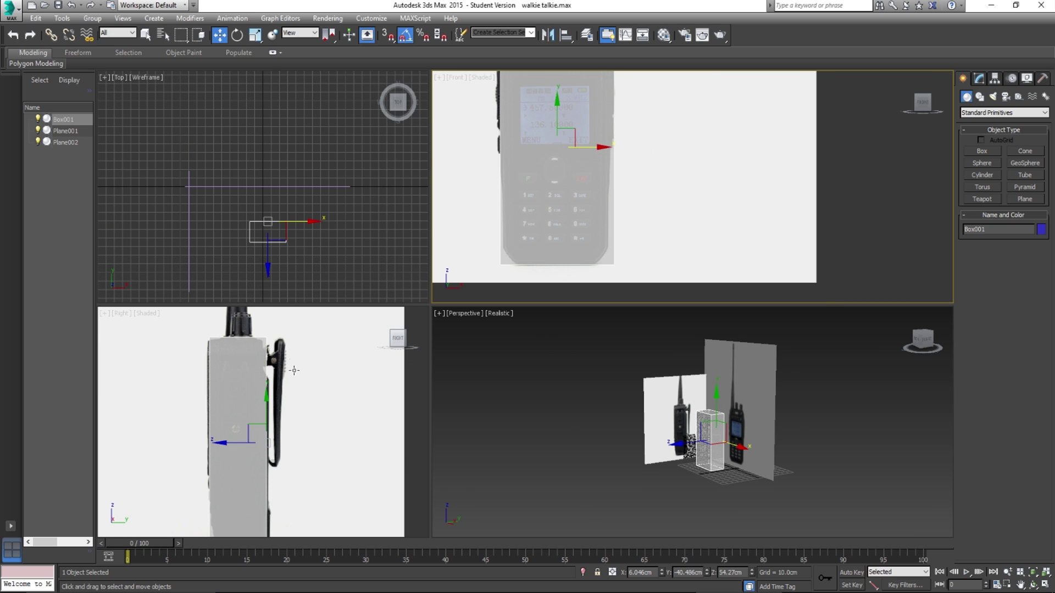
middle_drag(294, 370, 294, 342)
scroll(524, 181, down, 3)
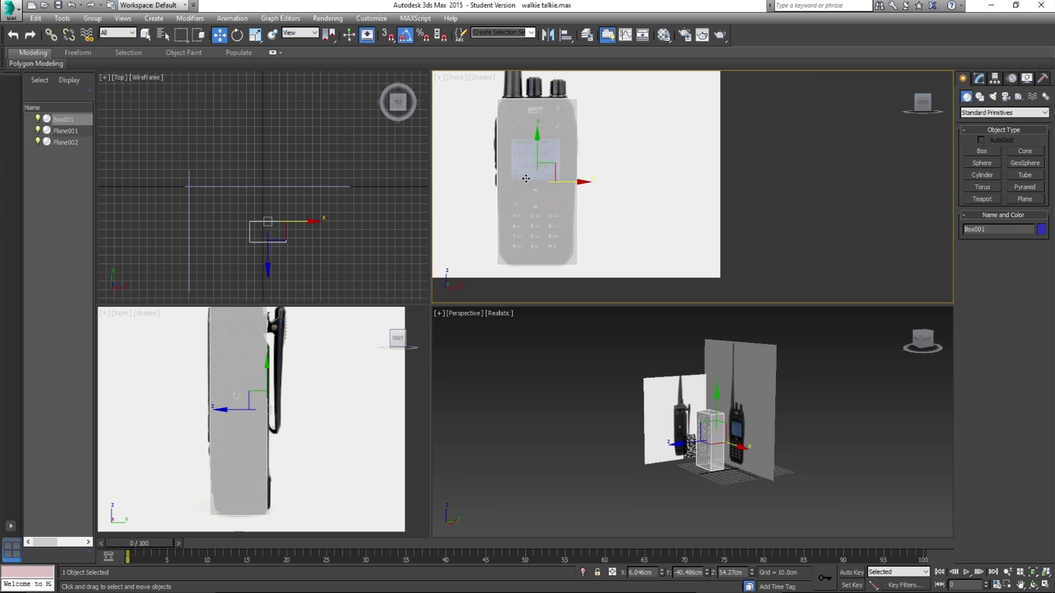
Toggle the box's see-through display off and on to compare it with the photos behind it.
key(alt+x)
key(alt+x)
key(alt+x)
key(alt+x)
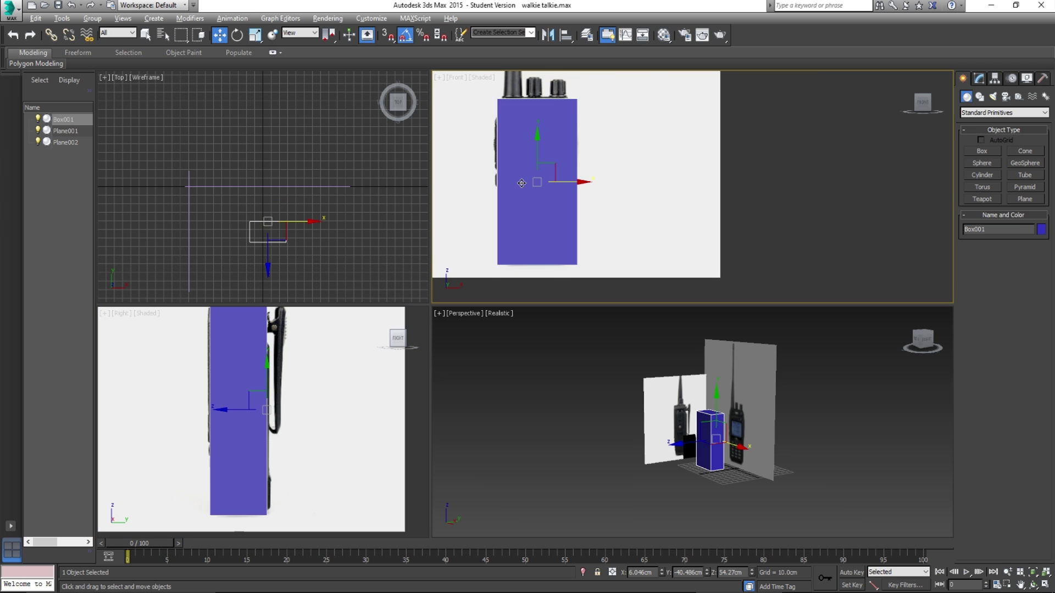
Set the Perspective viewport's shading to Shaded and frame the see-through box and both photos in it.
scroll(664, 426, up, 10)
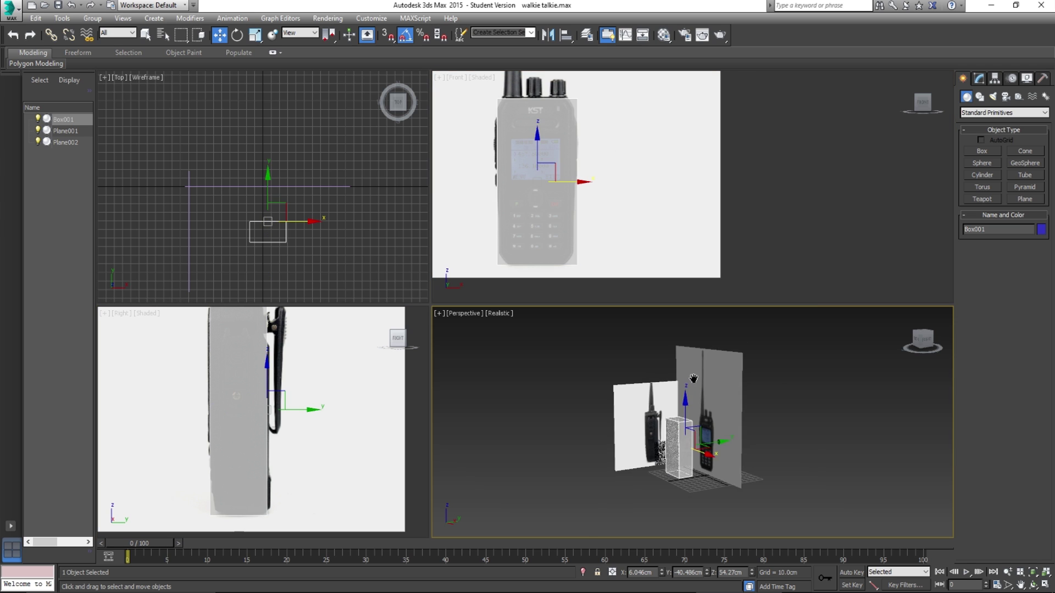
scroll(665, 427, up, 4)
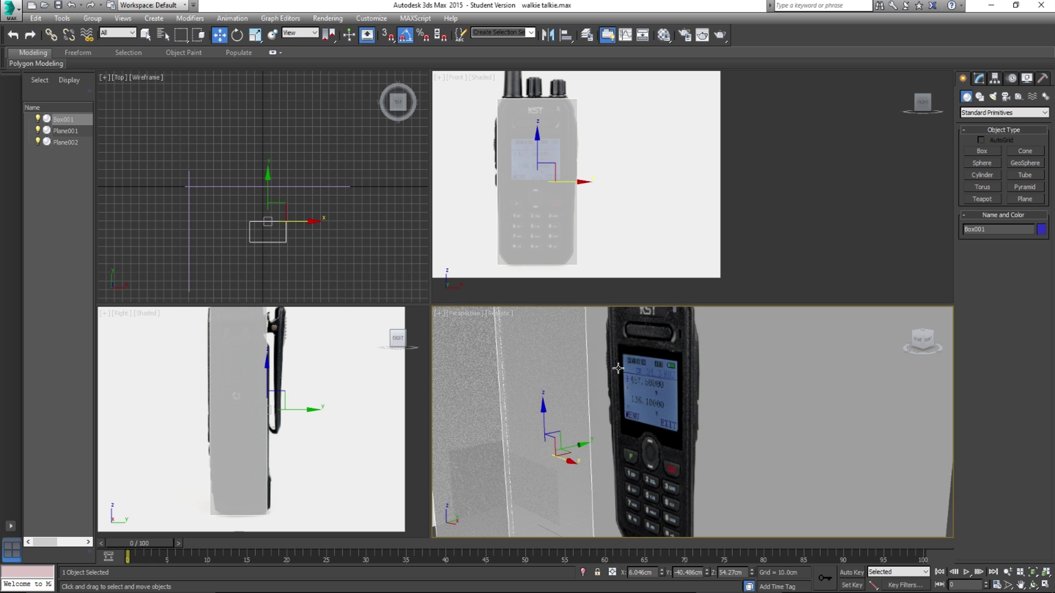
click(497, 316)
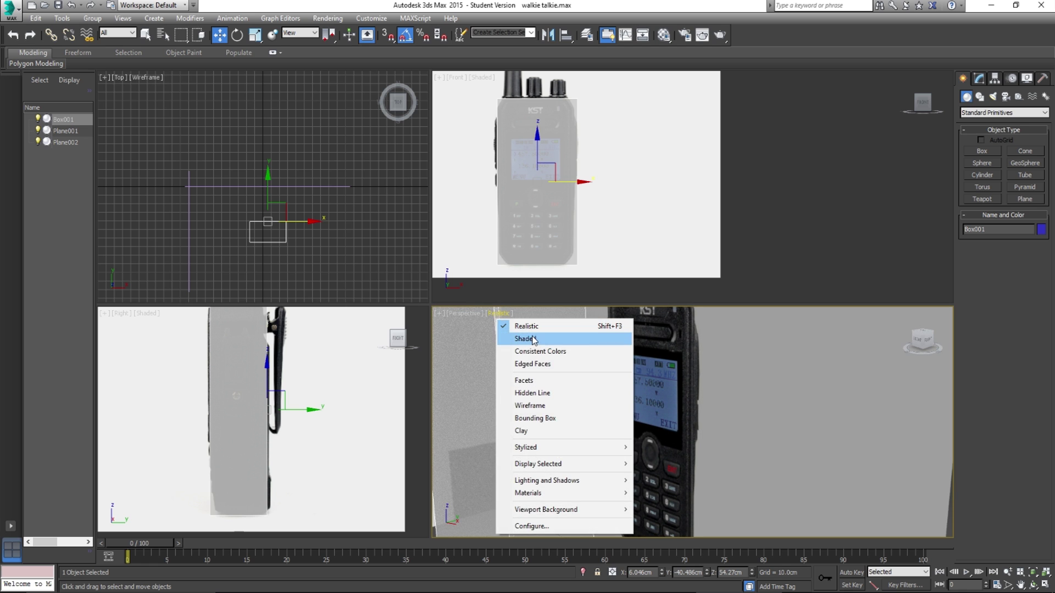
click(536, 341)
scroll(622, 387, down, 3)
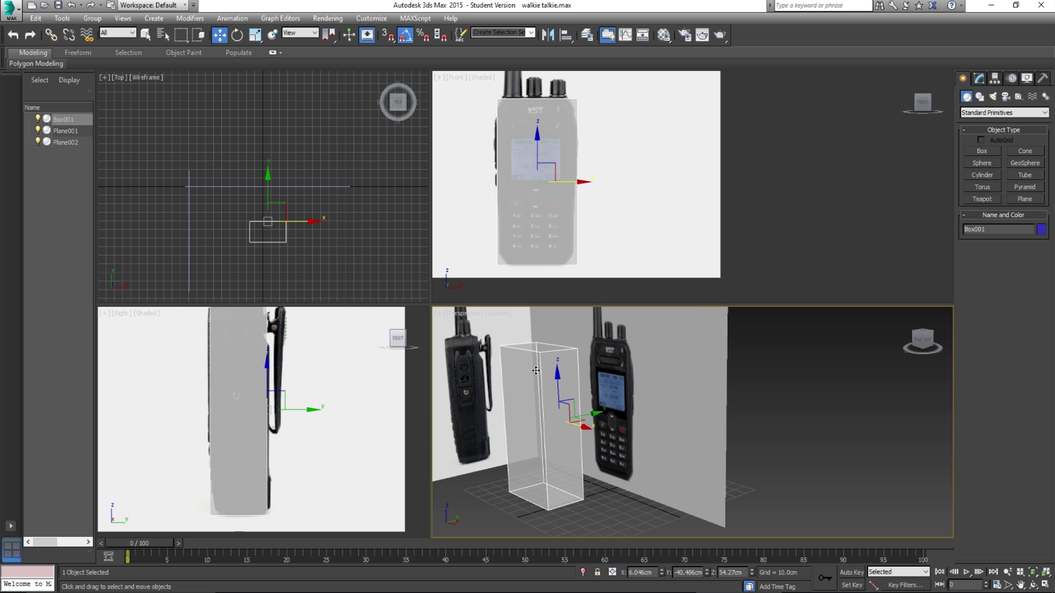
Switch to the browser and examine the body outline and corners in the front and side walkie-talkie photos, then return to 3ds Max.
click(449, 591)
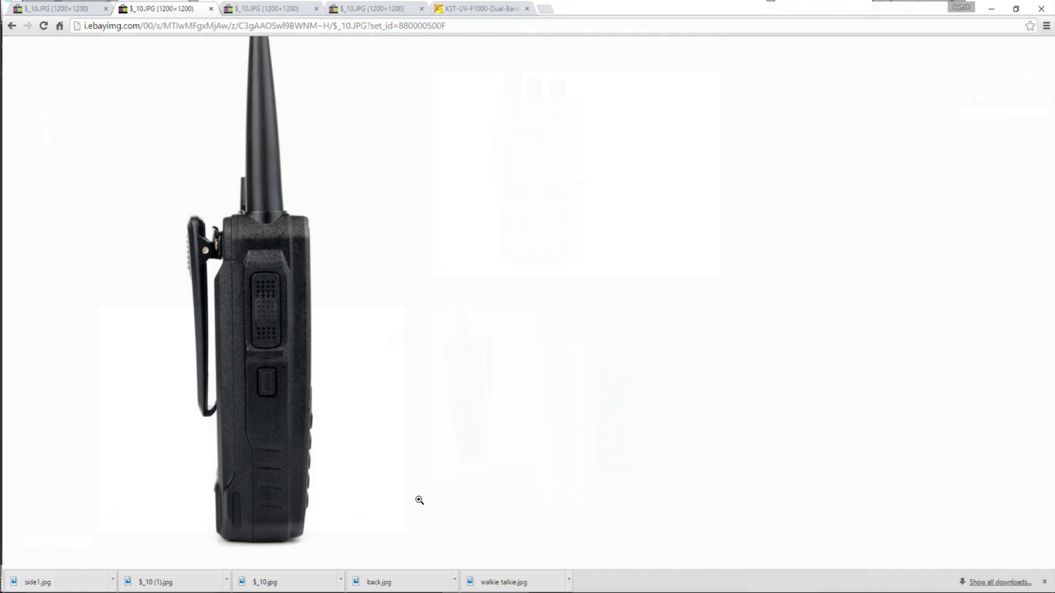
click(78, 5)
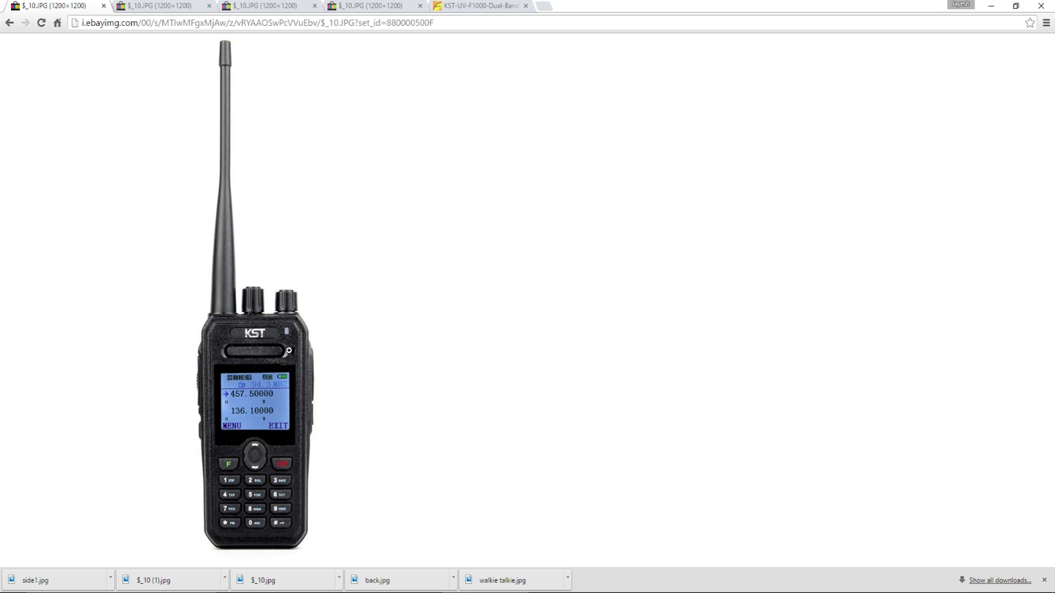
click(275, 439)
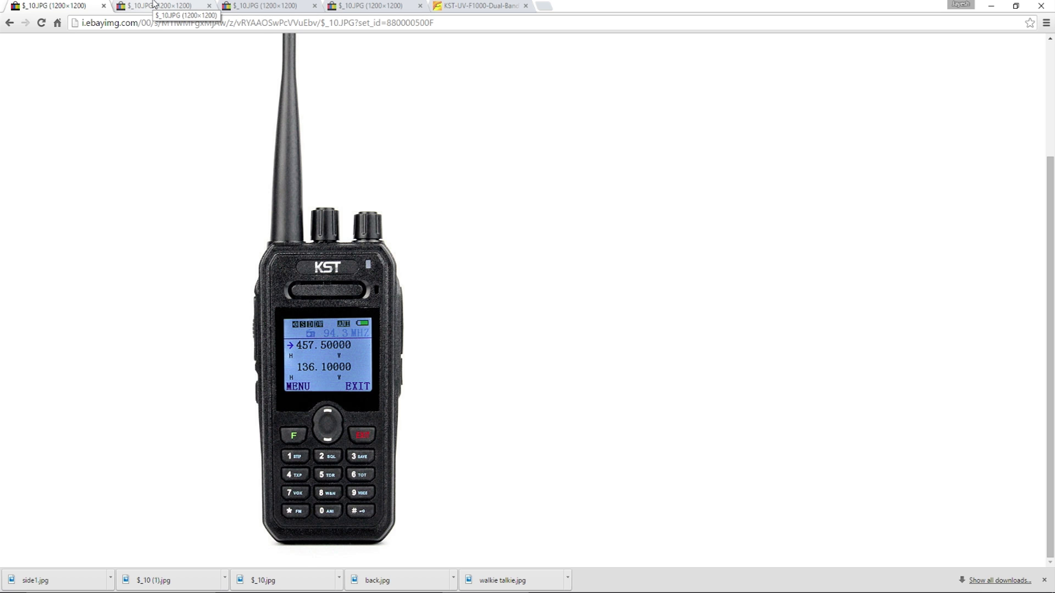
click(155, 4)
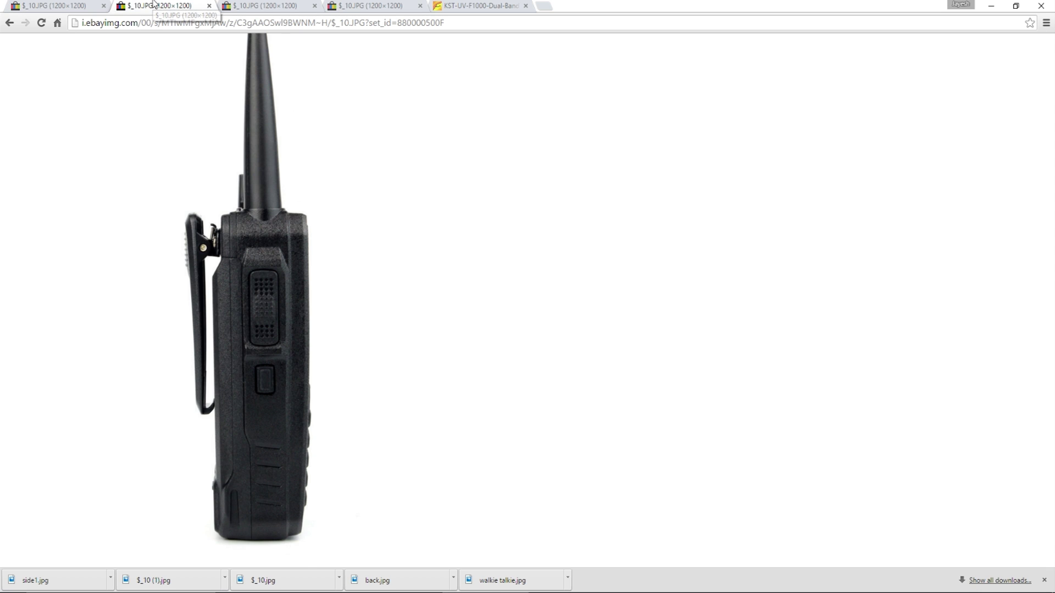
click(71, 5)
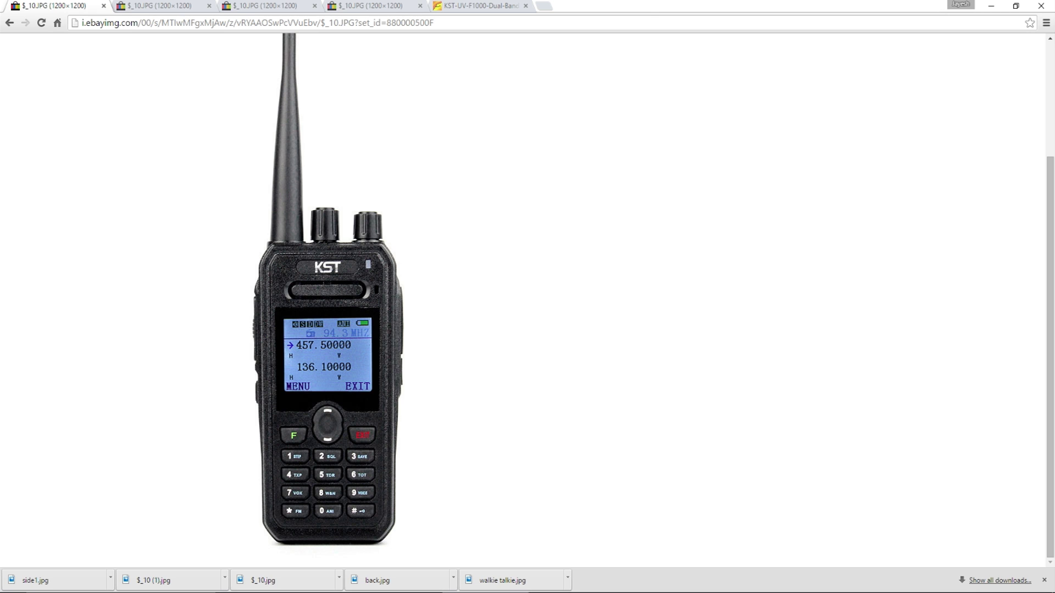
click(494, 592)
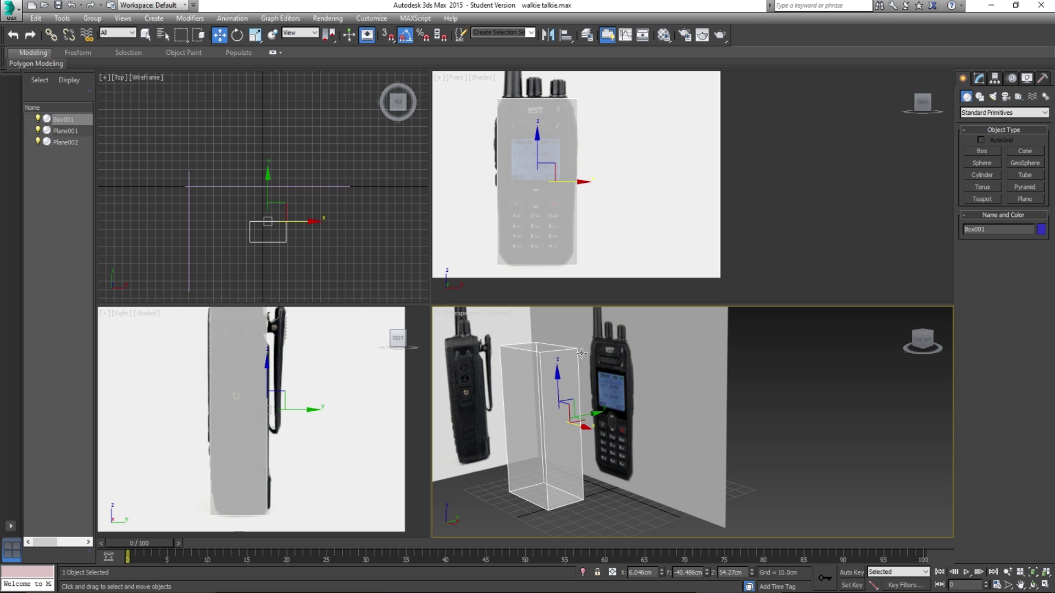
Convert the see-through box to an Editable Poly.
click(978, 79)
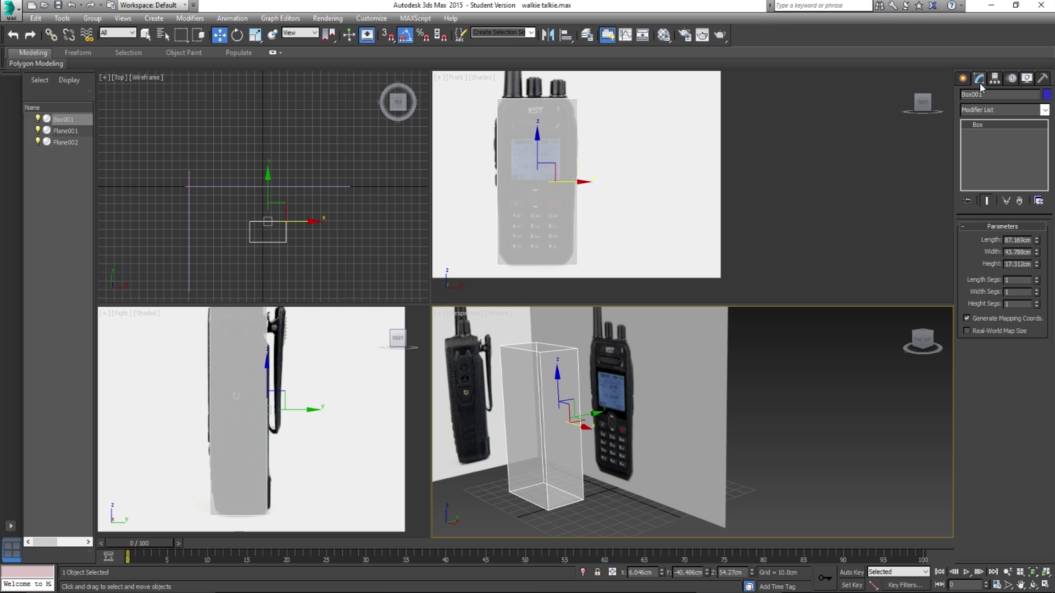
right_click(979, 127)
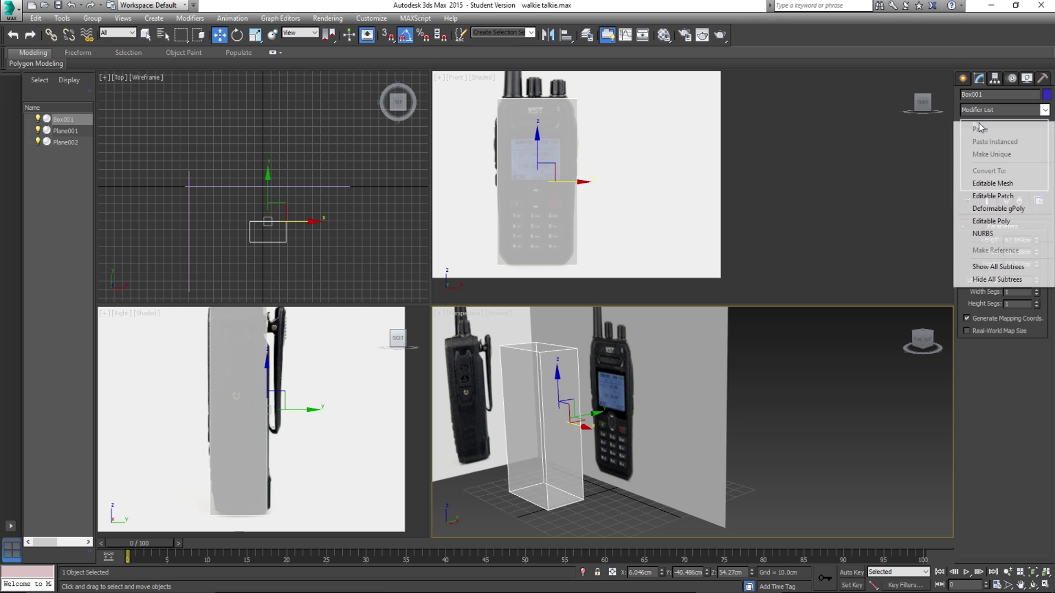
click(1004, 221)
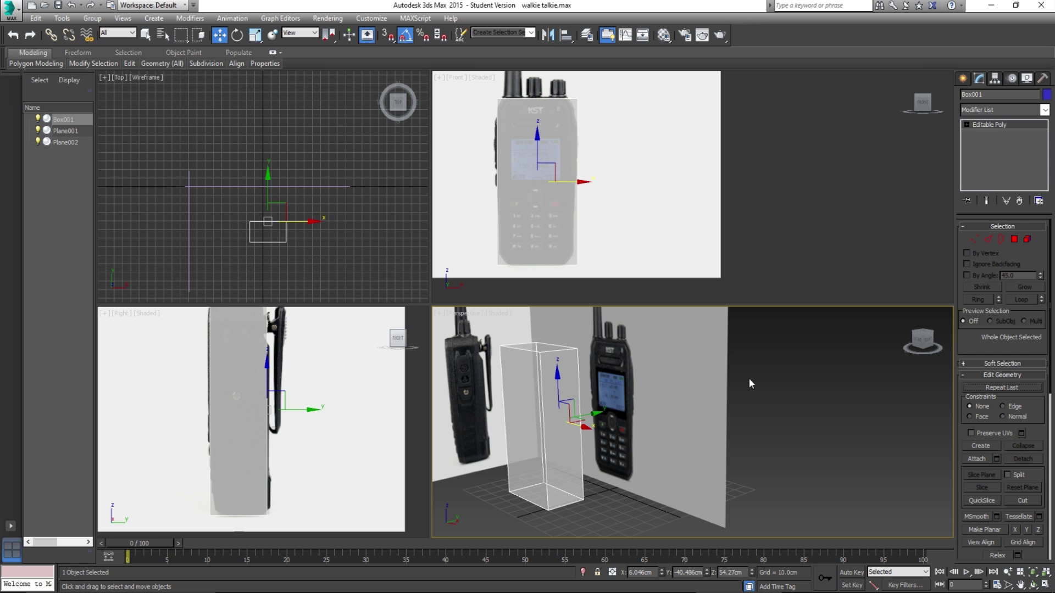
Select the ring of four short front-to-back edges at the box's top and bottom corners.
click(989, 242)
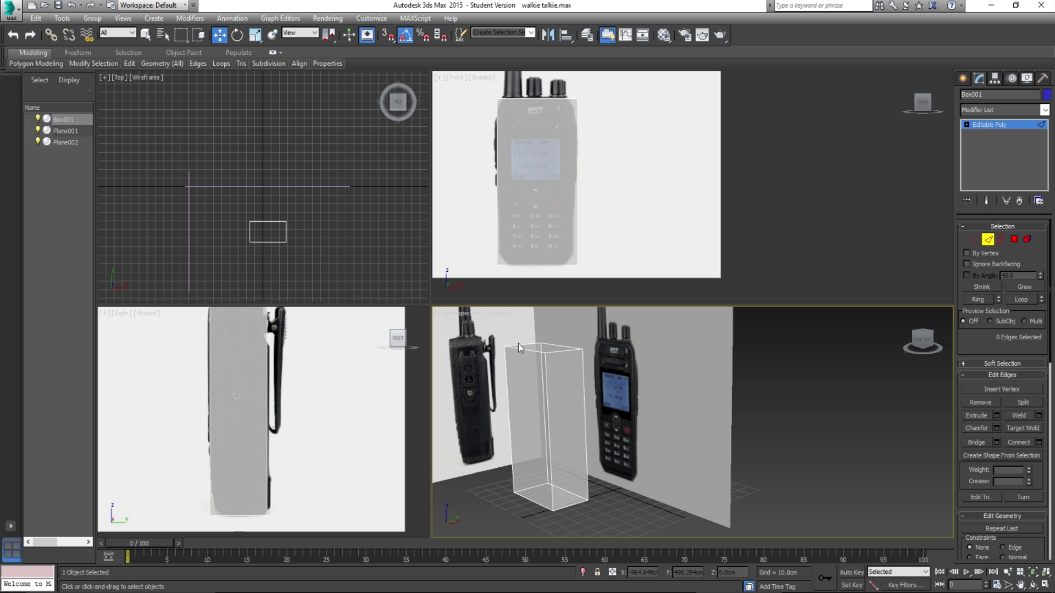
click(477, 592)
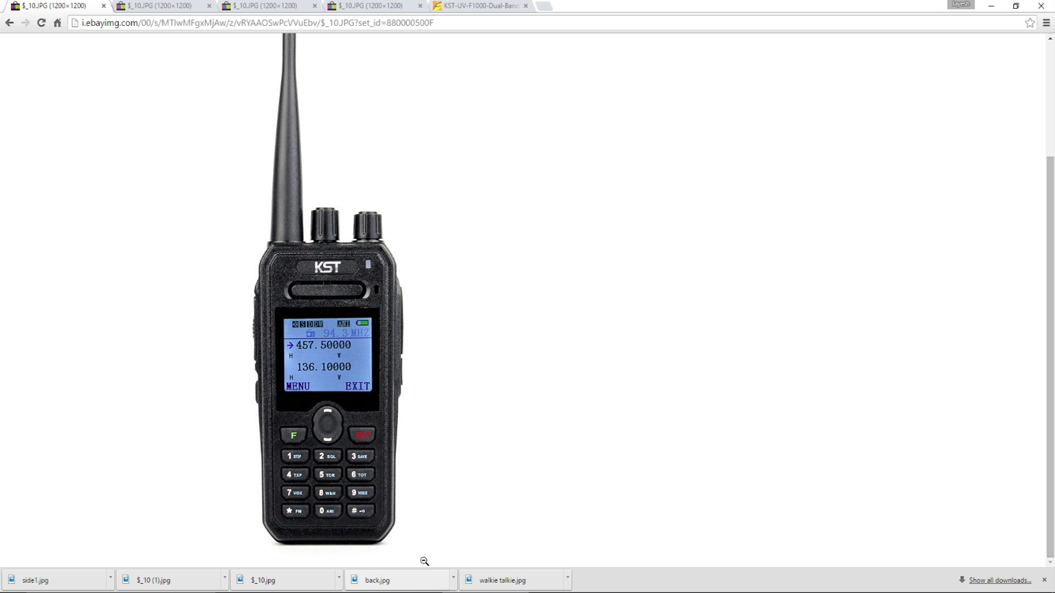
click(495, 592)
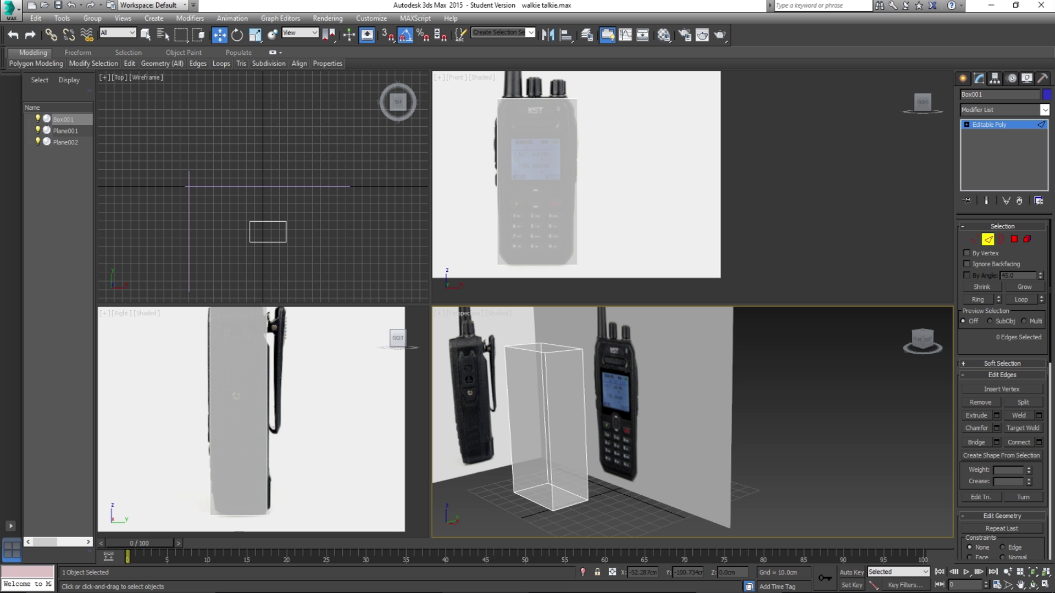
click(556, 351)
mouse_move(556, 351)
alt+middle_down()
mouse_move(584, 403)
mouse_move(544, 352)
alt+middle_up()
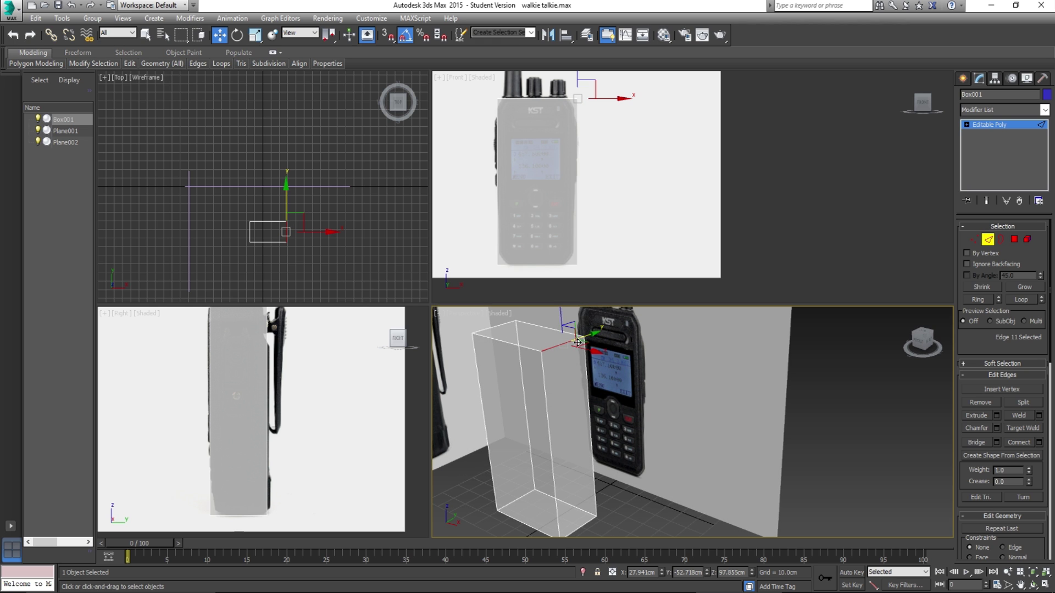
middle_drag(575, 457, 572, 450)
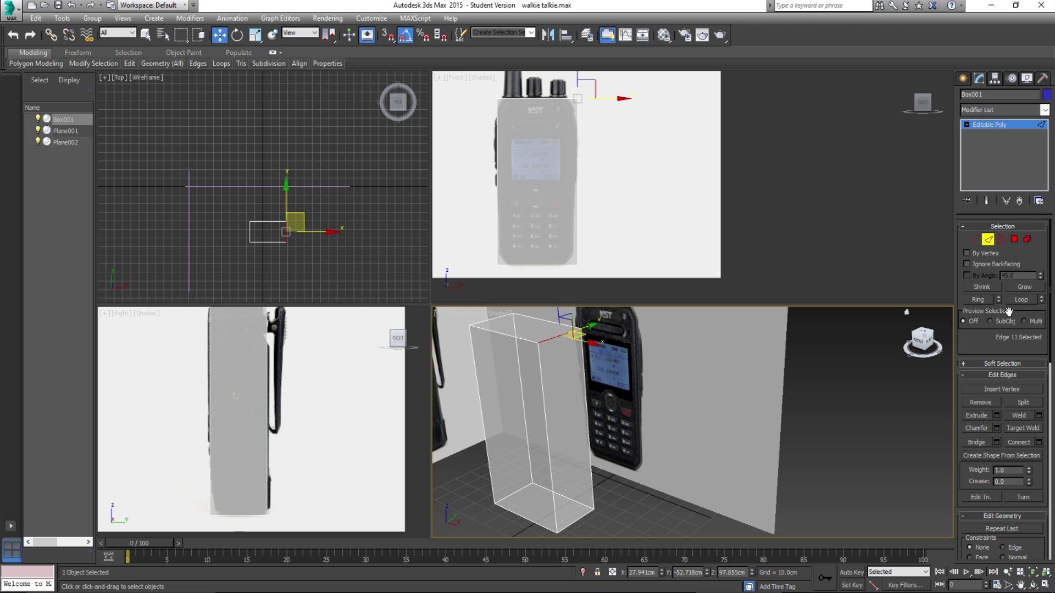
click(978, 299)
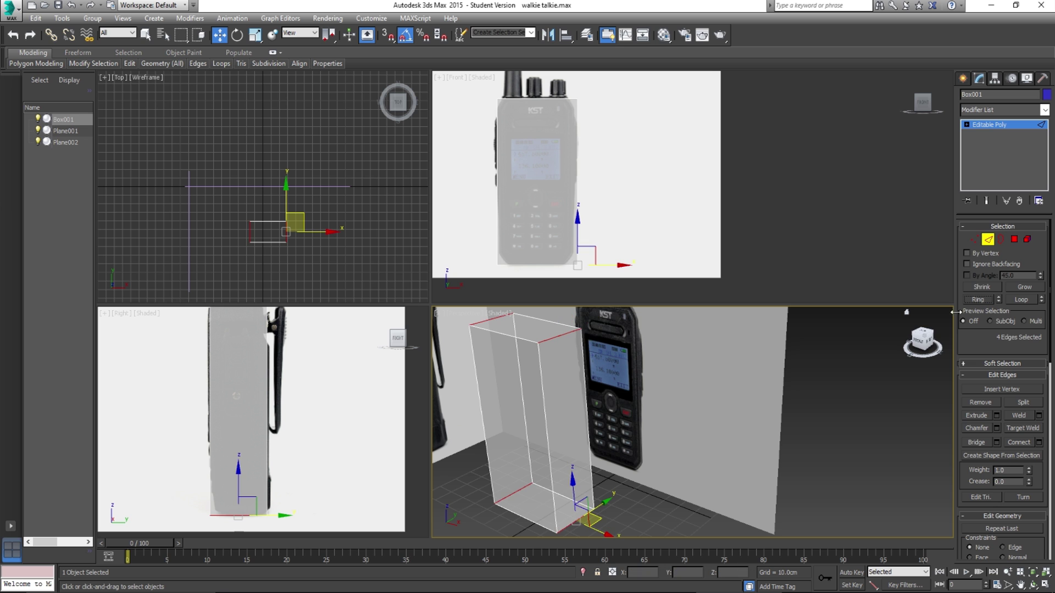
alt+middle_drag(526, 394, 620, 404)
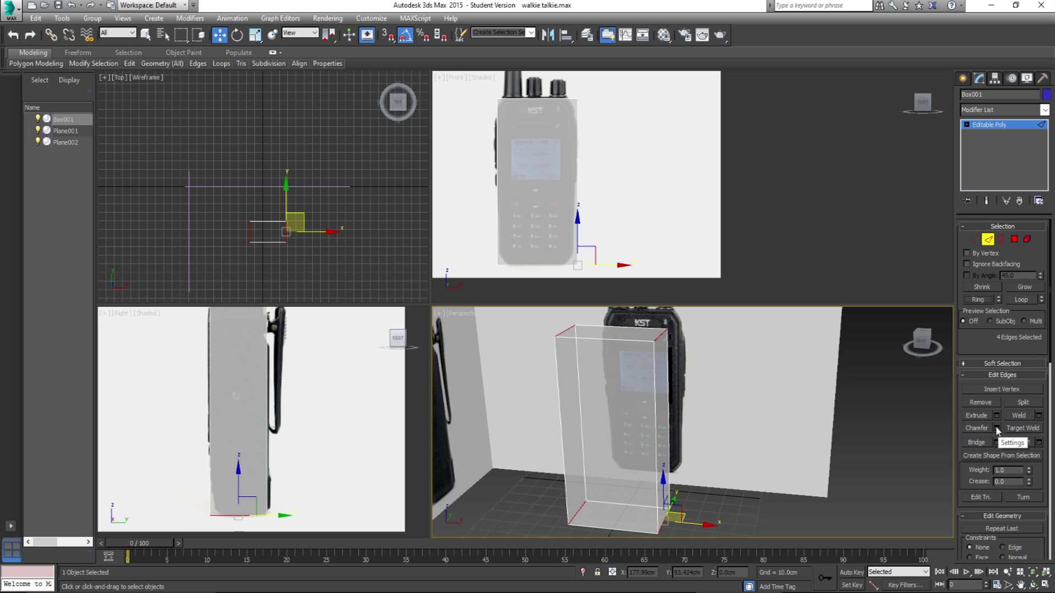
key(alt+x)
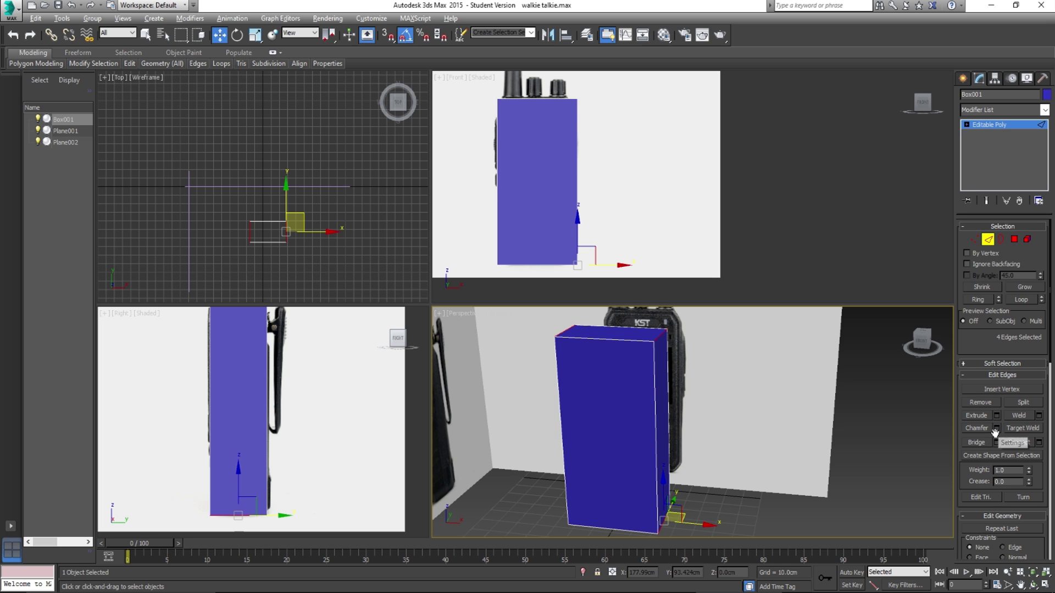
key(alt+x)
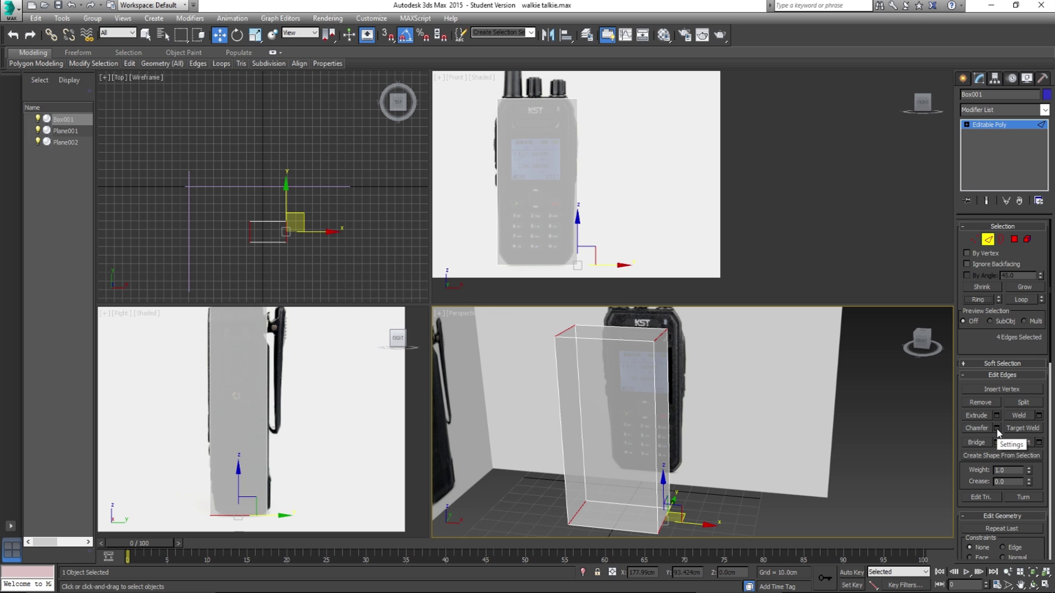
Chamfer the four corner edges by 5.162 cm with one segment, fitting them to the body's corners in the Front view.
click(996, 428)
drag(716, 403, 725, 369)
drag(715, 410, 716, 393)
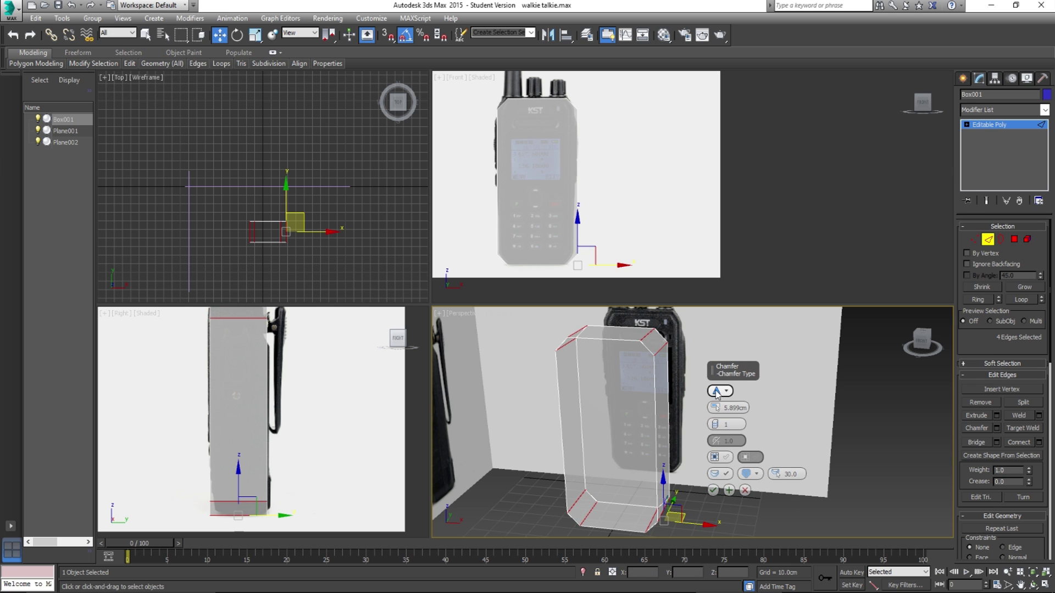
scroll(531, 197, up, 5)
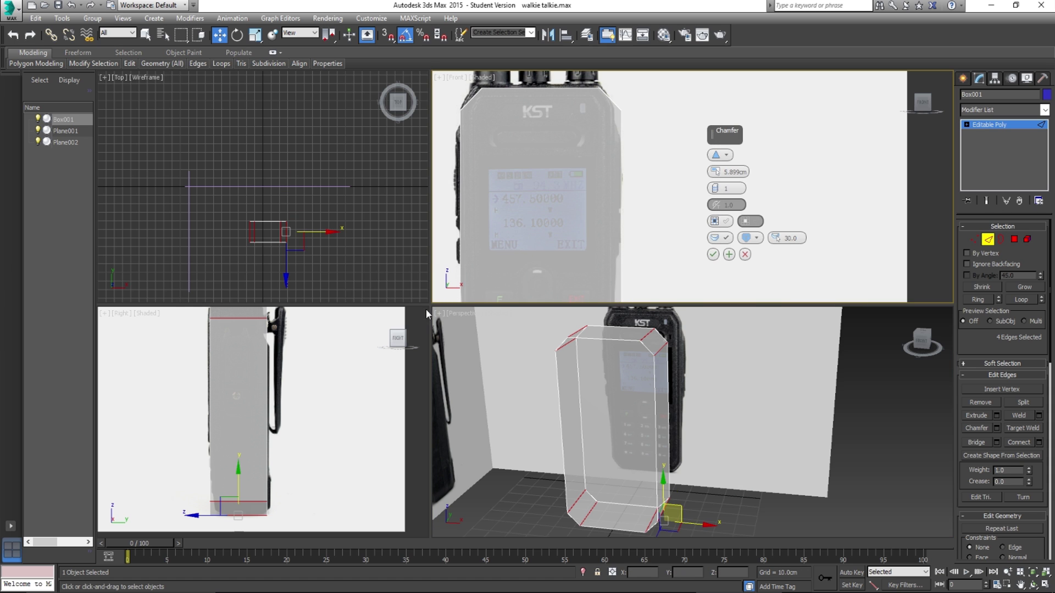
drag(430, 303, 354, 394)
scroll(525, 293, down, 3)
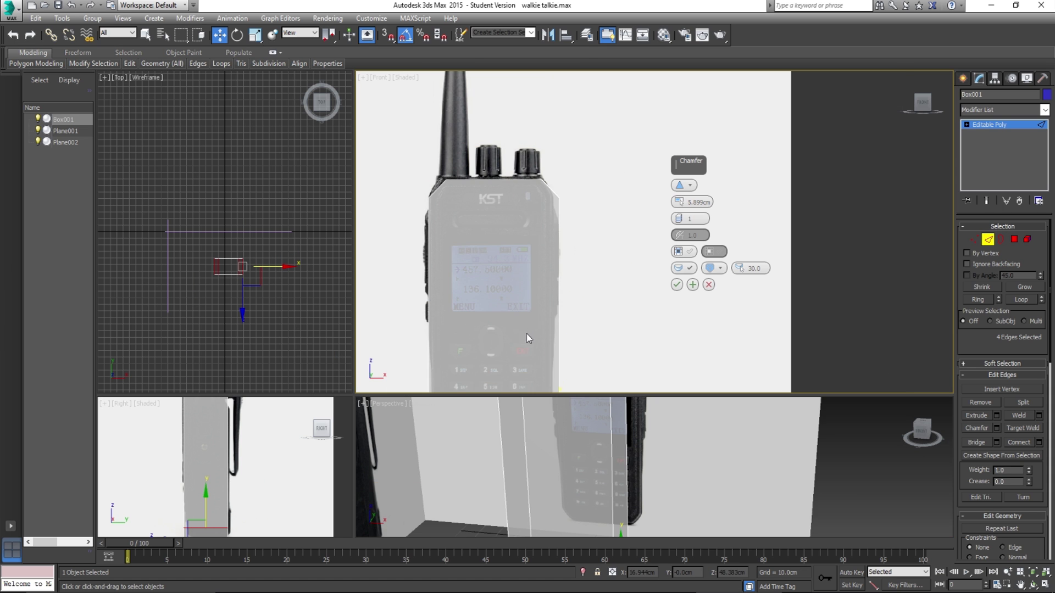
middle_drag(532, 353, 525, 274)
drag(679, 203, 684, 201)
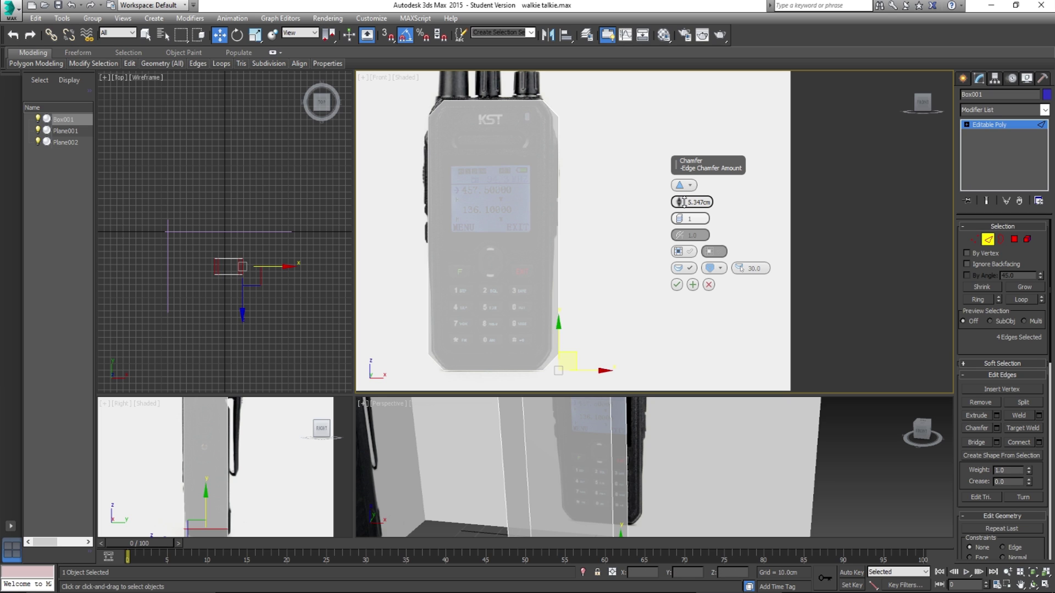
drag(684, 201, 685, 202)
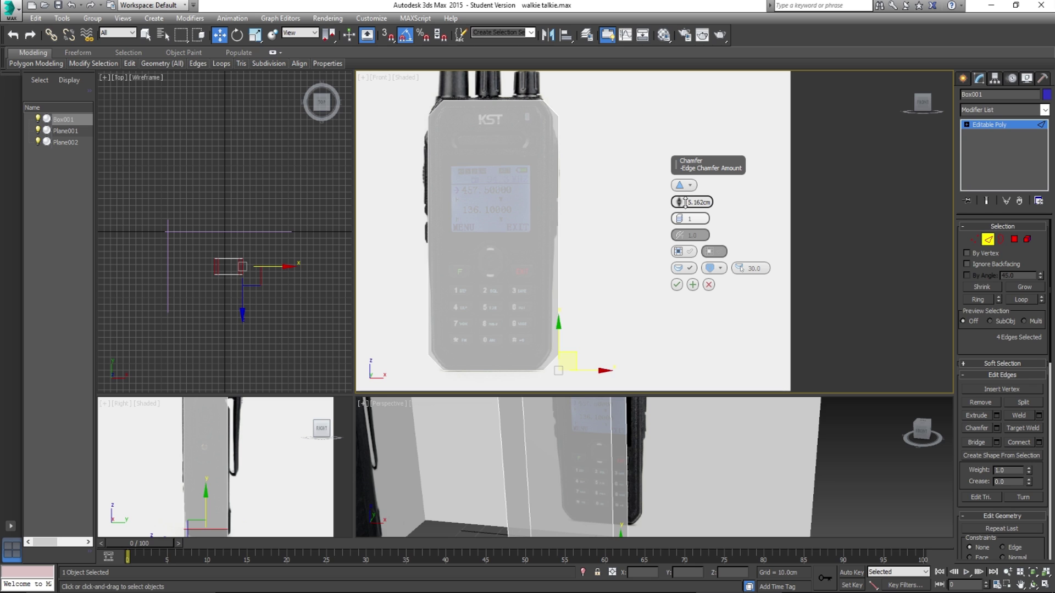
click(676, 285)
Move the box's eight right-side vertices inward in the Front view to meet the right edge of the walkie-talkie's body.
click(973, 240)
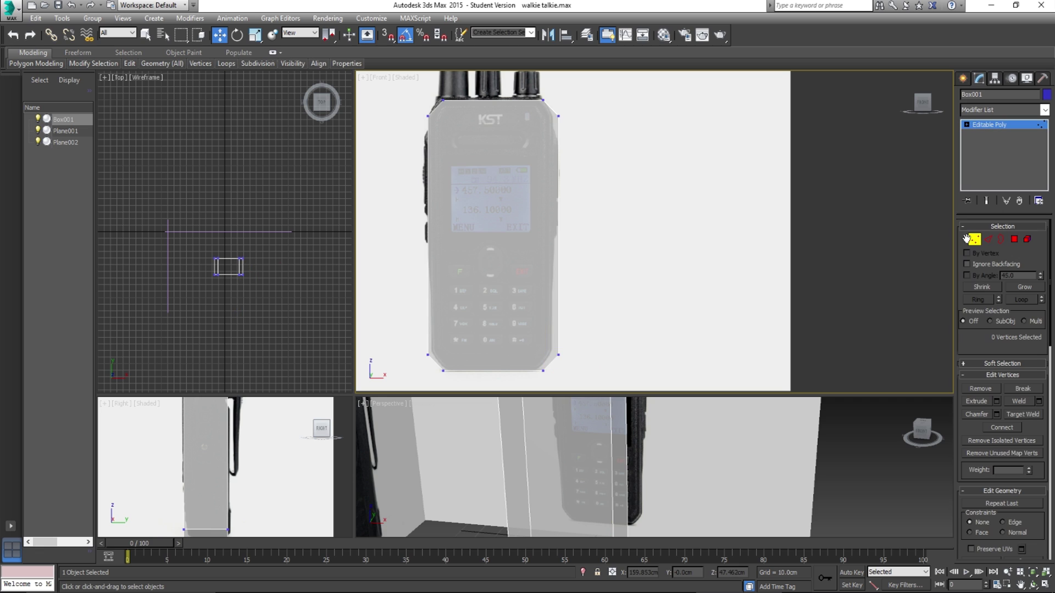
drag(632, 378, 629, 415)
drag(615, 378, 483, 76)
click(510, 134)
drag(537, 167, 668, 391)
drag(605, 379, 492, 85)
drag(583, 234, 579, 233)
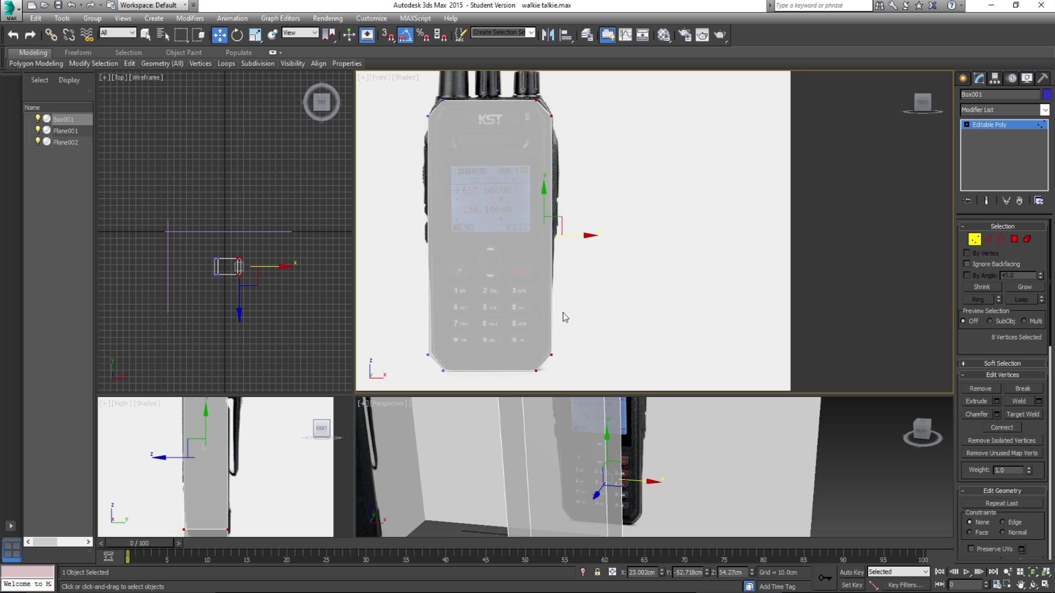
Shift the box's left-side vertices horizontally in the Front view to line up with the left edge of the walkie-talkie's body.
scroll(562, 385, up, 5)
scroll(486, 250, down, 4)
scroll(499, 305, up, 2)
middle_drag(499, 305, 500, 314)
scroll(499, 314, down, 2)
scroll(454, 266, down, 1)
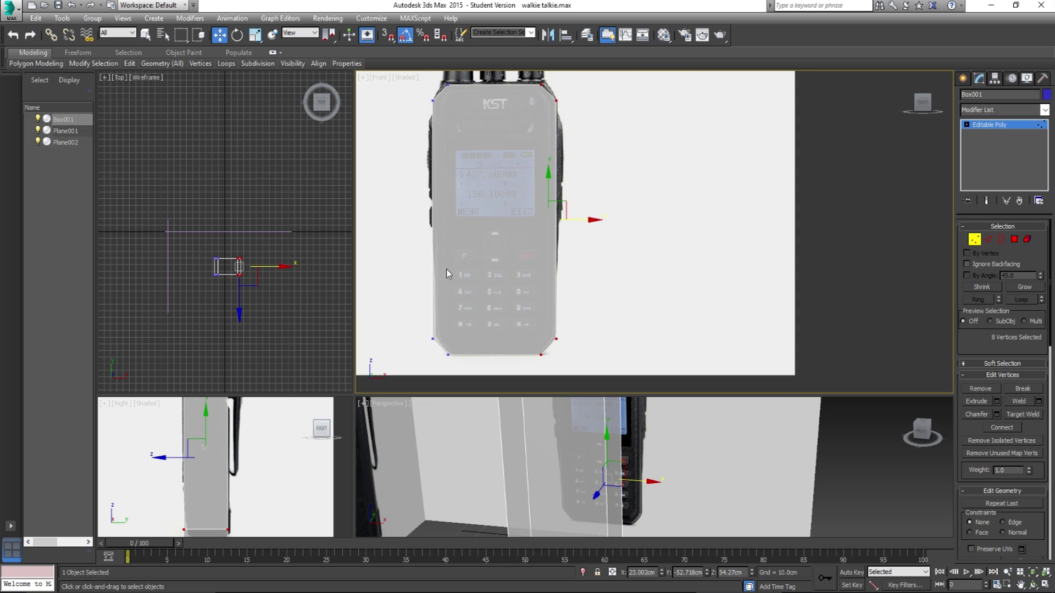
drag(470, 383, 473, 380)
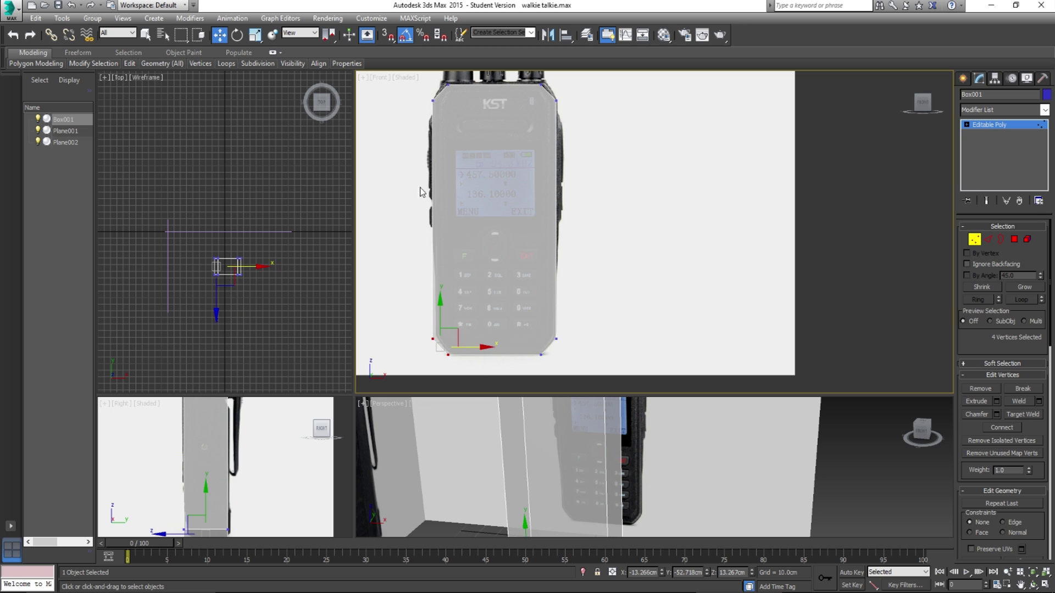
drag(408, 86, 499, 377)
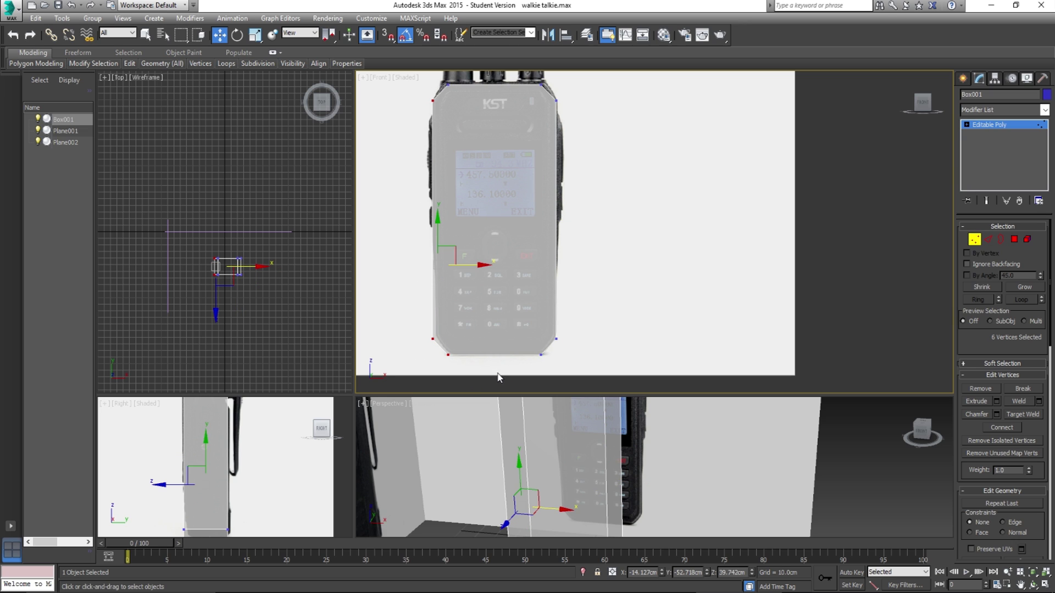
drag(470, 266, 469, 265)
click(596, 148)
Raise the box's eight top vertices to the body's top edge in the Front view, check the bottom corners and leave vertex editing.
scroll(478, 187, up, 5)
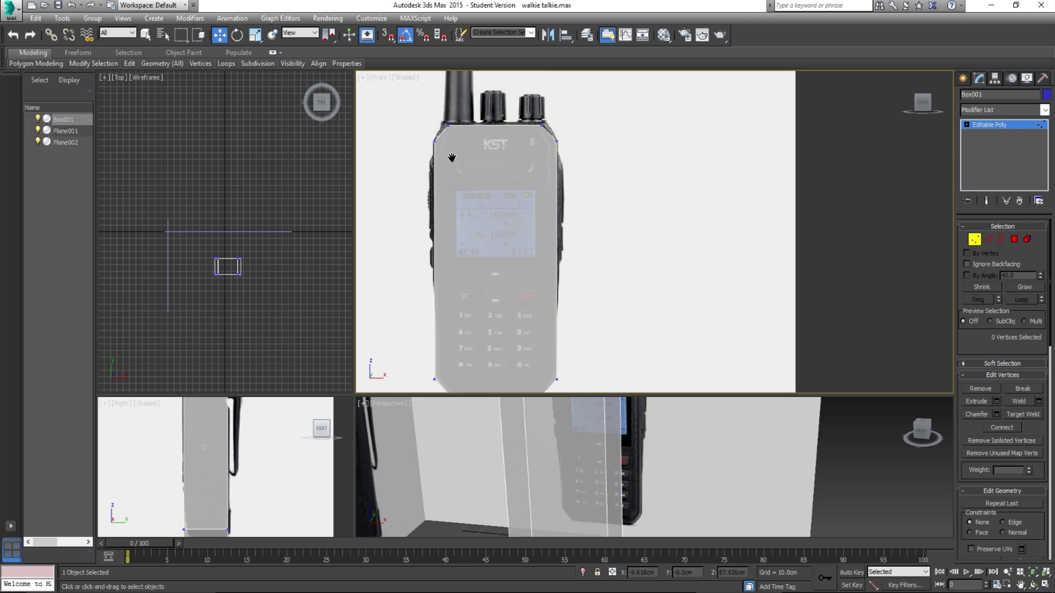
drag(384, 152, 692, 303)
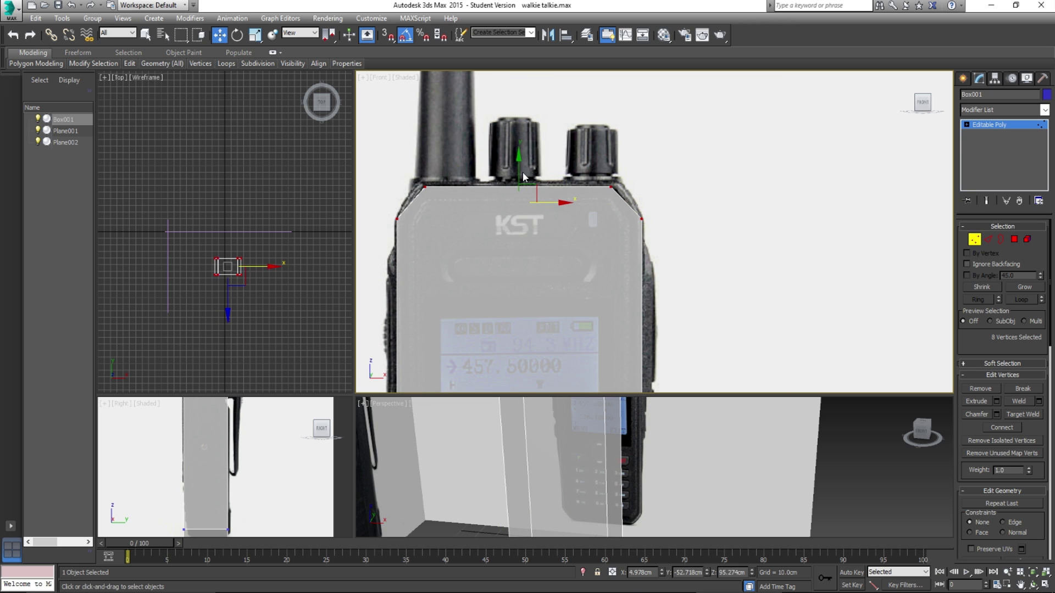
drag(516, 171, 515, 167)
scroll(548, 357, down, 3)
middle_drag(548, 360, 528, 209)
scroll(565, 324, up, 4)
middle_drag(512, 262, 618, 298)
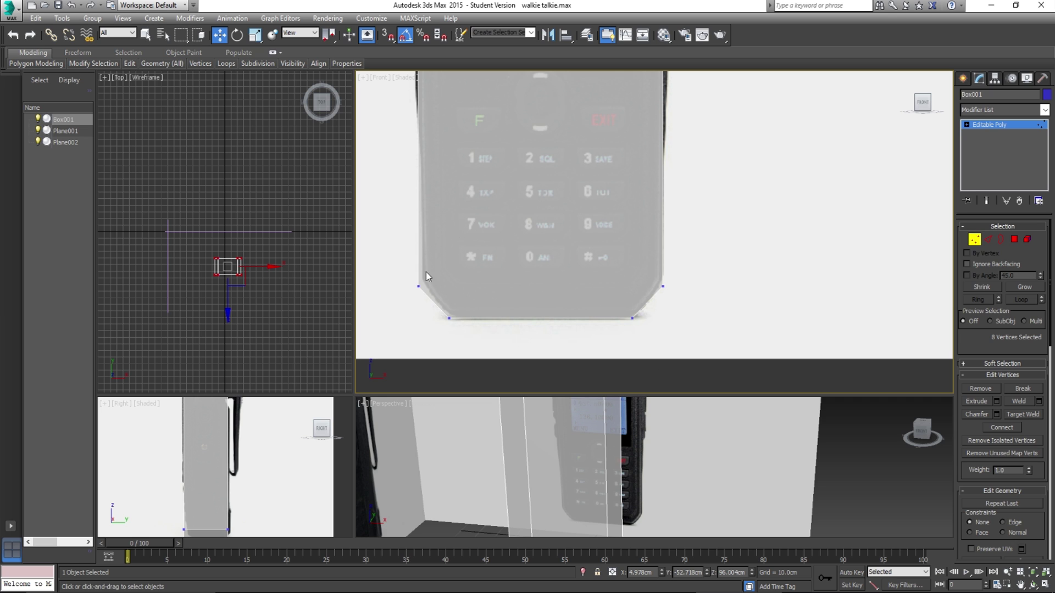
middle_drag(428, 154, 430, 284)
scroll(426, 334, down, 3)
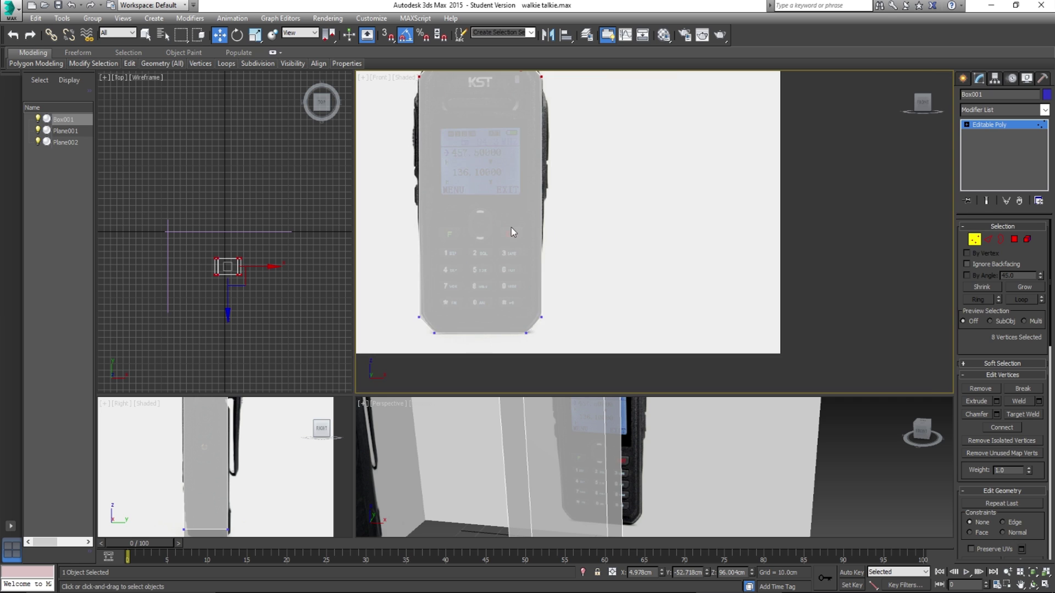
click(974, 239)
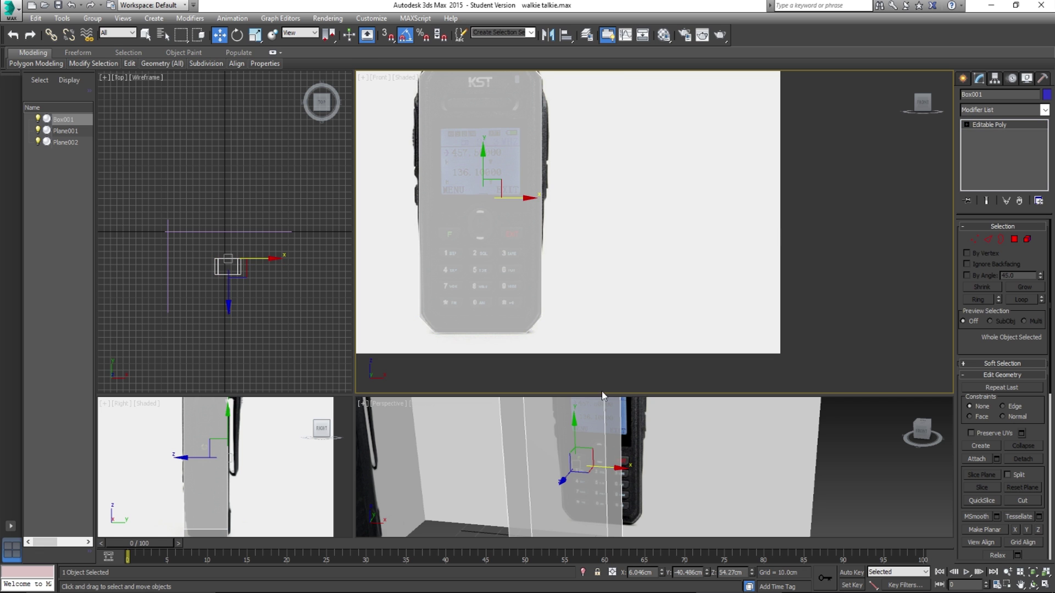
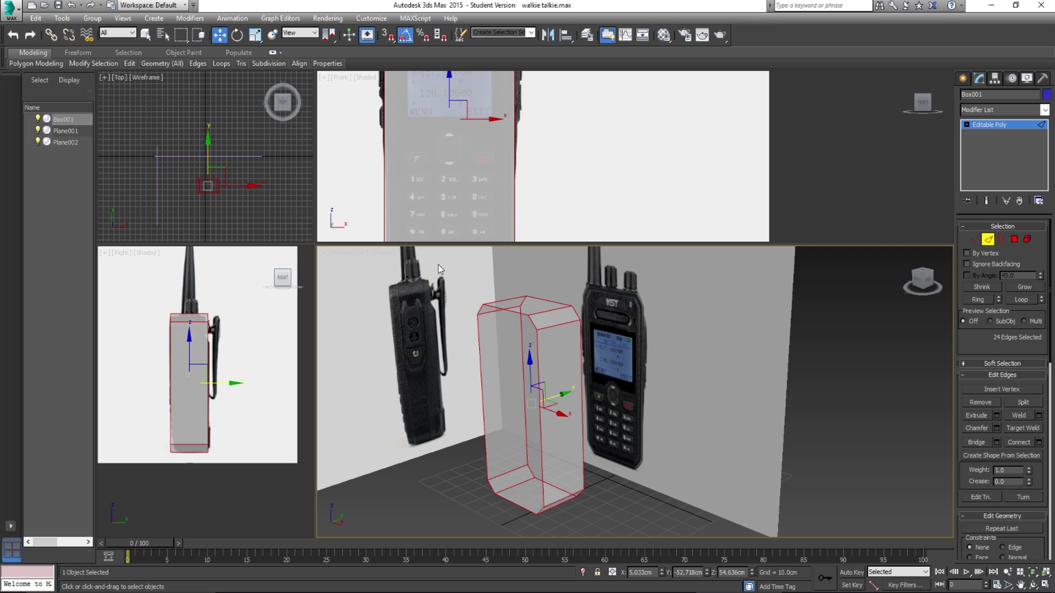
Chamfer the box's 24 selected edges by 0.866 cm with one segment.
click(996, 427)
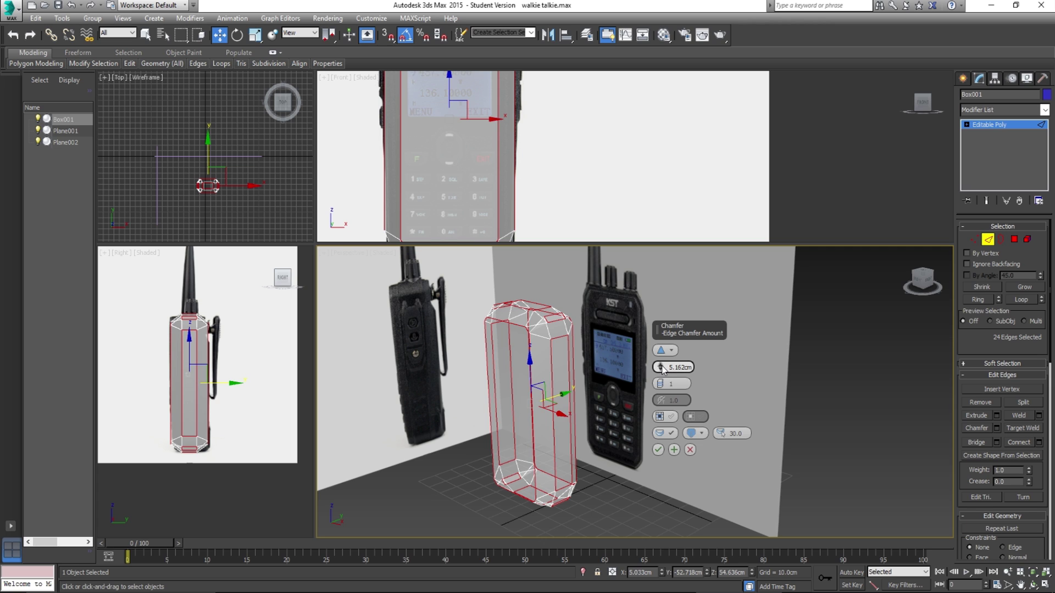
drag(661, 369, 663, 382)
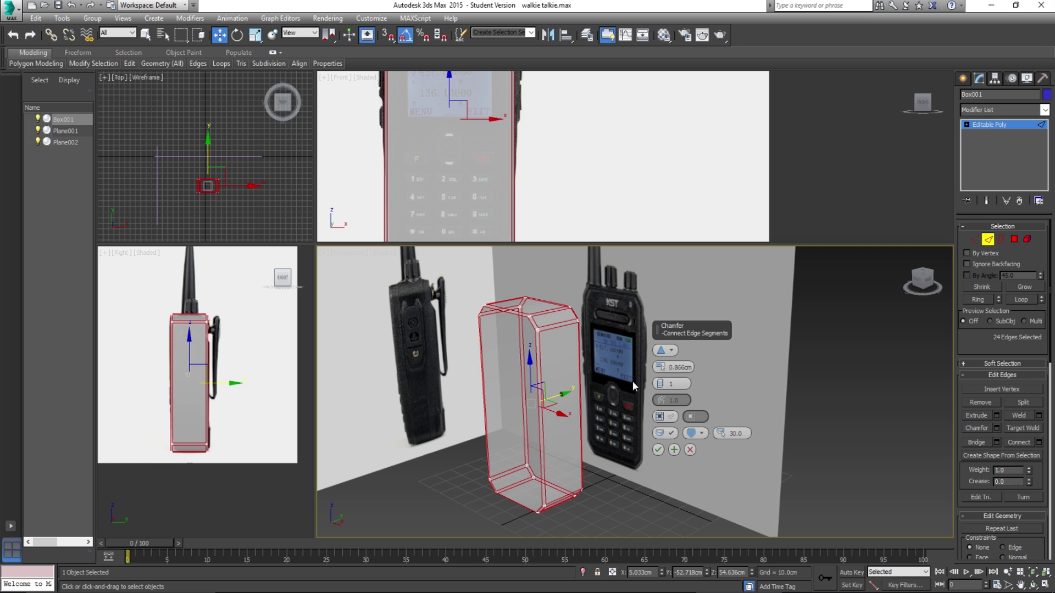
scroll(557, 321, up, 4)
middle_drag(506, 327, 518, 332)
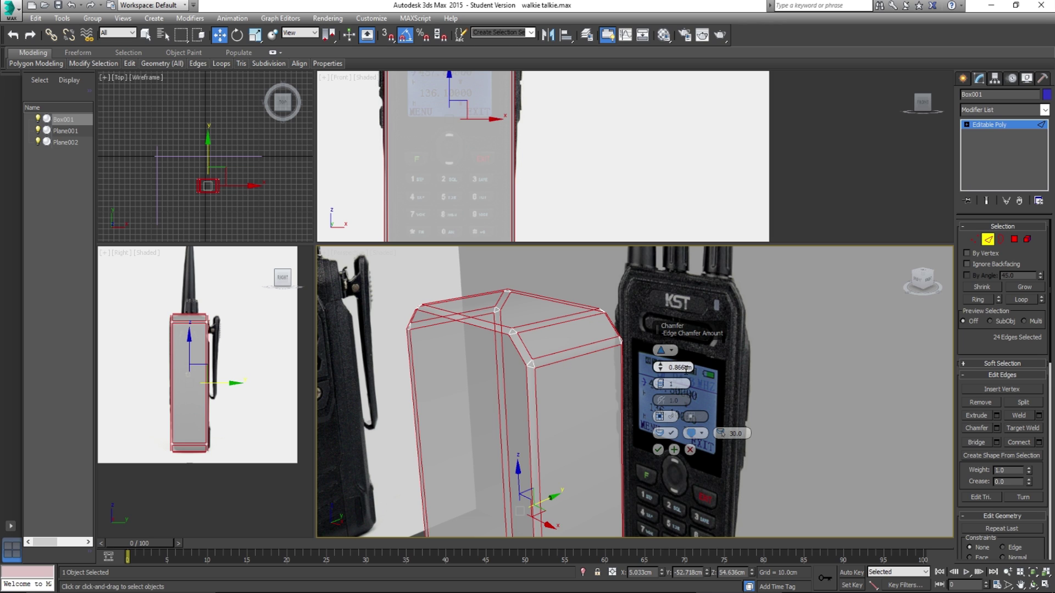
middle_drag(521, 349, 510, 315)
scroll(510, 315, down, 3)
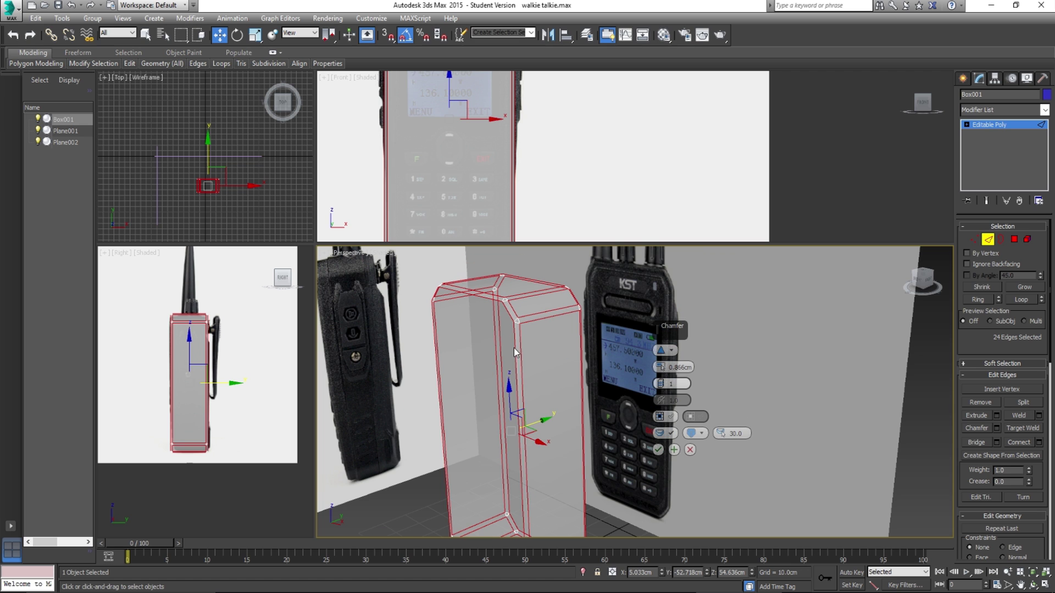
Compare the chamfer with the side reference and the browser's front photo, and accept it.
scroll(165, 310, up, 8)
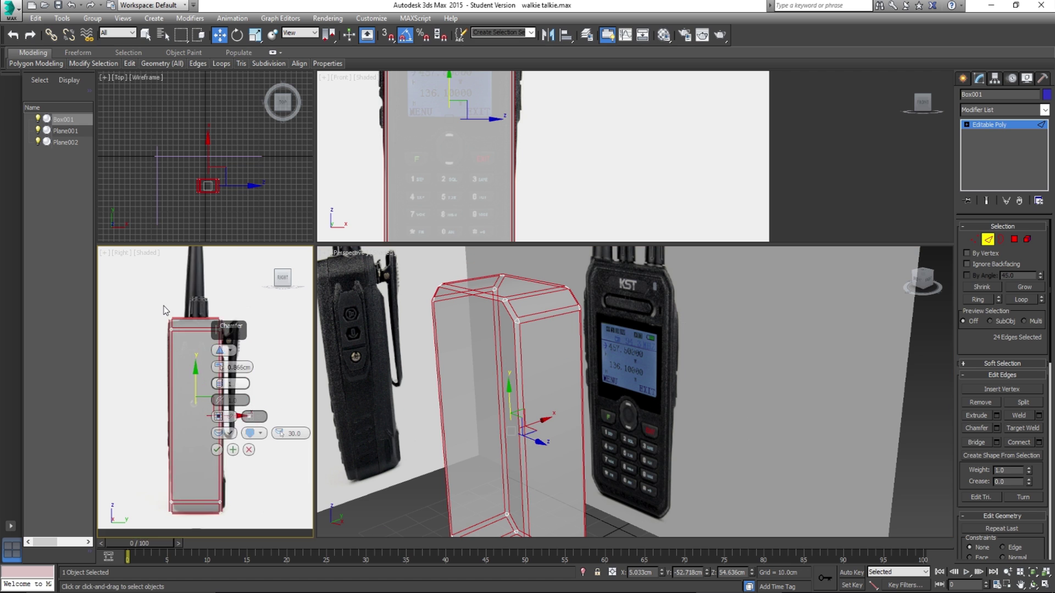
middle_drag(172, 309, 163, 256)
scroll(160, 346, down, 4)
scroll(160, 346, down, 1)
scroll(163, 422, up, 4)
middle_drag(171, 381, 148, 456)
scroll(522, 334, up, 3)
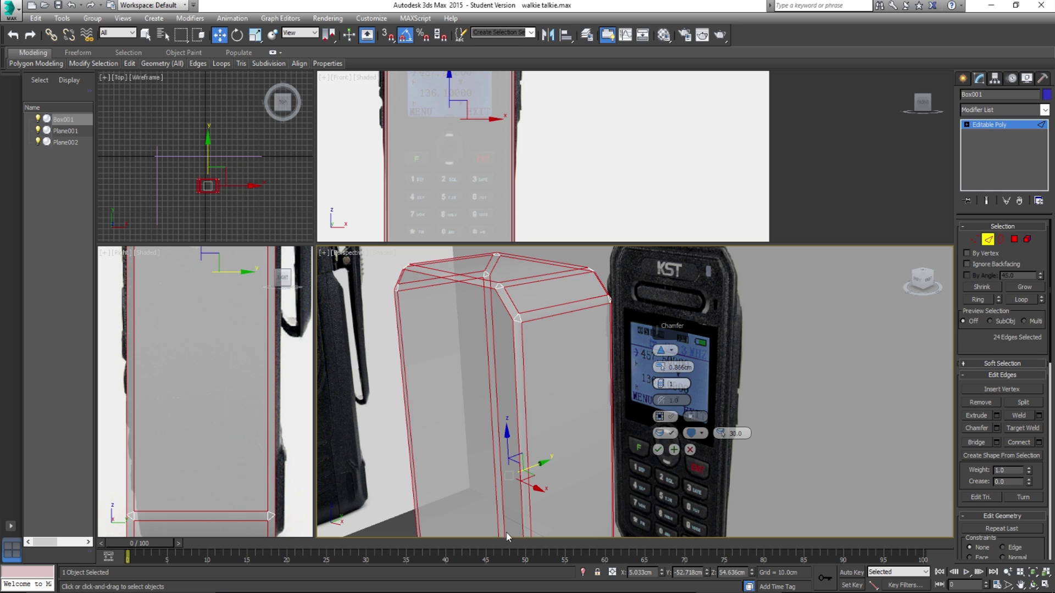
click(444, 586)
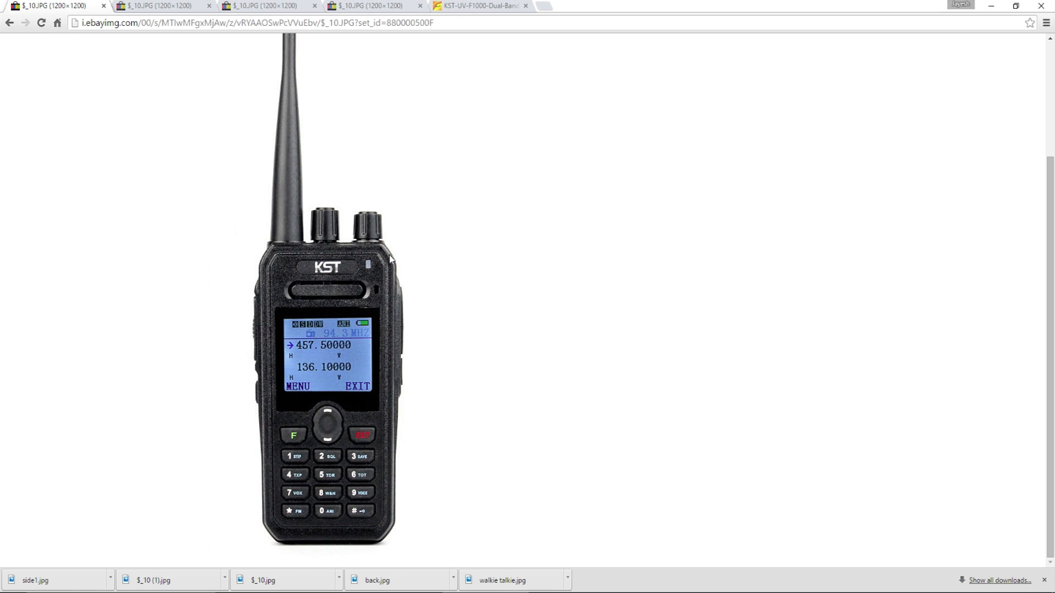
scroll(389, 255, up, 2)
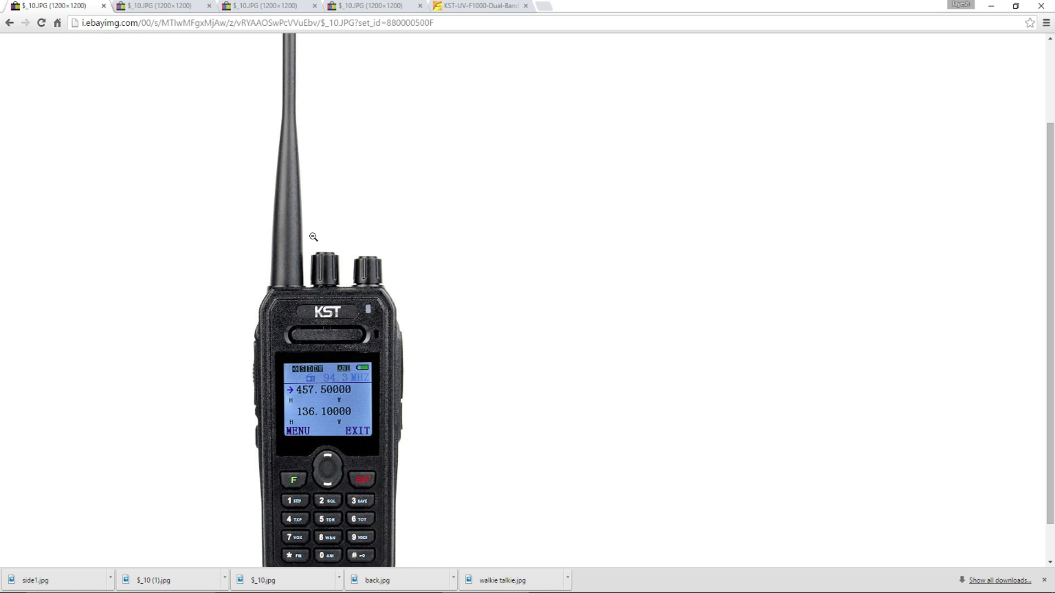
key(alt+Tab)
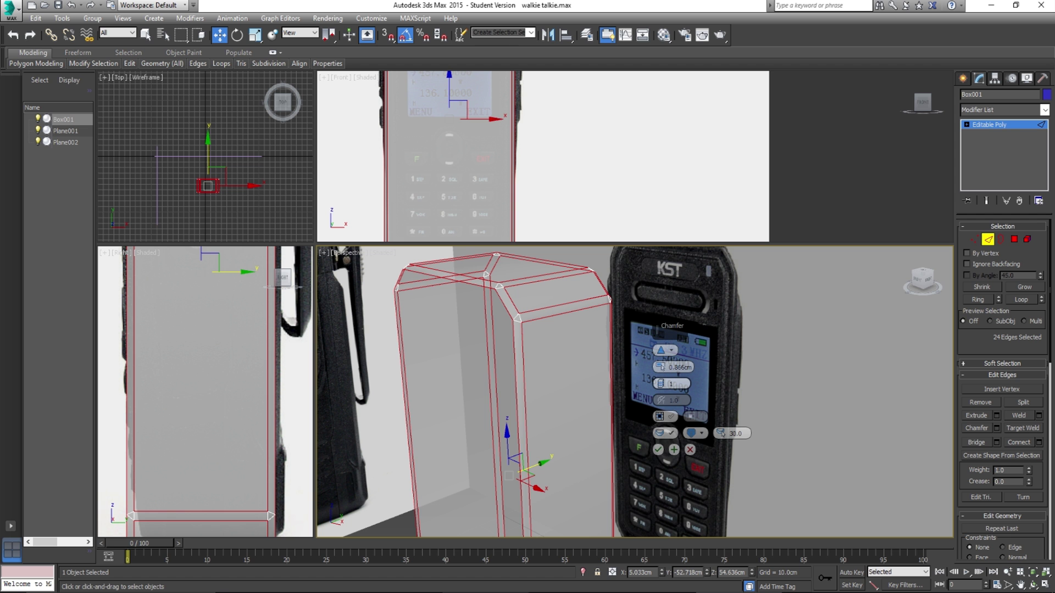
click(657, 450)
Leave edge editing, turn off the box's see-through display and show edged faces in the Perspective view to inspect the chamfered body.
alt+middle_drag(556, 386, 562, 338)
click(988, 239)
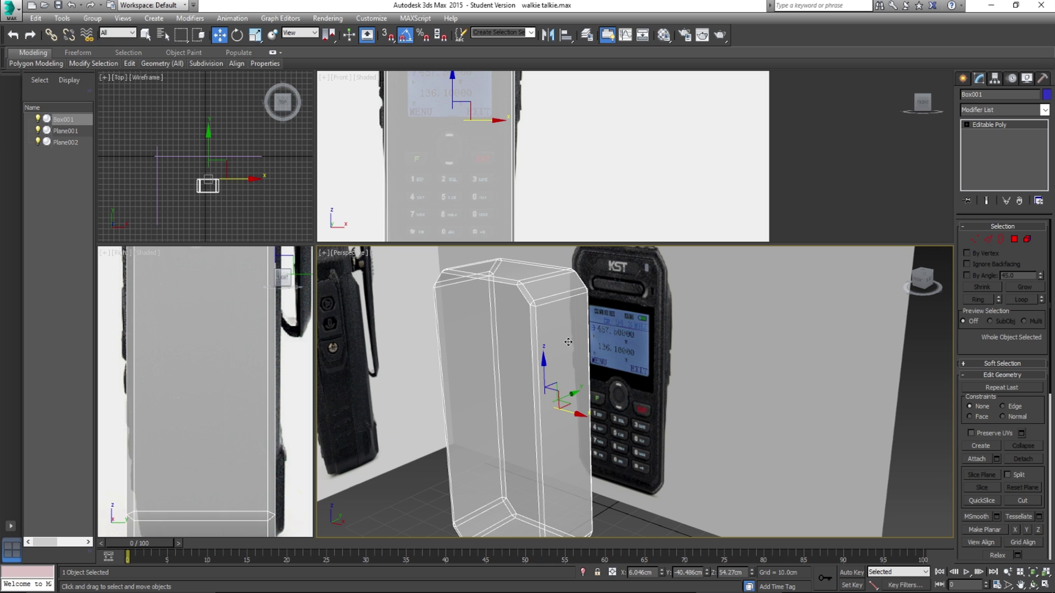
key(alt+x)
click(629, 516)
alt+middle_drag(554, 370, 492, 370)
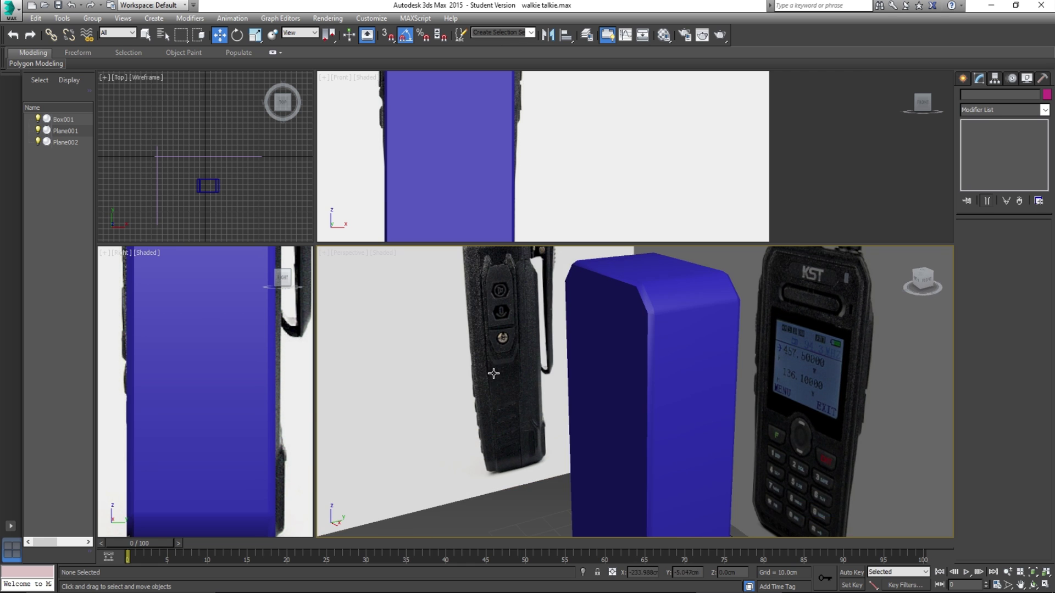
mouse_move(612, 368)
alt+middle_down()
mouse_move(636, 376)
mouse_move(662, 354)
mouse_move(611, 376)
alt+middle_up()
key(F4)
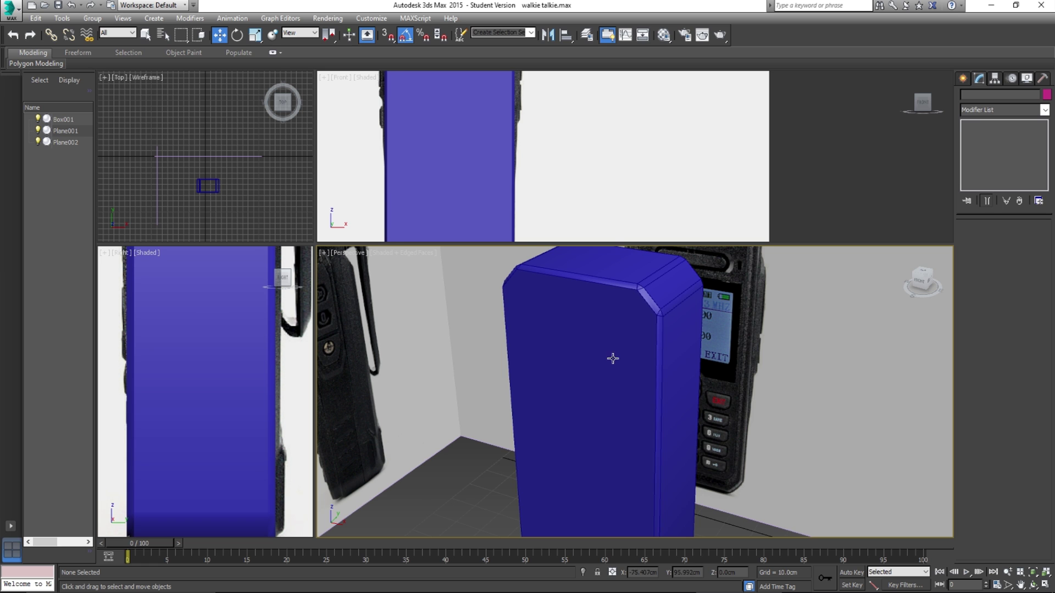
click(612, 358)
alt+middle_drag(604, 365, 548, 358)
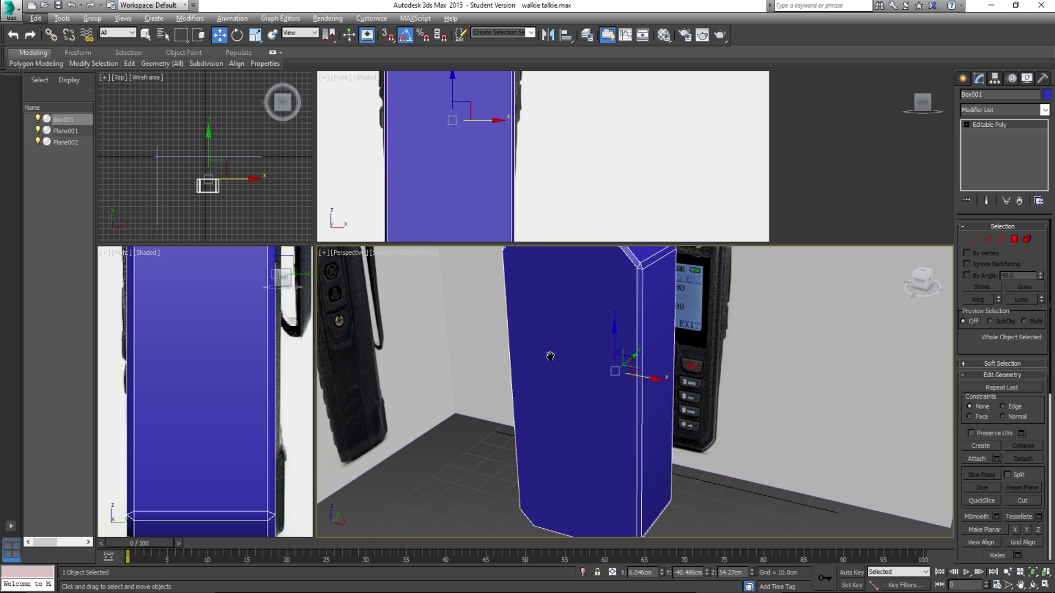
Examine the body's outline down to its bottom corners in the browser's front photo and return to 3ds Max.
scroll(551, 348, down, 4)
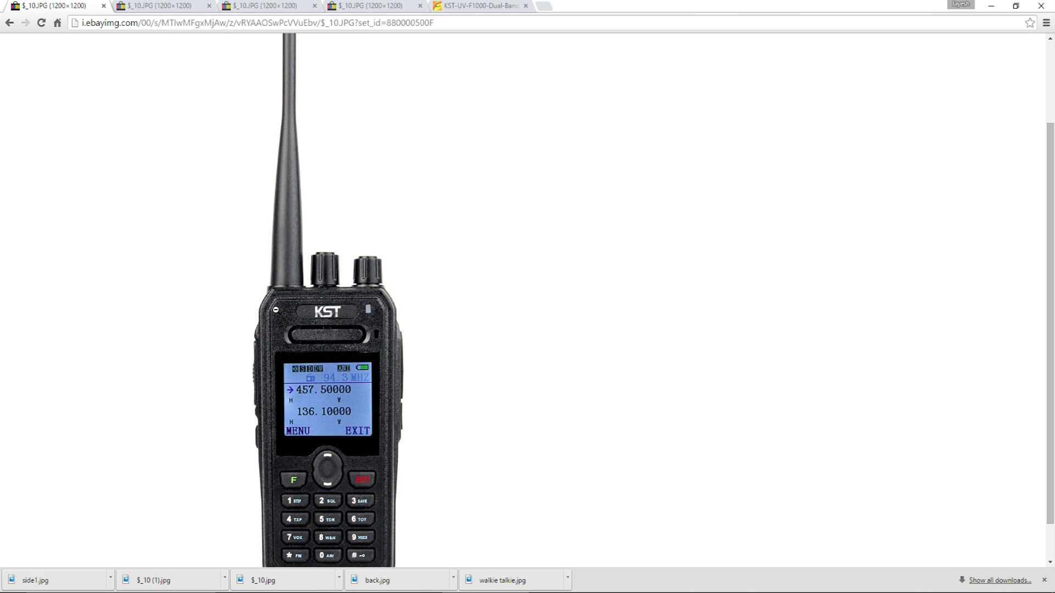
scroll(274, 439, down, 1)
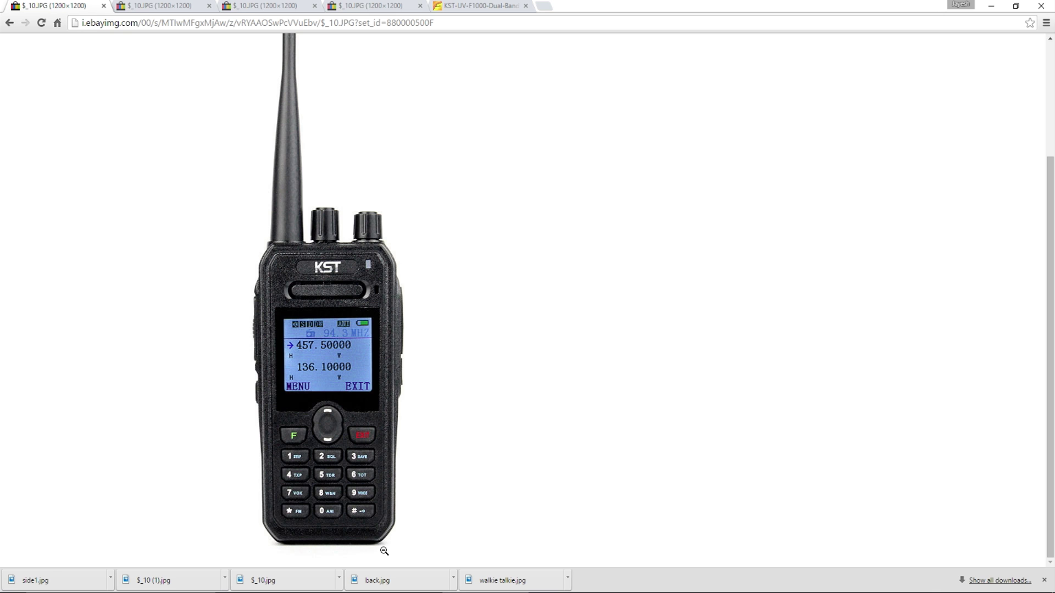
click(486, 592)
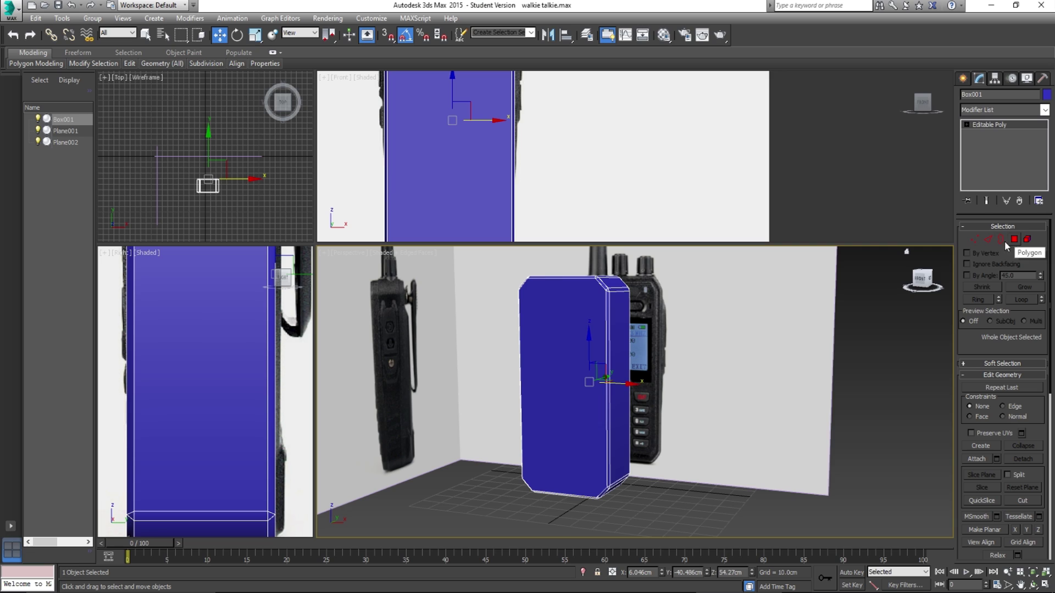
Select the box's large front polygon, make the box see-through and enlarge the Front viewport to show the whole body.
click(1014, 240)
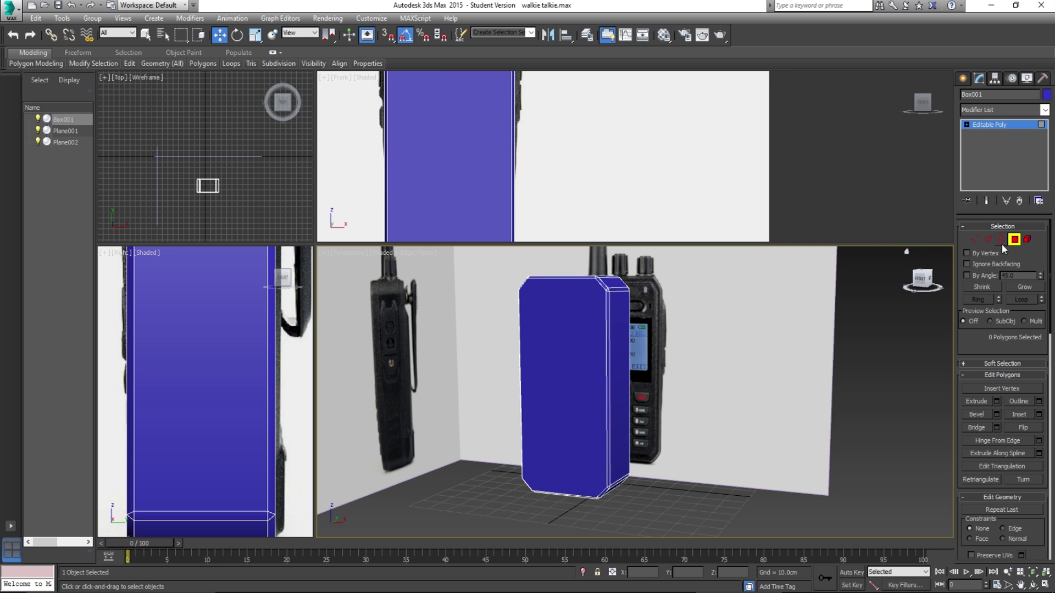
click(598, 365)
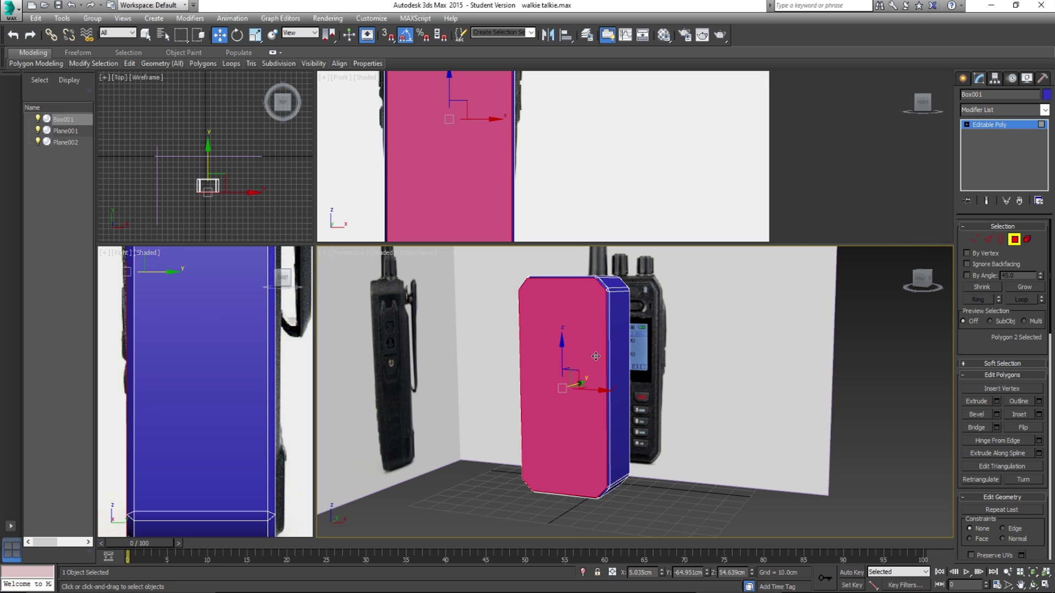
right_click(612, 214)
key(alt+x)
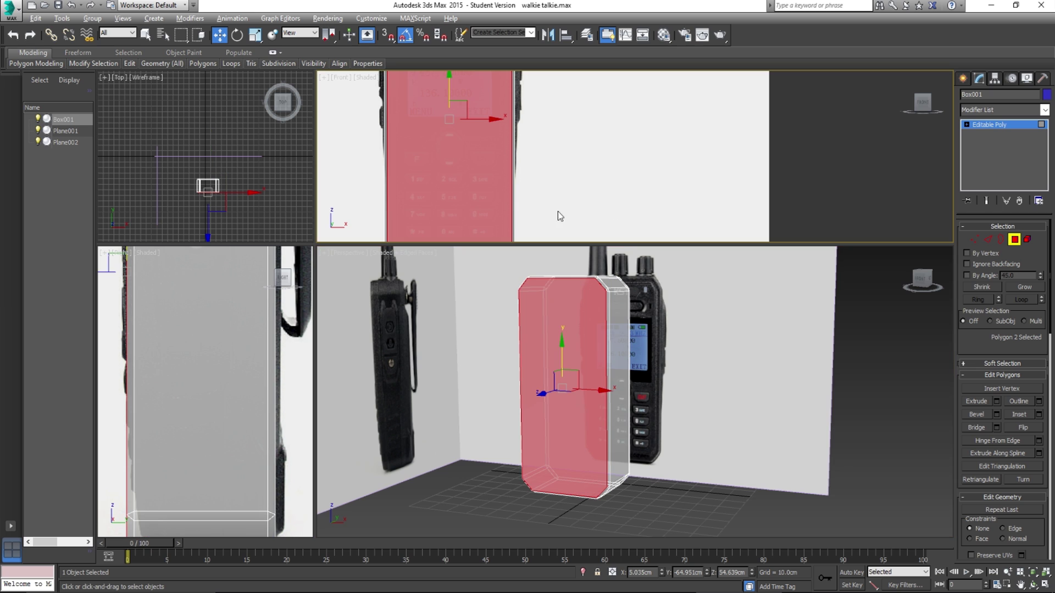
drag(313, 244, 298, 457)
click(533, 259)
click(473, 260)
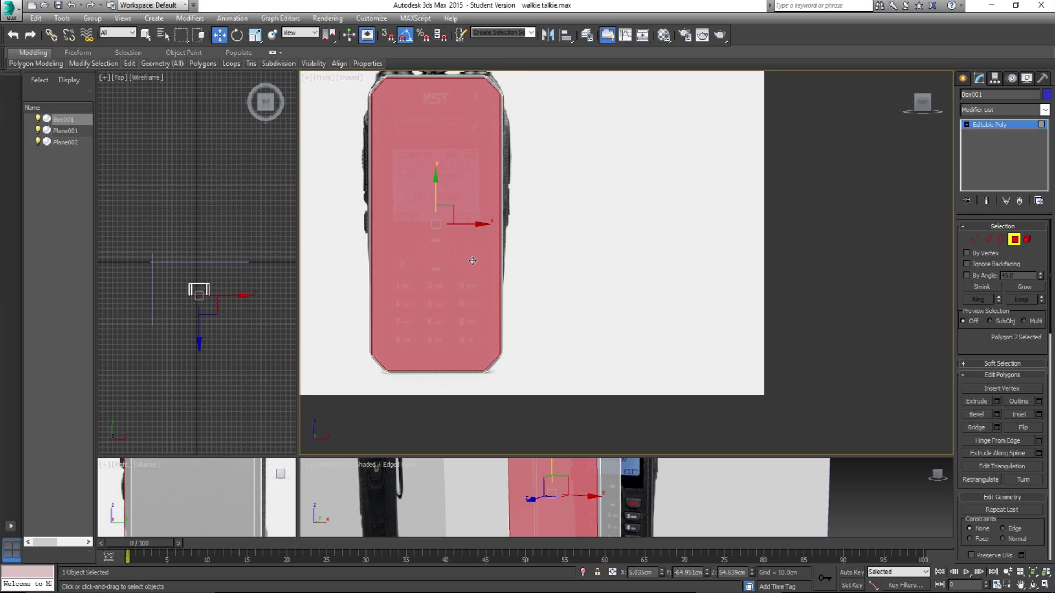
Inset the front polygon by 1.337 cm and compare it with the body's upper corner in the reference.
click(1038, 414)
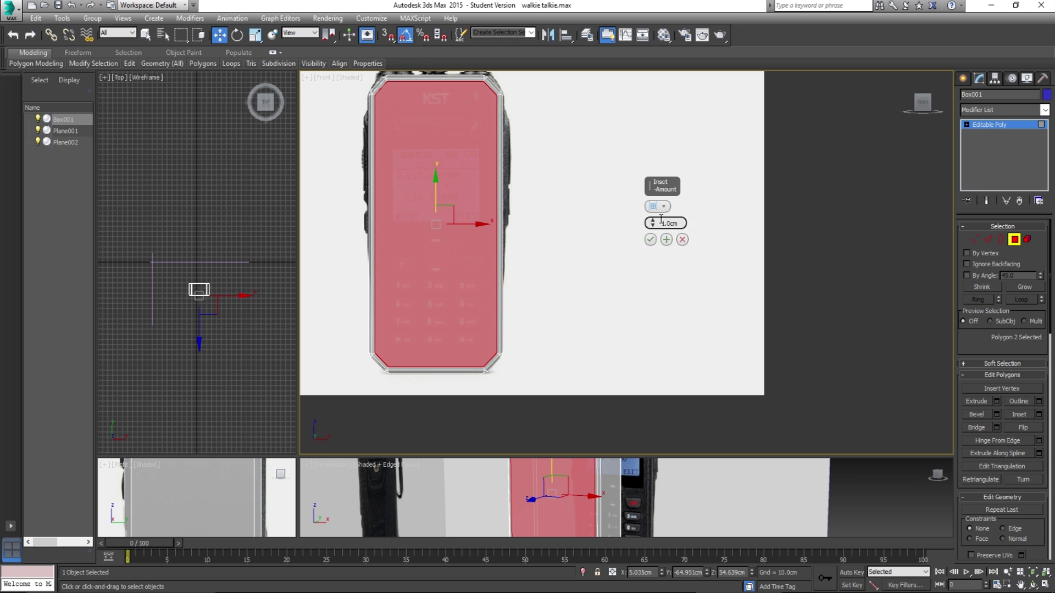
drag(652, 222, 659, 217)
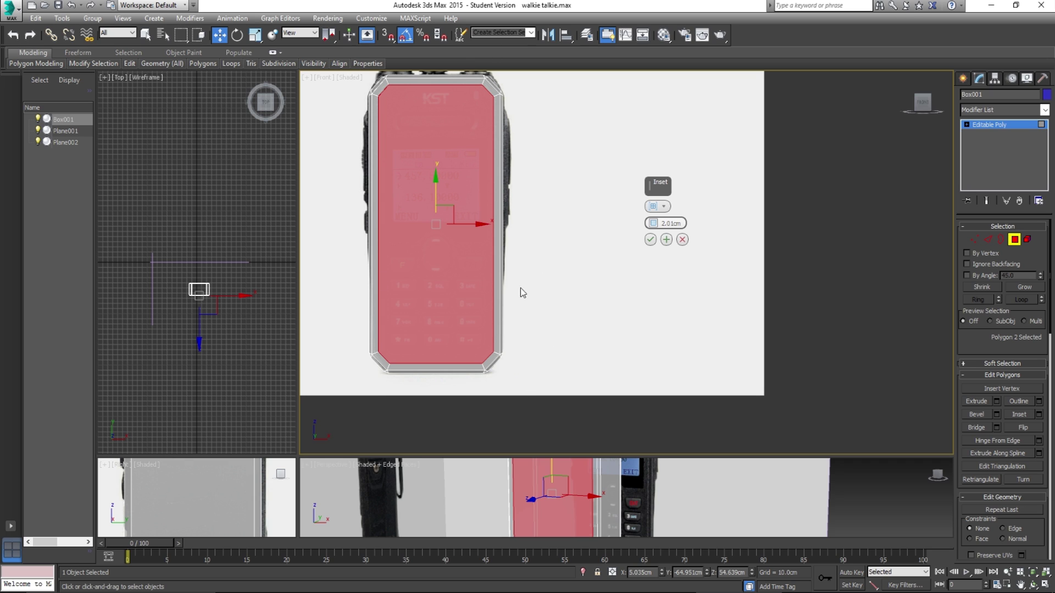
drag(654, 224, 670, 221)
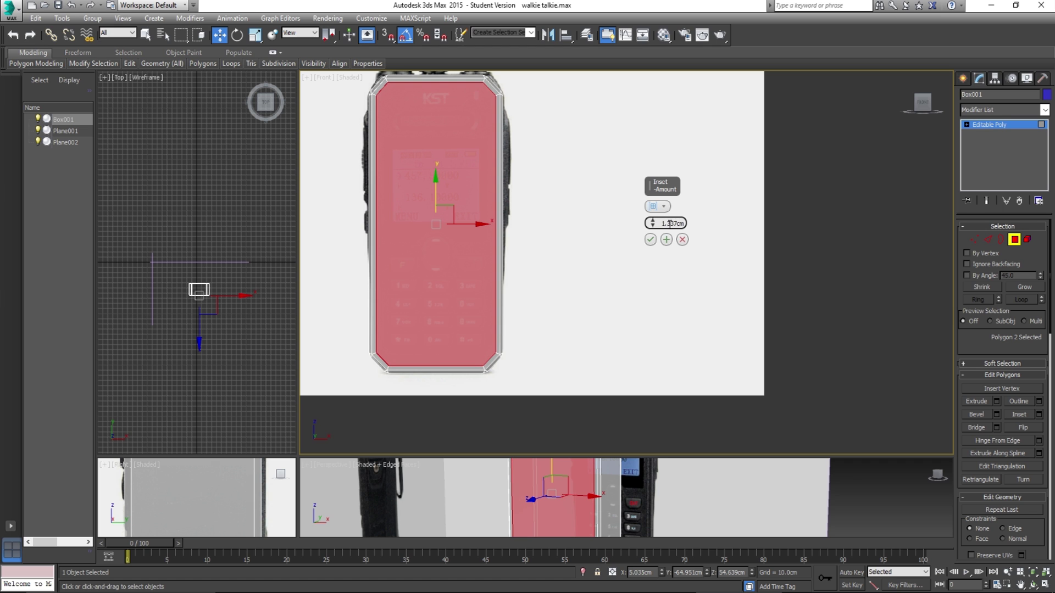
middle_drag(522, 142, 518, 262)
scroll(519, 262, up, 4)
scroll(474, 301, up, 3)
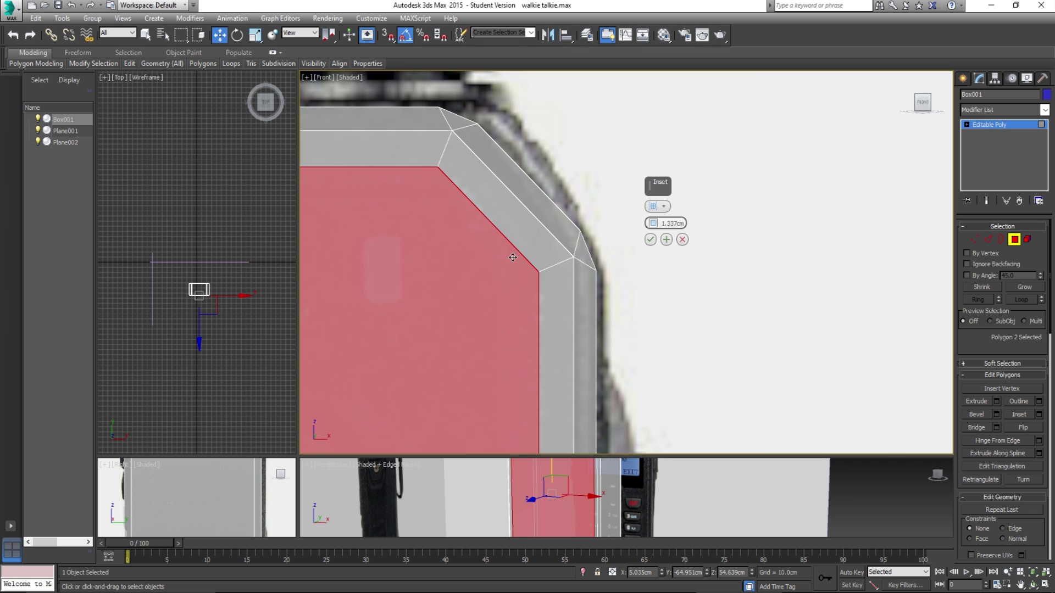
Adjust the front polygon's inset to just over 1.2 cm, checking the body's lower corners in the Front view, and accept it.
right_click(652, 223)
drag(663, 249, 639, 129)
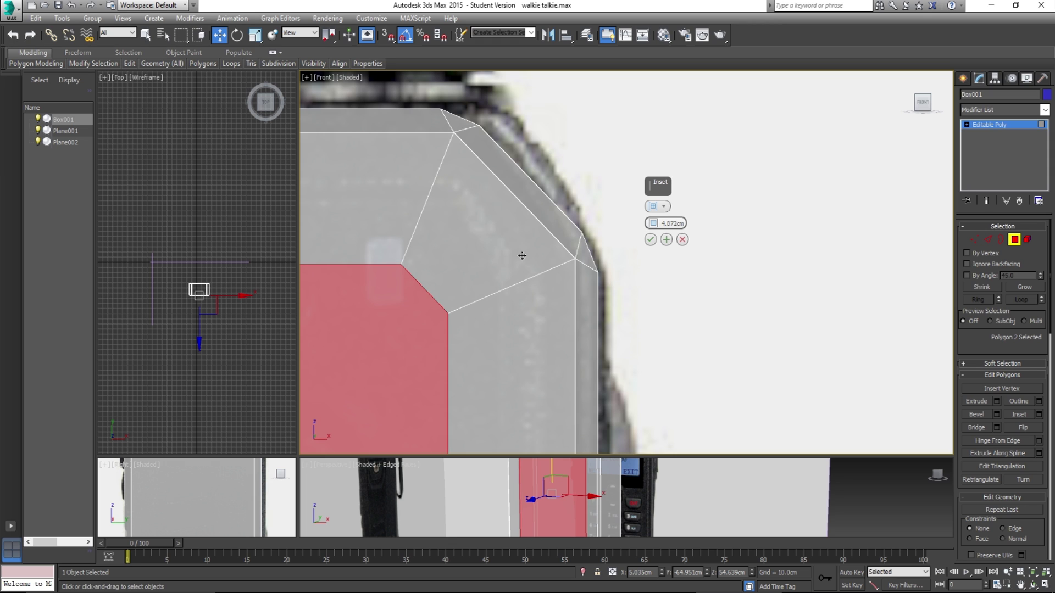
middle_drag(524, 294, 503, 211)
scroll(502, 212, down, 2)
drag(653, 223, 677, 292)
scroll(532, 314, down, 3)
middle_drag(533, 314, 591, 77)
middle_drag(524, 282, 514, 261)
scroll(459, 329, up, 5)
middle_drag(586, 264, 554, 284)
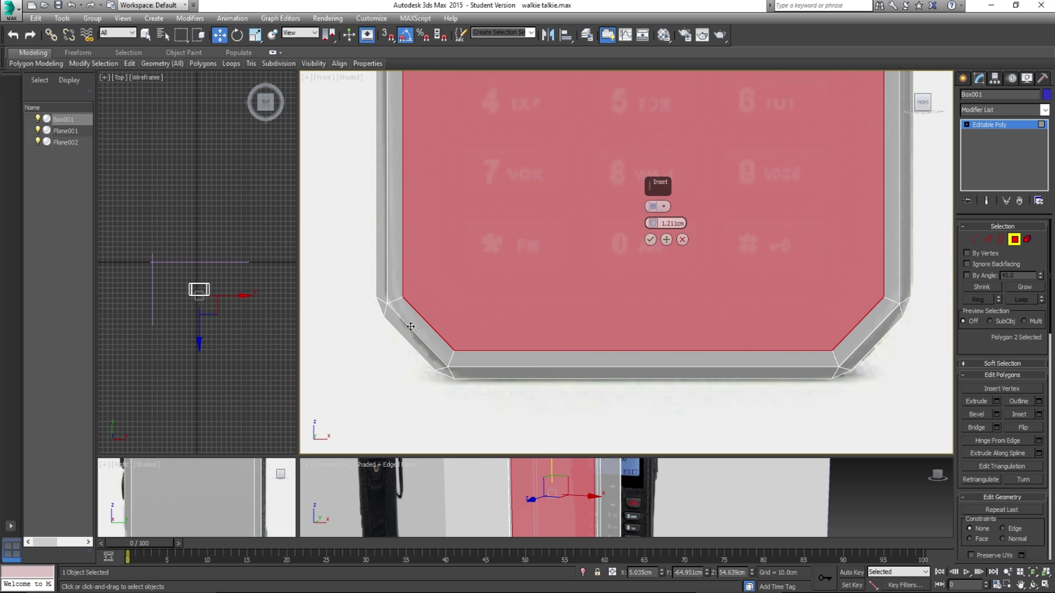
drag(653, 221, 654, 220)
click(650, 239)
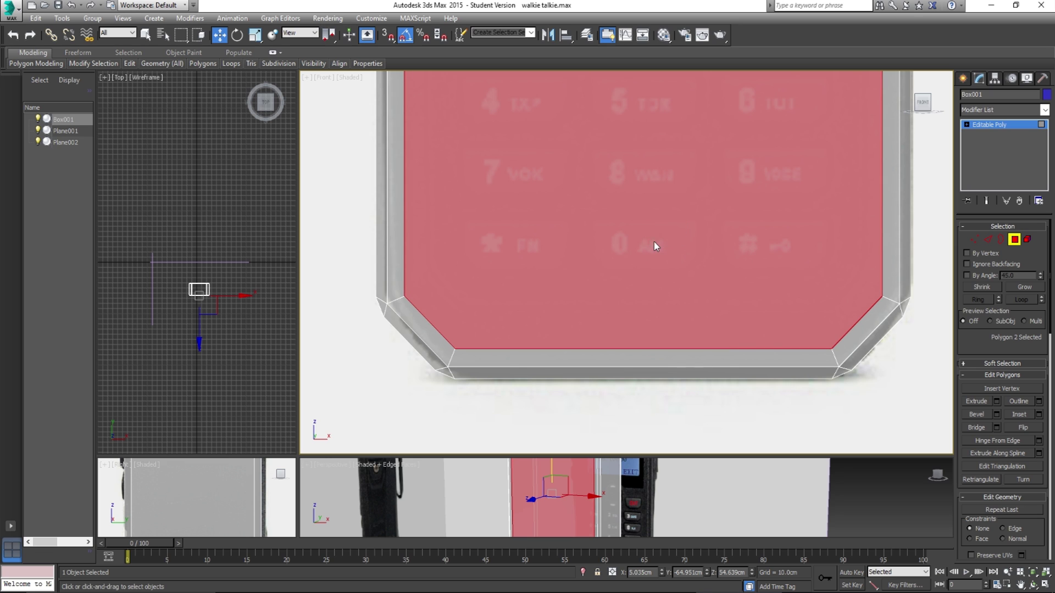
Resize the viewports to enlarge the Perspective view and reselect the inset front polygon.
click(474, 424)
drag(299, 454, 263, 186)
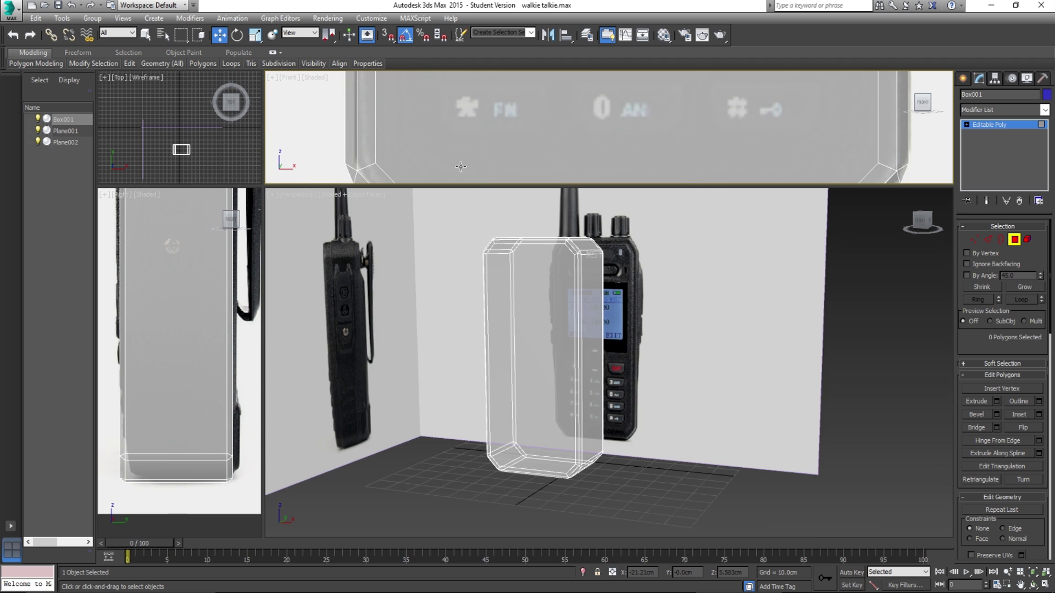
middle_drag(509, 335, 540, 333)
scroll(541, 330, up, 4)
alt+middle_drag(561, 278, 495, 297)
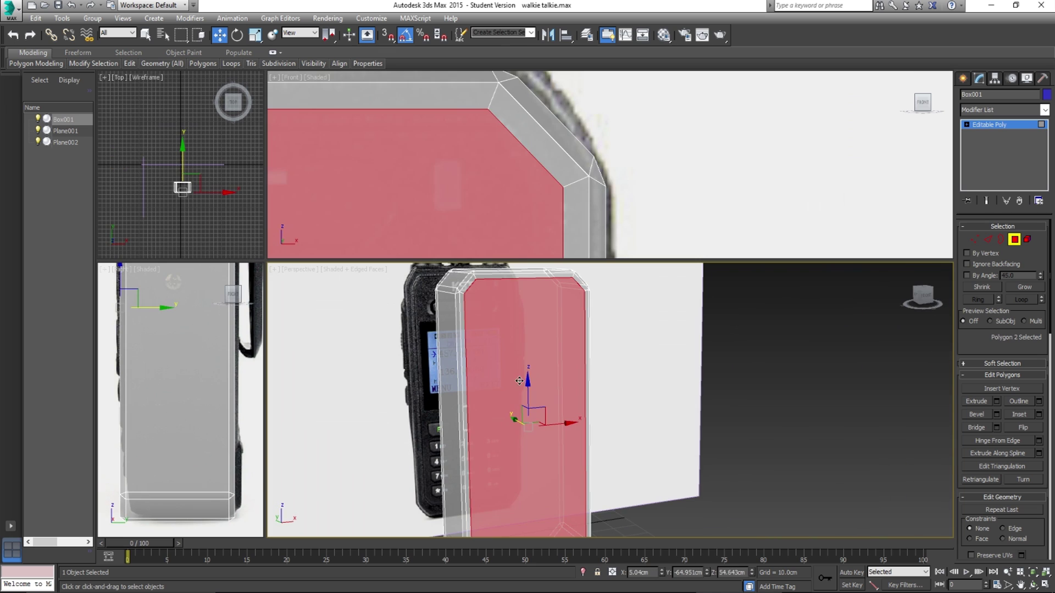
key(alt+x)
click(524, 362)
mouse_move(524, 362)
alt+middle_down()
mouse_move(544, 396)
mouse_move(509, 352)
alt+middle_up()
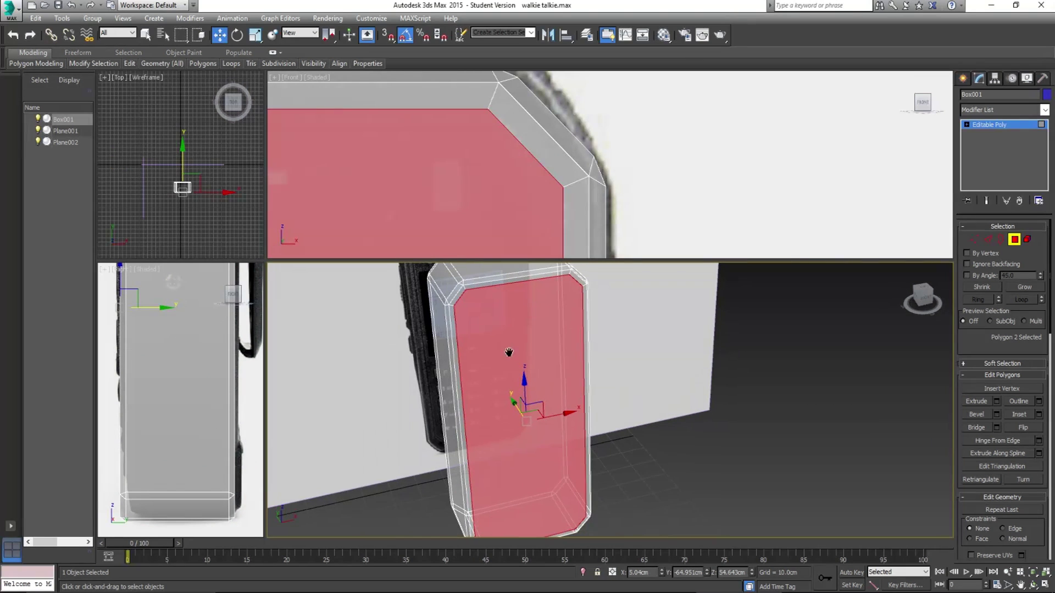
Bevel the inset front polygon with a height of 0.566 cm and an outline of -1.0 cm.
click(997, 414)
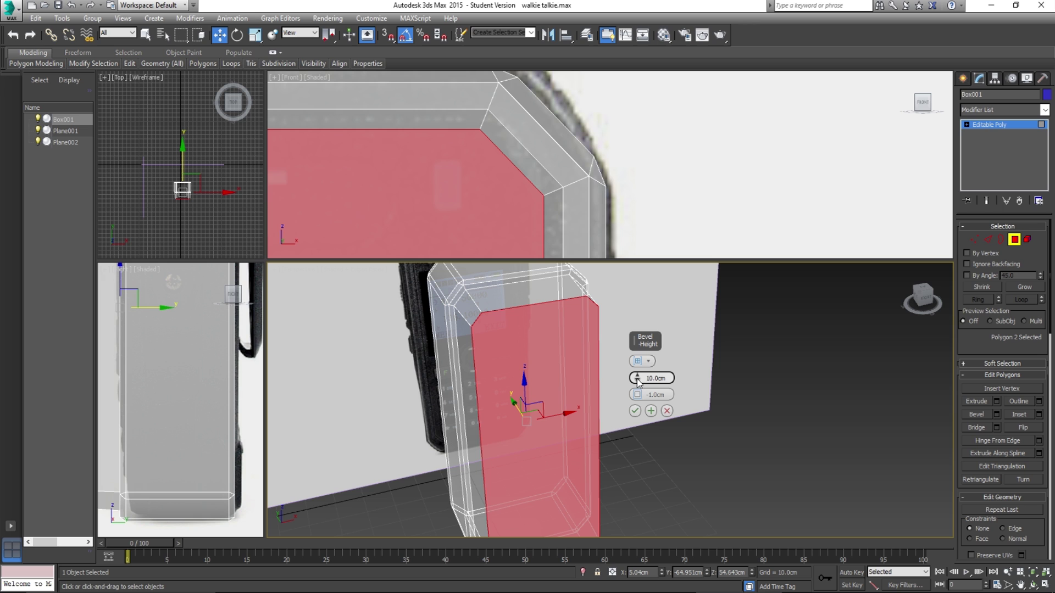
drag(637, 379, 647, 412)
middle_drag(137, 388, 154, 351)
scroll(154, 350, up, 2)
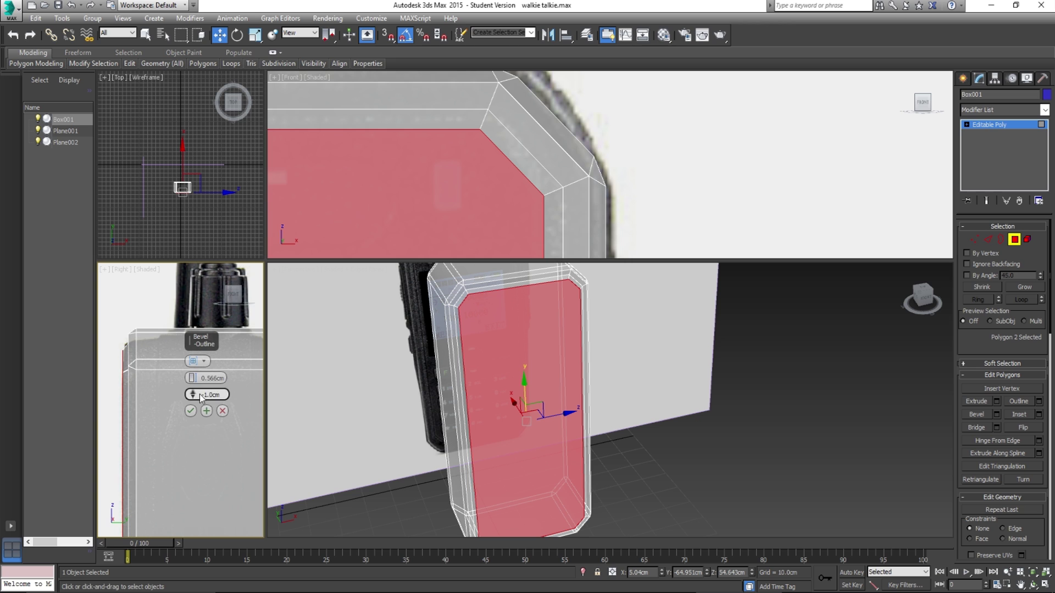
Reduce the front polygon's bevel height to 0.483 cm, comparing the front edge with the side reference in the Right view.
drag(193, 378, 195, 379)
middle_drag(129, 393, 146, 339)
drag(192, 376, 192, 375)
mouse_move(159, 421)
middle_down()
mouse_move(176, 490)
mouse_move(169, 357)
mouse_move(139, 426)
middle_up()
scroll(142, 390, up, 3)
mouse_move(138, 360)
middle_down()
mouse_move(137, 410)
mouse_move(149, 371)
middle_up()
scroll(140, 411, down, 3)
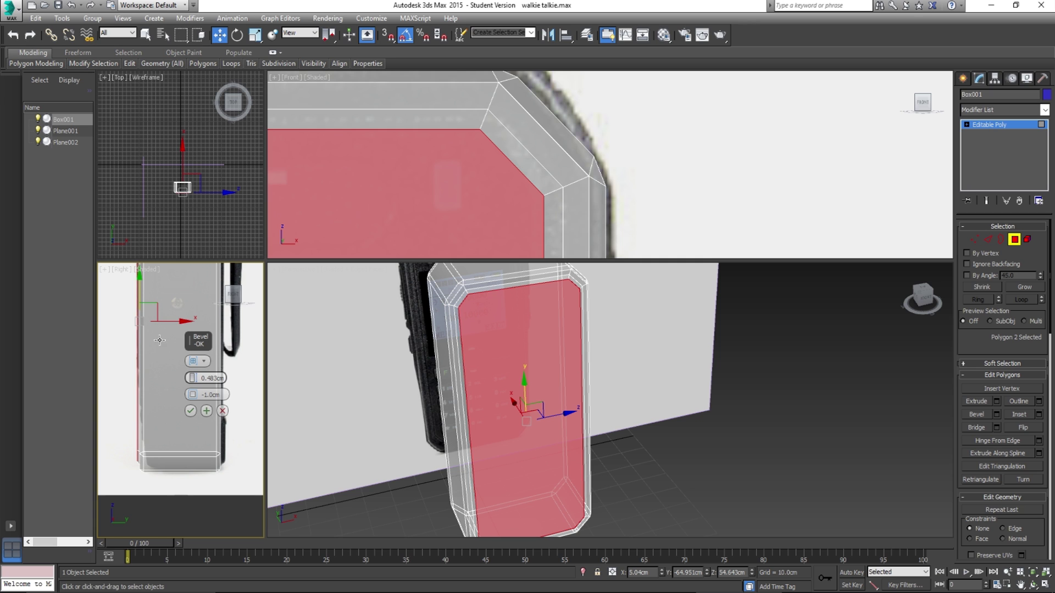
Set the bevel outline to -0.601 cm, check the front edge against the side reference, and accept the bevel.
middle_drag(159, 341, 165, 474)
middle_drag(489, 397, 479, 399)
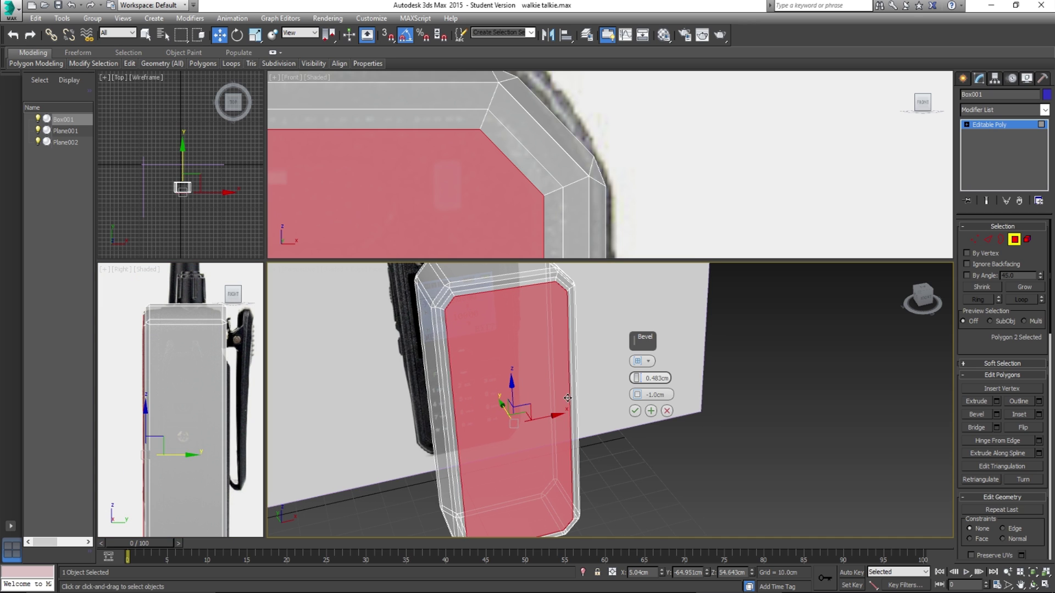
middle_drag(563, 342, 544, 346)
scroll(468, 337, up, 3)
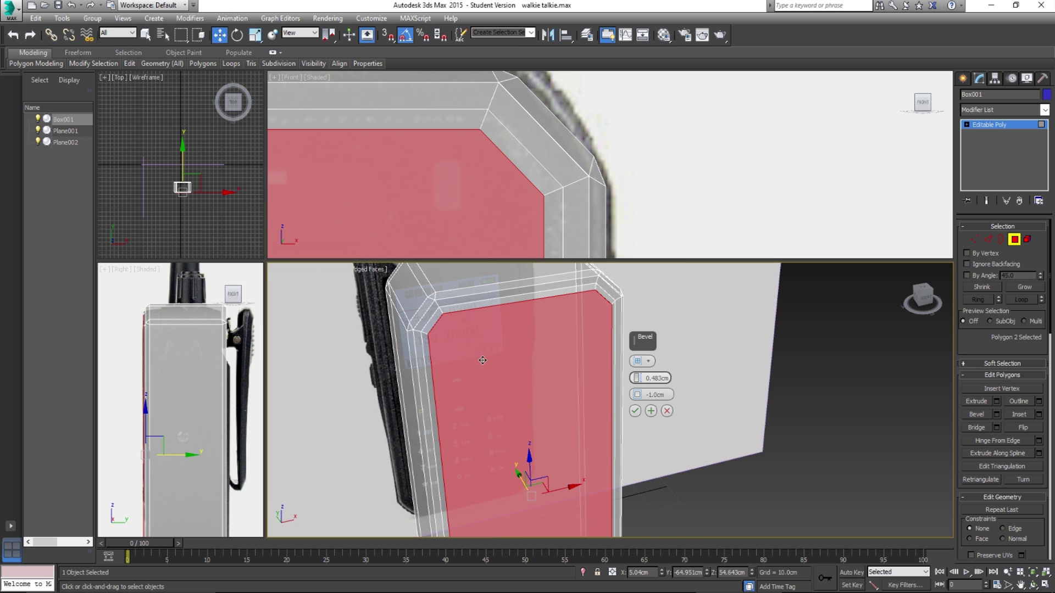
mouse_move(637, 397)
mouse_down()
mouse_move(643, 422)
mouse_move(647, 390)
mouse_up()
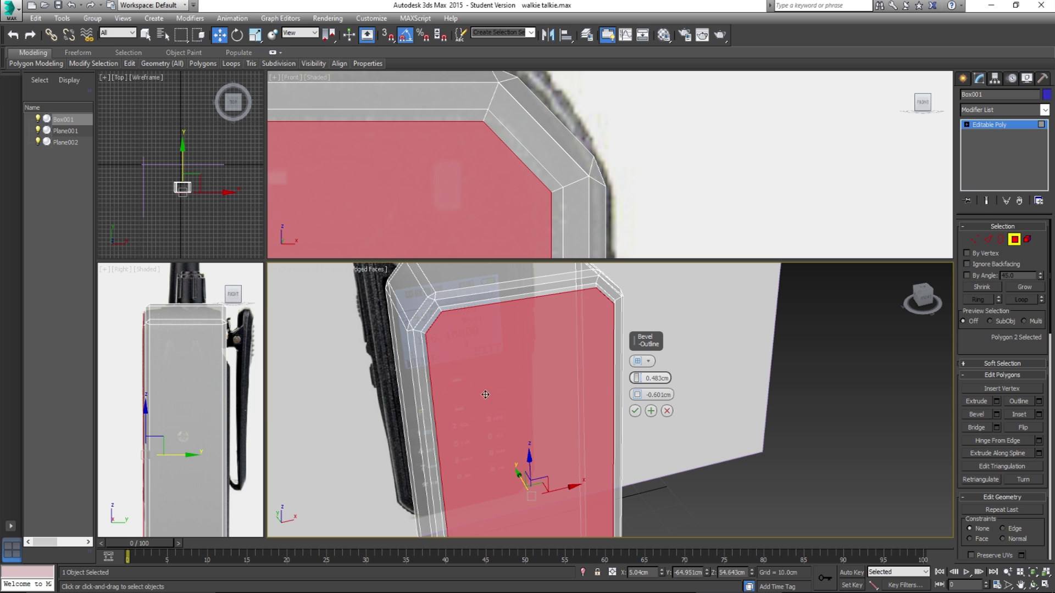
middle_click(177, 323)
scroll(178, 323, up, 4)
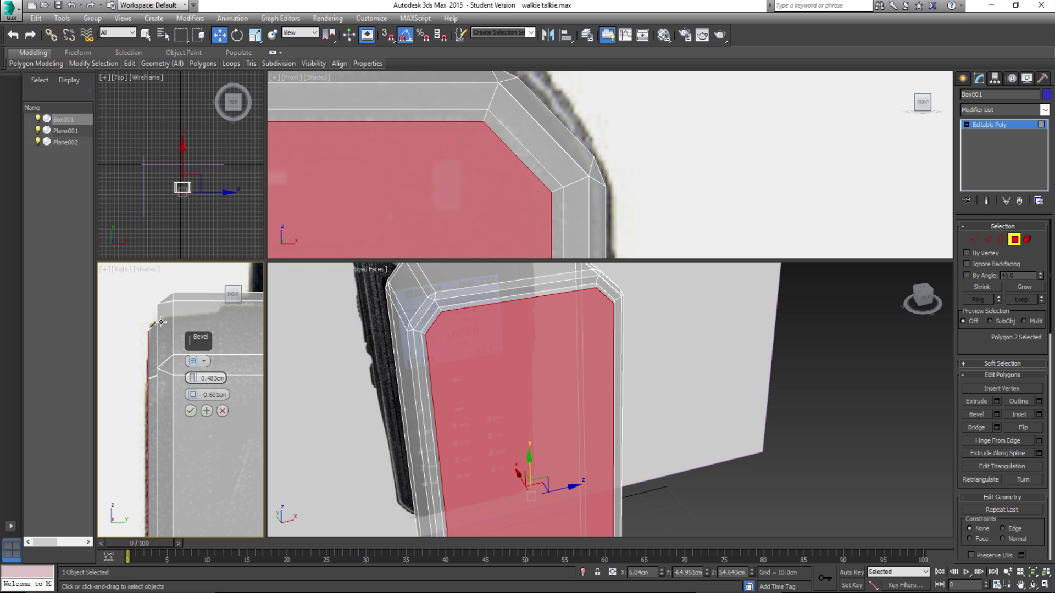
click(191, 411)
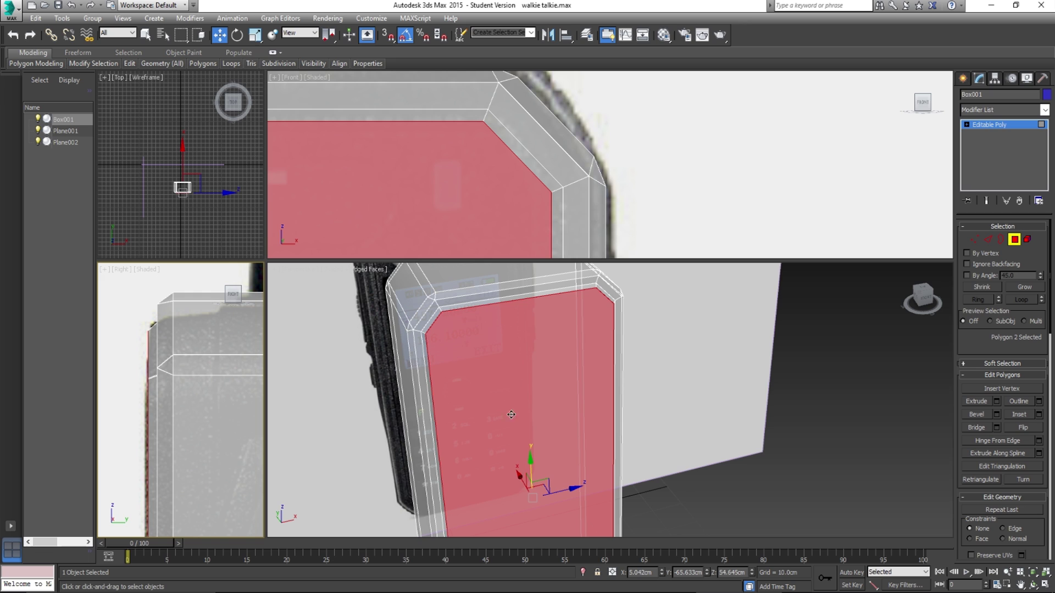
Undo the last bevel and reopen the Bevel settings on the front polygon, comparing the preview in the Front, Right and Perspective views.
middle_drag(511, 414, 509, 410)
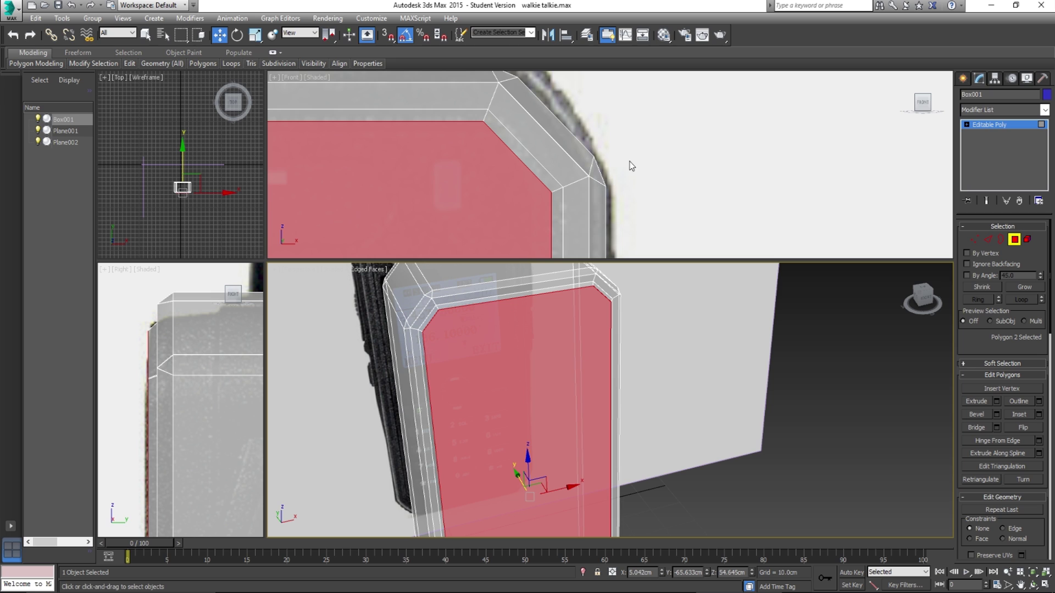
middle_click(644, 210)
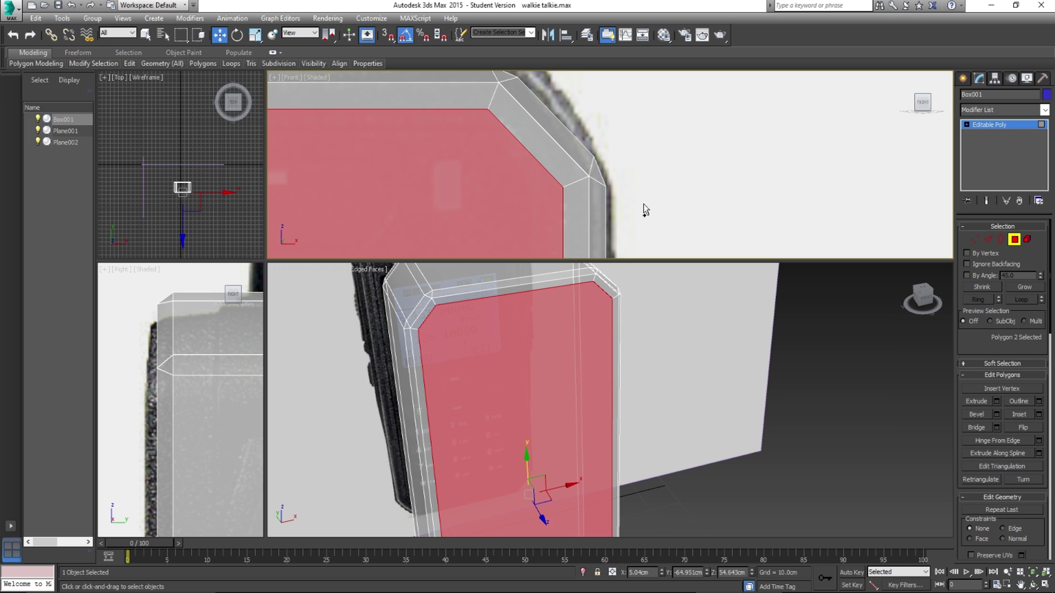
click(996, 414)
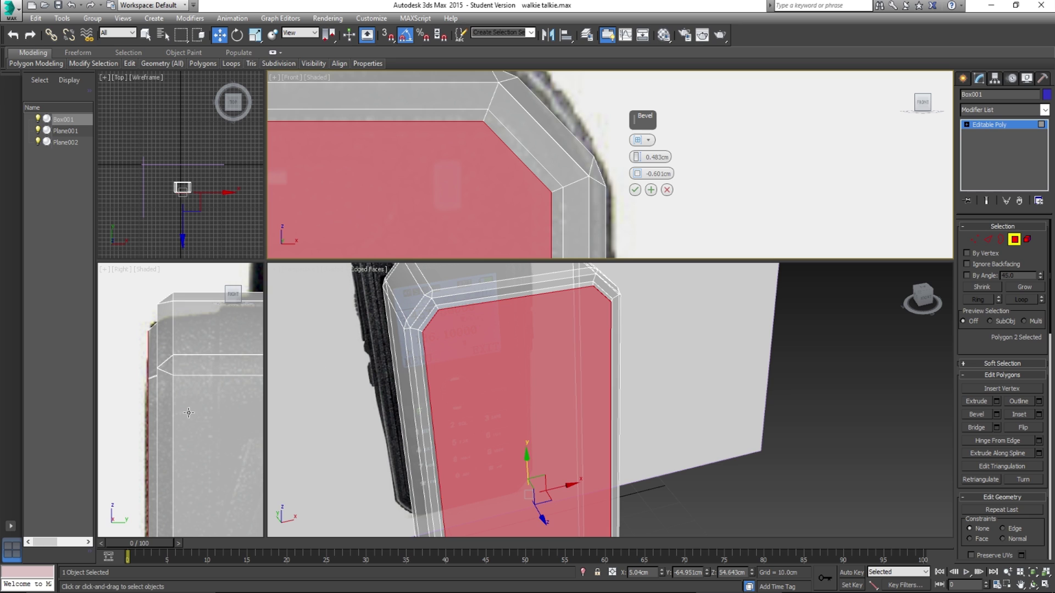
scroll(189, 413, down, 3)
middle_drag(188, 412, 160, 384)
middle_drag(168, 452, 146, 409)
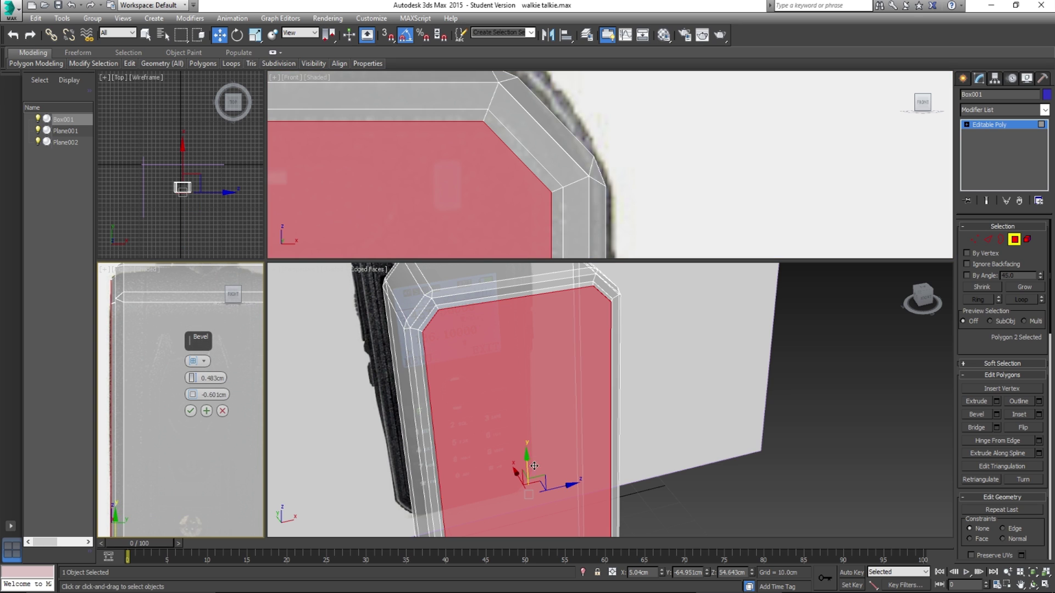
middle_click(497, 186)
middle_click(201, 376)
middle_click(434, 382)
middle_click(459, 199)
middle_click(212, 377)
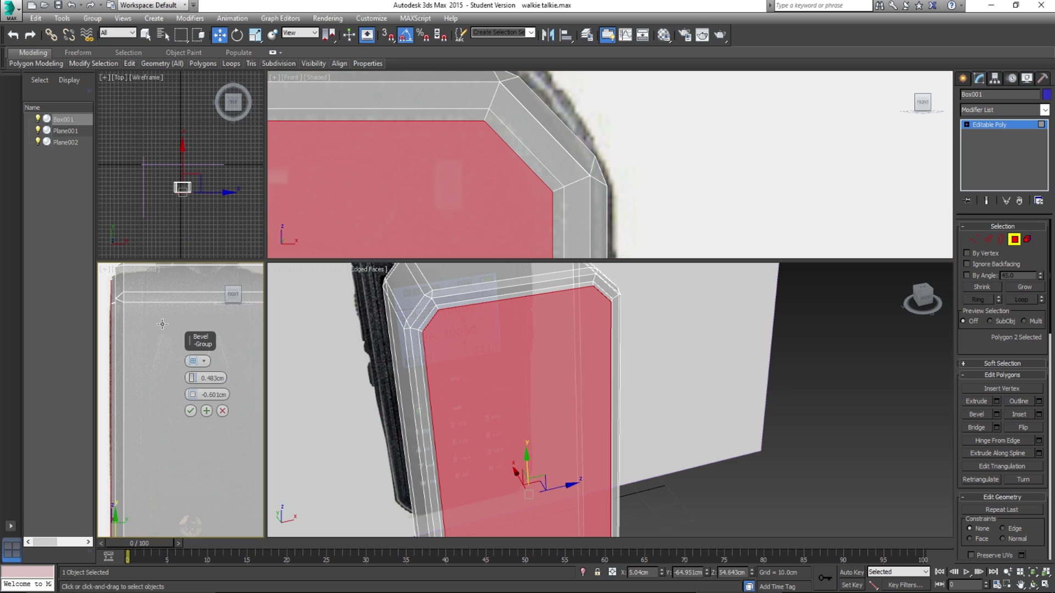
scroll(181, 351, down, 6)
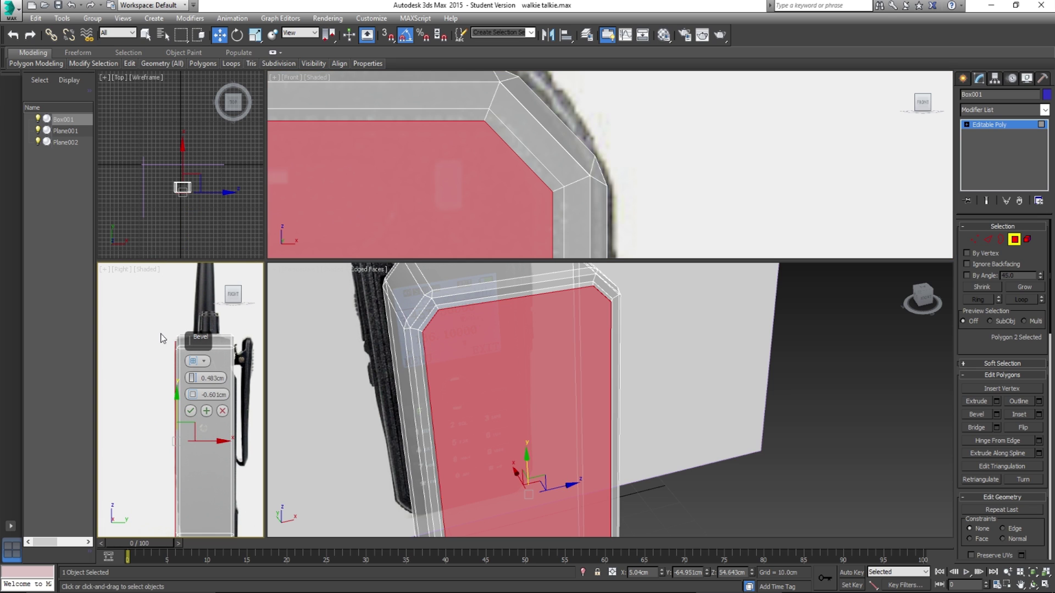
click(665, 195)
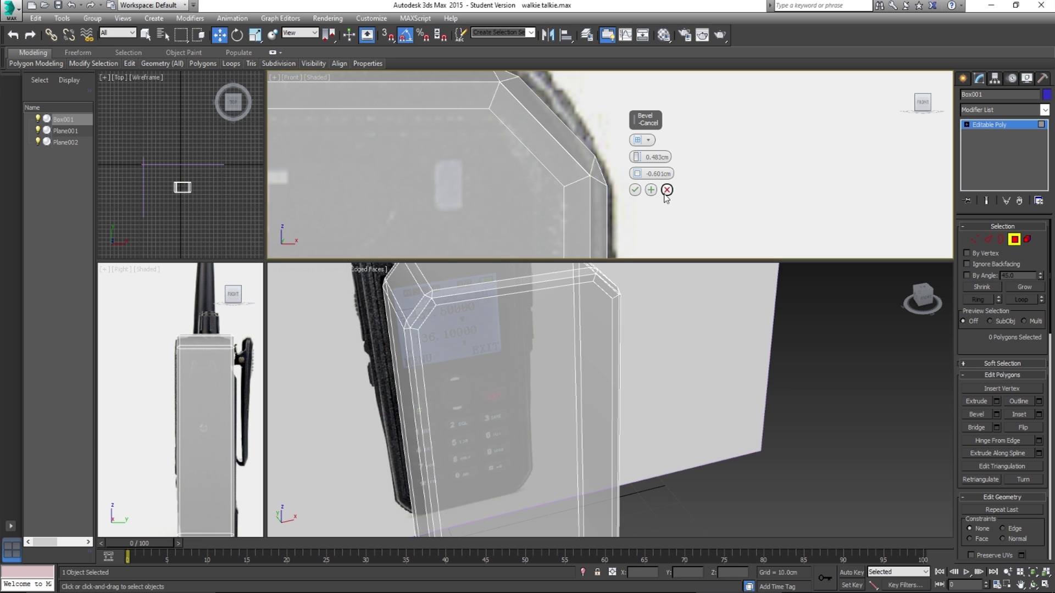
Reselect the front polygon and accept the bevel with a height of 0.483 cm and an outline of -0.601 cm.
click(420, 218)
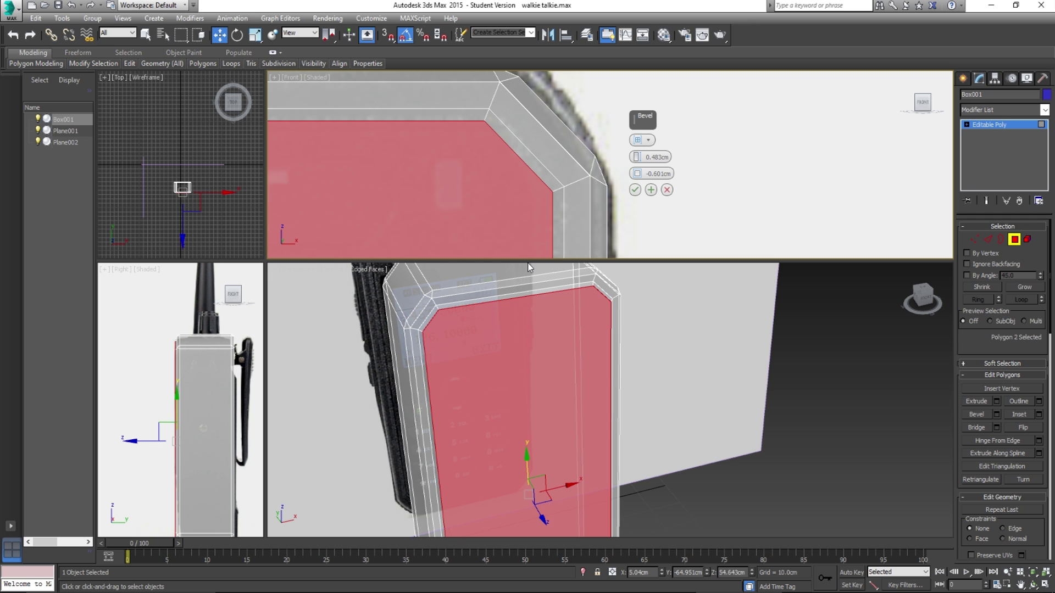
middle_click(699, 358)
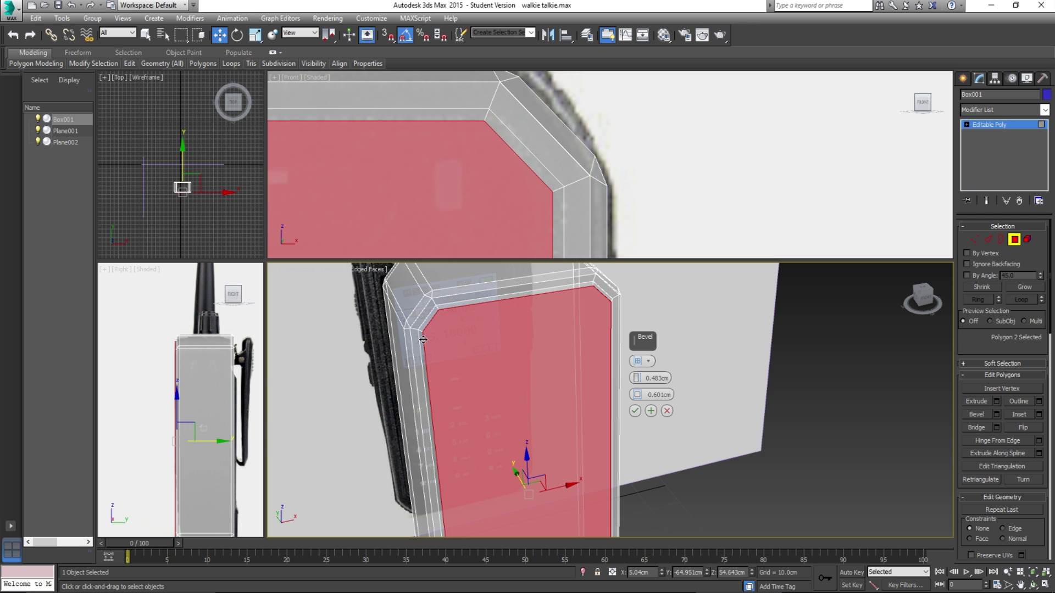
right_click(192, 362)
right_click(442, 206)
right_click(547, 370)
middle_click(182, 372)
middle_click(435, 206)
middle_click(515, 344)
click(635, 412)
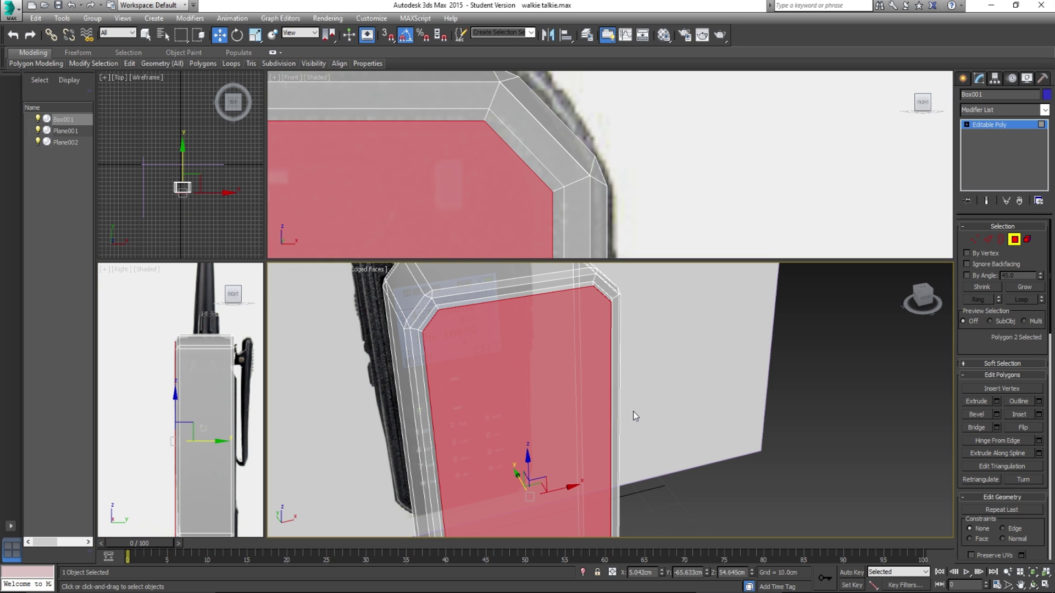
Turn off see-through display, leave polygon level and deselect the body to inspect its beveled shape in the Perspective view.
click(739, 509)
alt+middle_drag(557, 401, 558, 375)
key(alt+x)
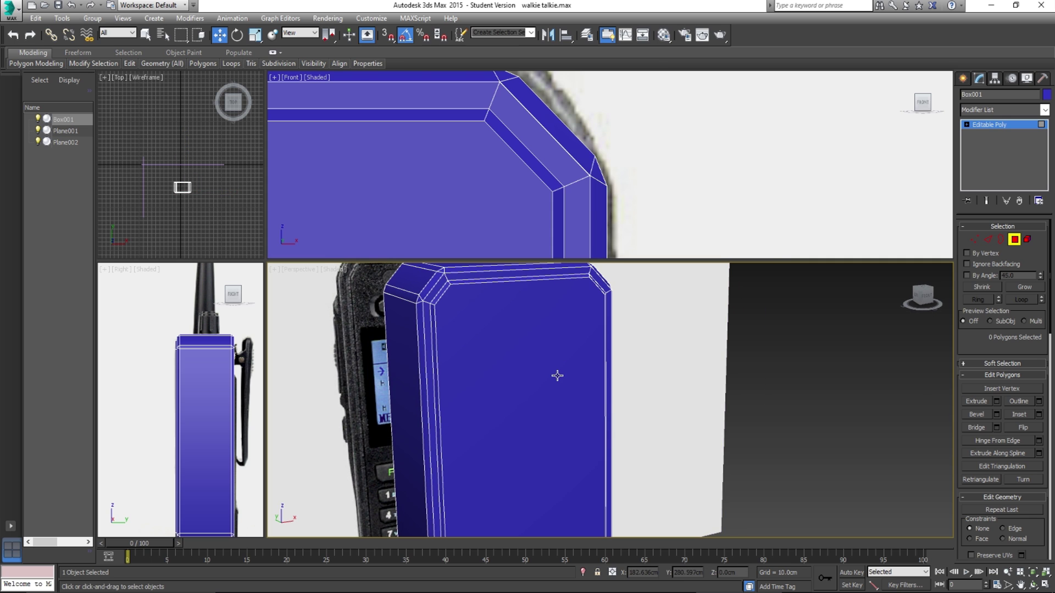
click(1013, 240)
click(807, 444)
alt+middle_drag(612, 353, 667, 356)
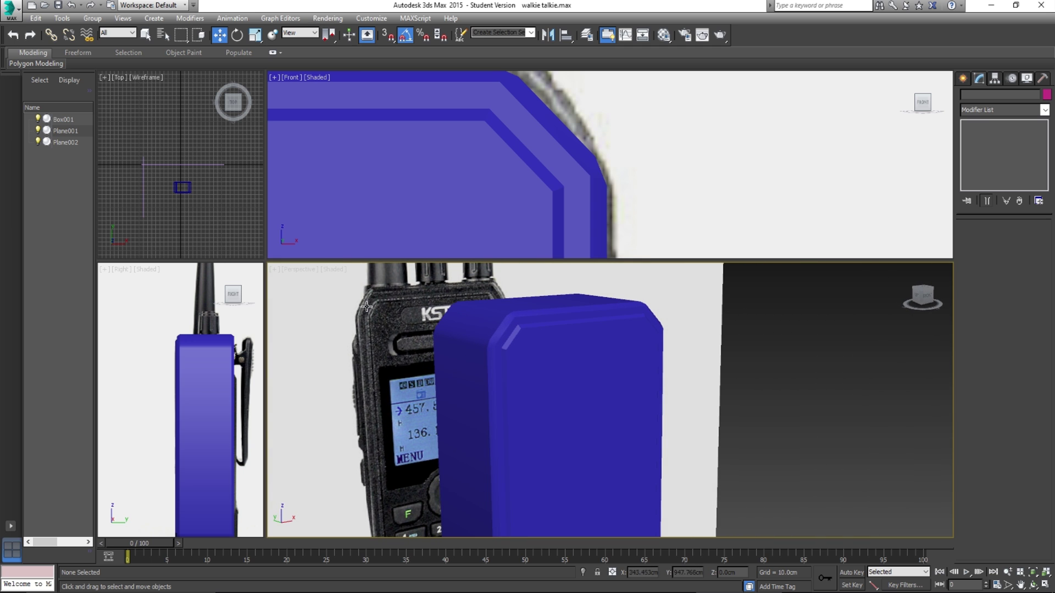
Reselect the body at polygon level, enlarge the Right view and compare the body with both reference planes.
click(552, 355)
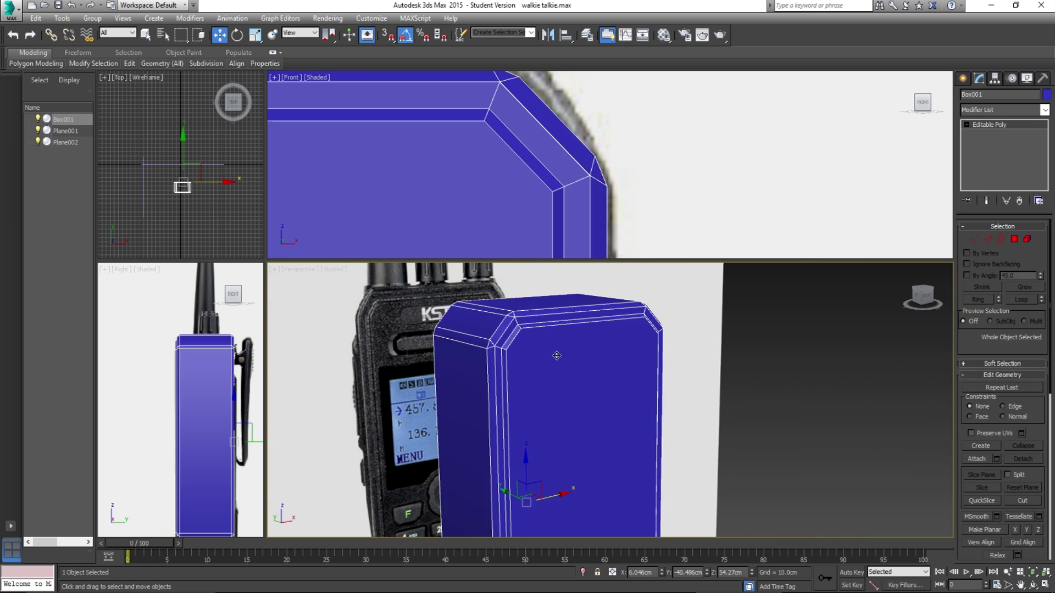
alt+middle_drag(602, 363, 605, 365)
click(1014, 239)
alt+middle_drag(511, 421, 509, 396)
drag(266, 260, 343, 184)
middle_drag(700, 406, 704, 381)
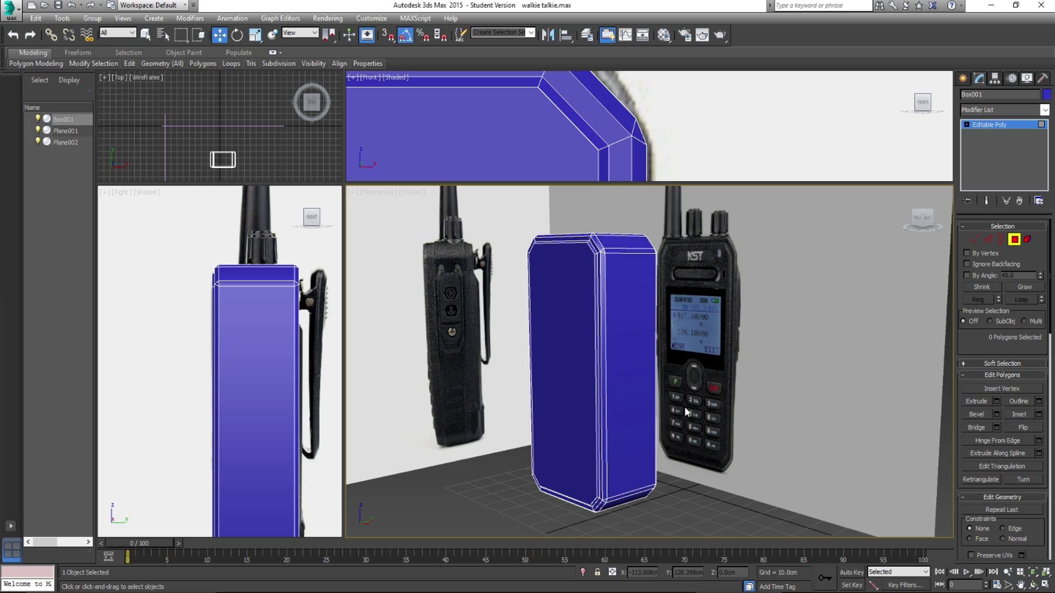
alt+middle_drag(446, 370, 449, 362)
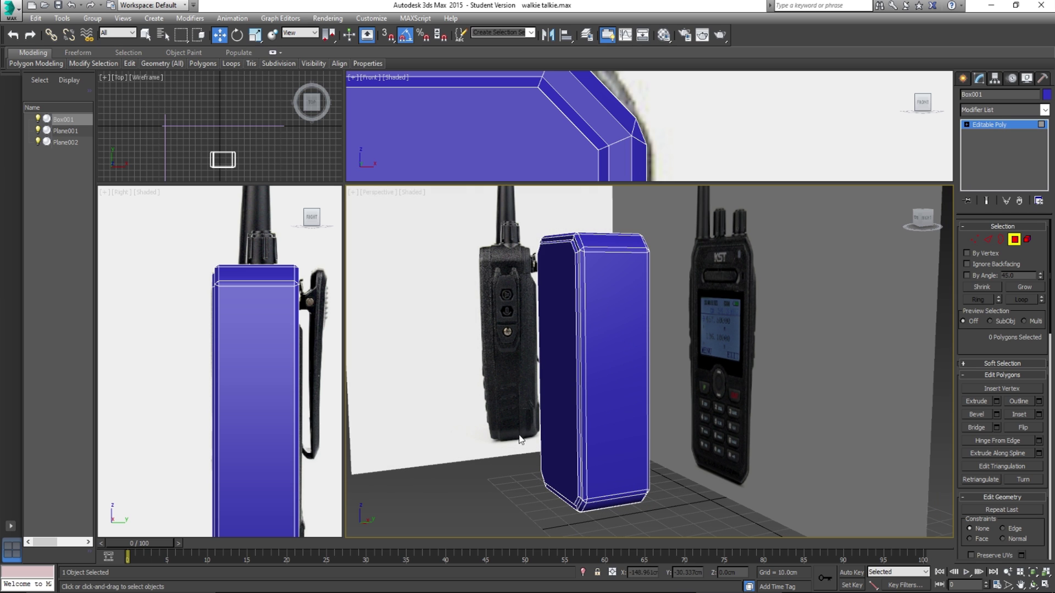
scroll(502, 436, down, 5)
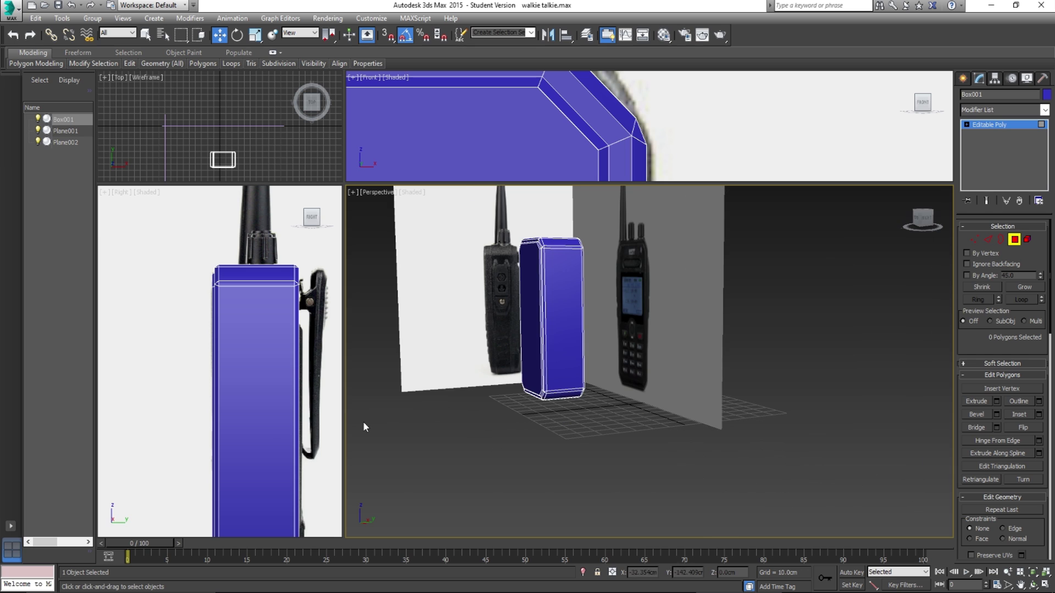
Switch the body to vertex level and turn on see-through display, with its lower end framed in the Right view.
middle_drag(257, 438, 276, 405)
click(974, 240)
key(alt+x)
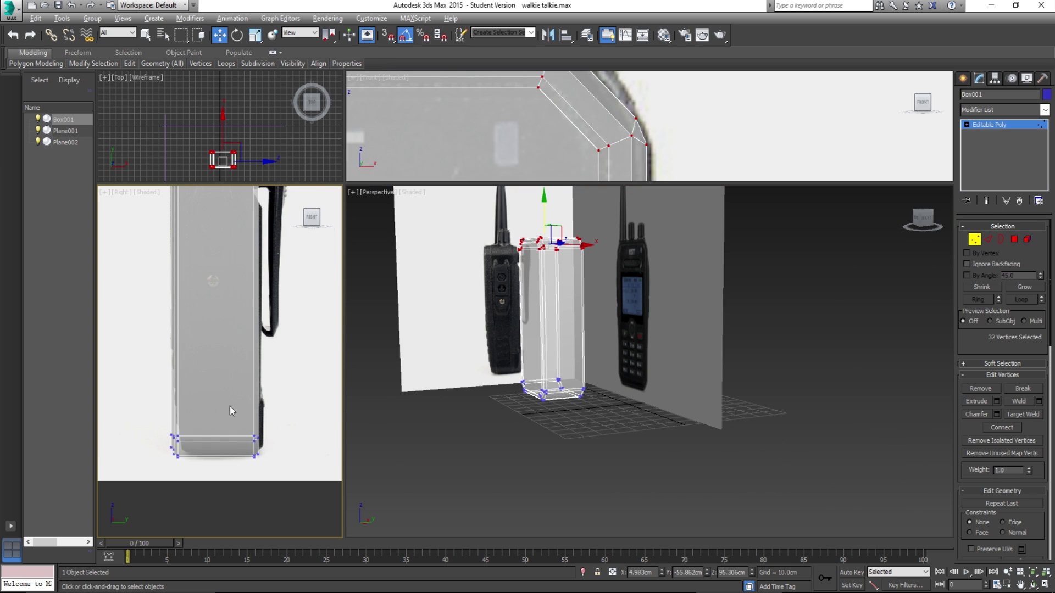
scroll(196, 426, up, 3)
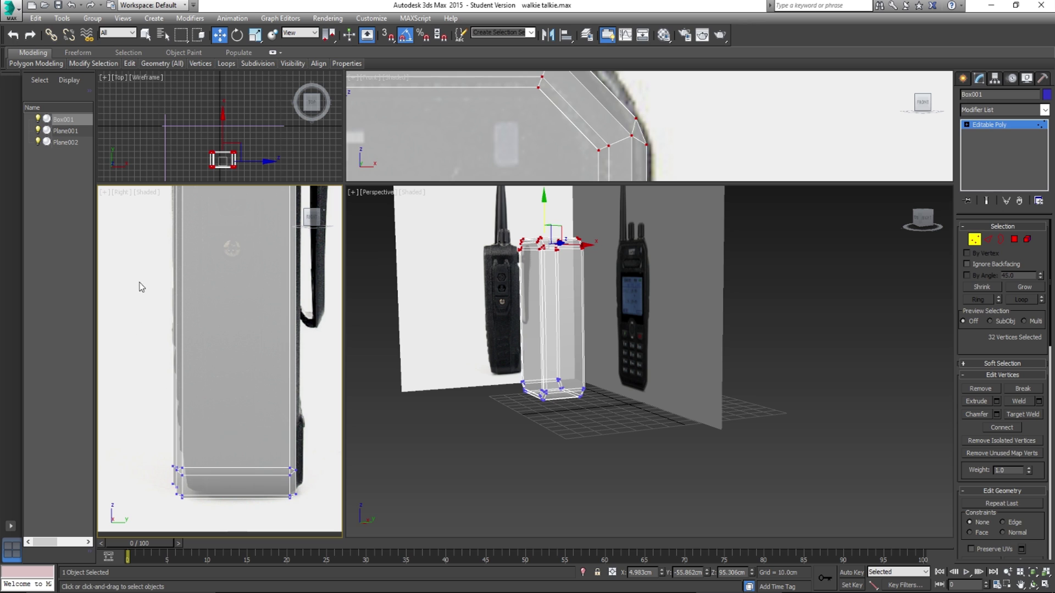
drag(222, 509, 213, 512)
Select the vertices at the body's lower front corner in the Right view.
click(203, 375)
scroll(204, 366, down, 4)
scroll(205, 358, up, 3)
middle_drag(208, 363, 218, 314)
drag(138, 334, 224, 474)
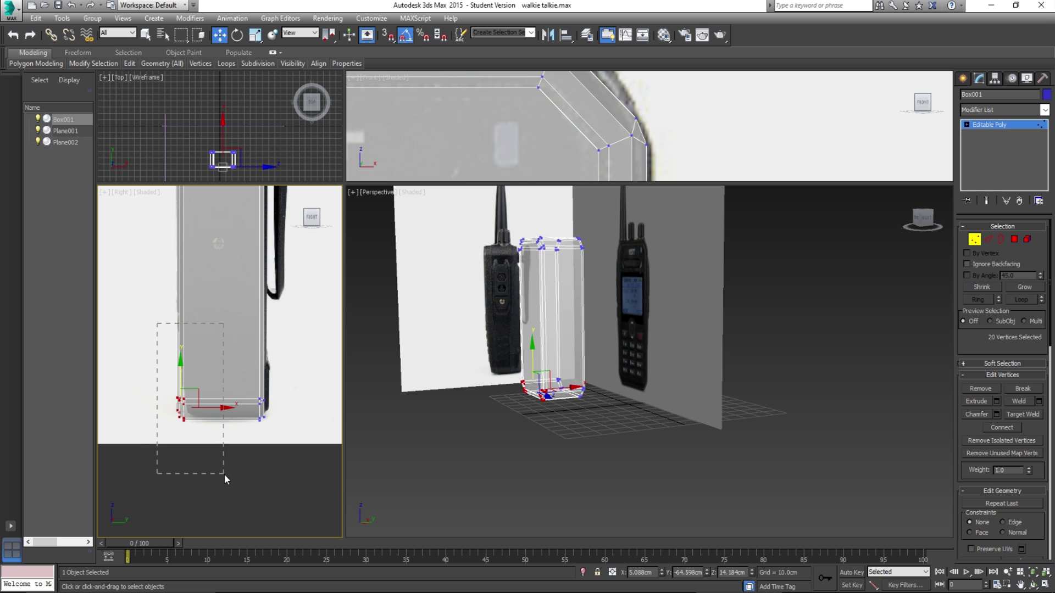
drag(144, 318, 194, 423)
drag(228, 505, 229, 504)
scroll(198, 437, up, 4)
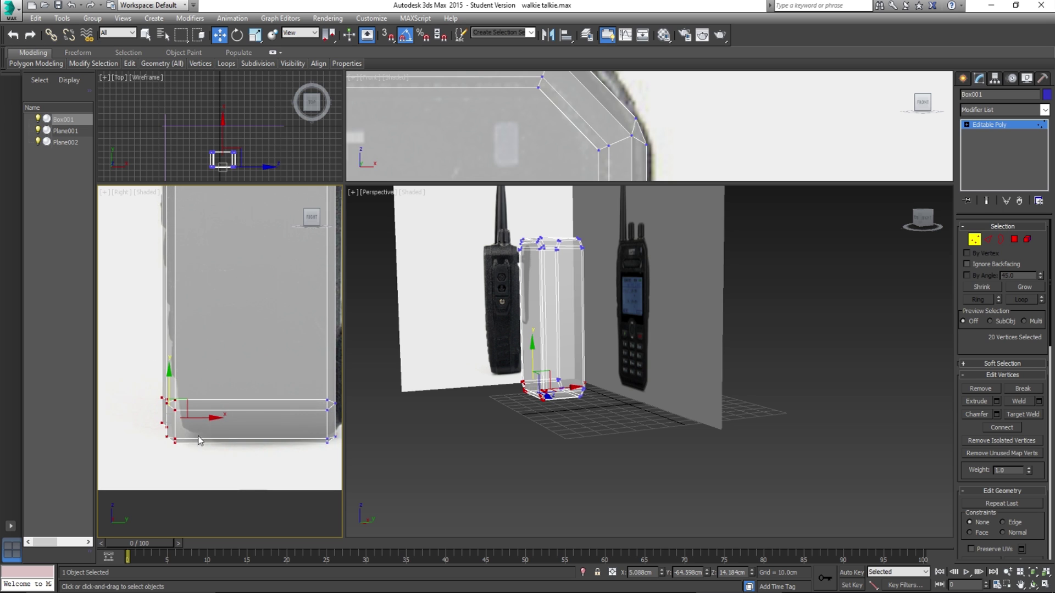
Turn off angle snap and rotate the lower front corner vertices slightly to follow the slanted base in the side reference.
key(e)
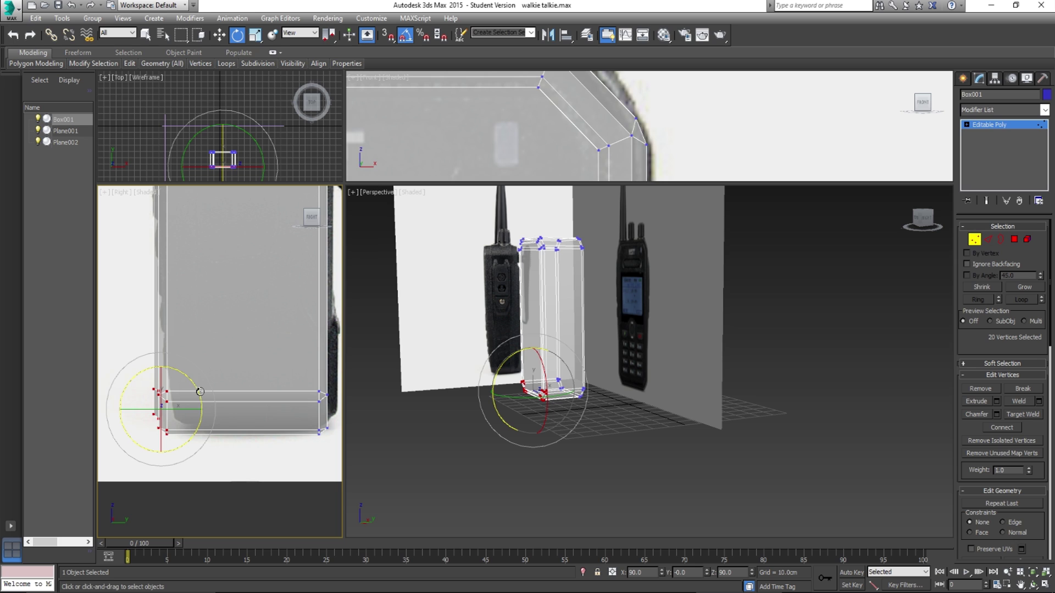
drag(200, 391, 197, 387)
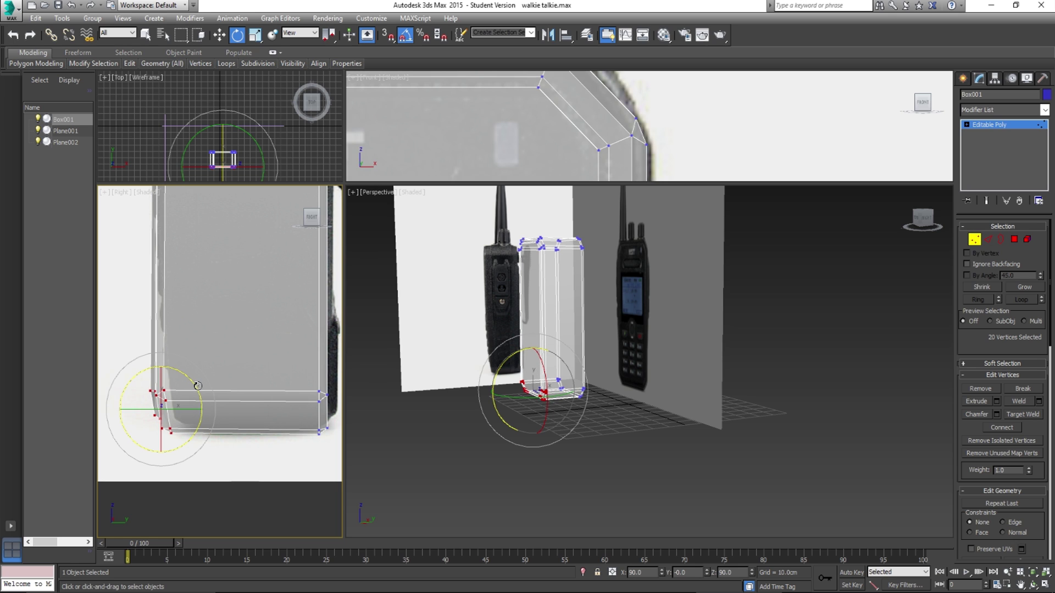
key(ctrl+z)
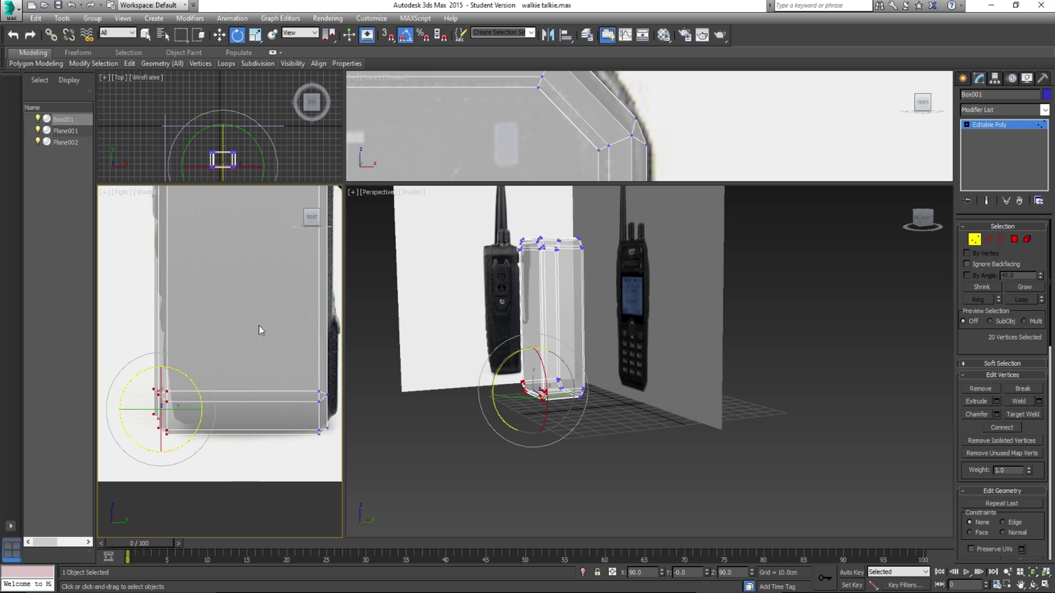
click(406, 36)
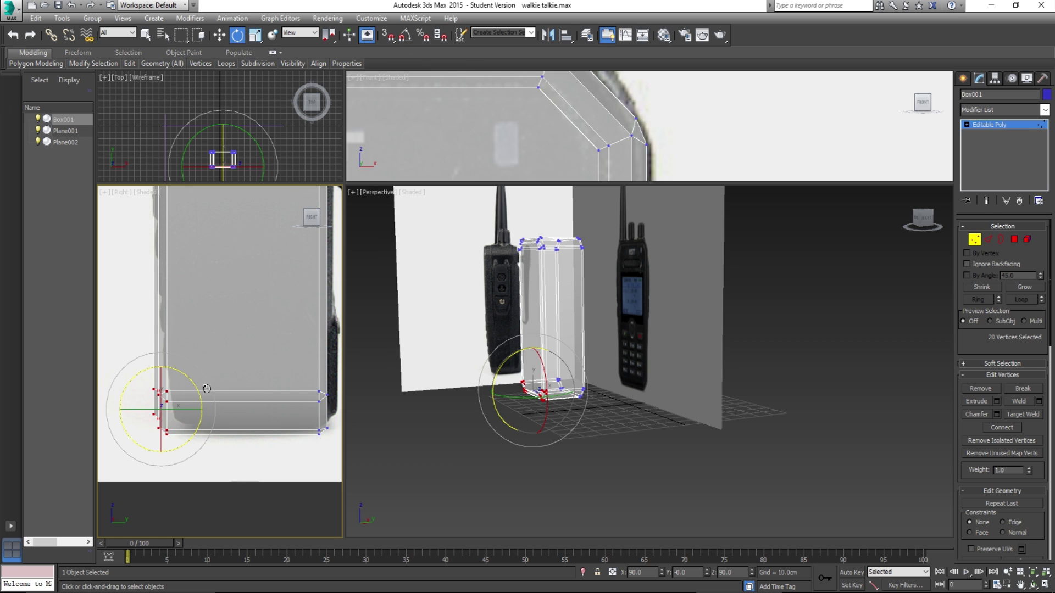
drag(196, 385, 198, 371)
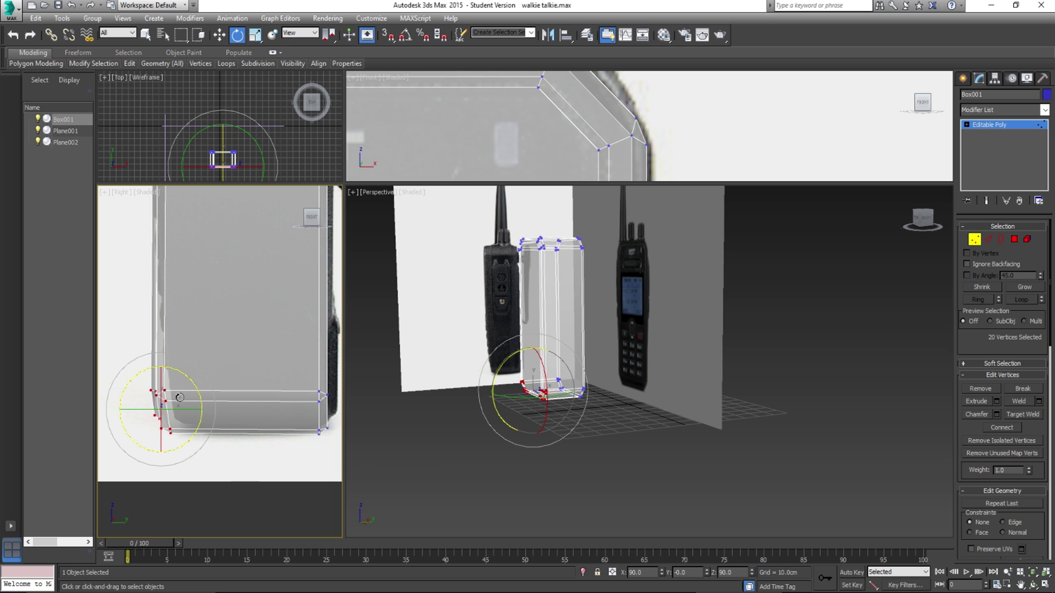
scroll(165, 412, up, 4)
middle_drag(165, 413, 186, 414)
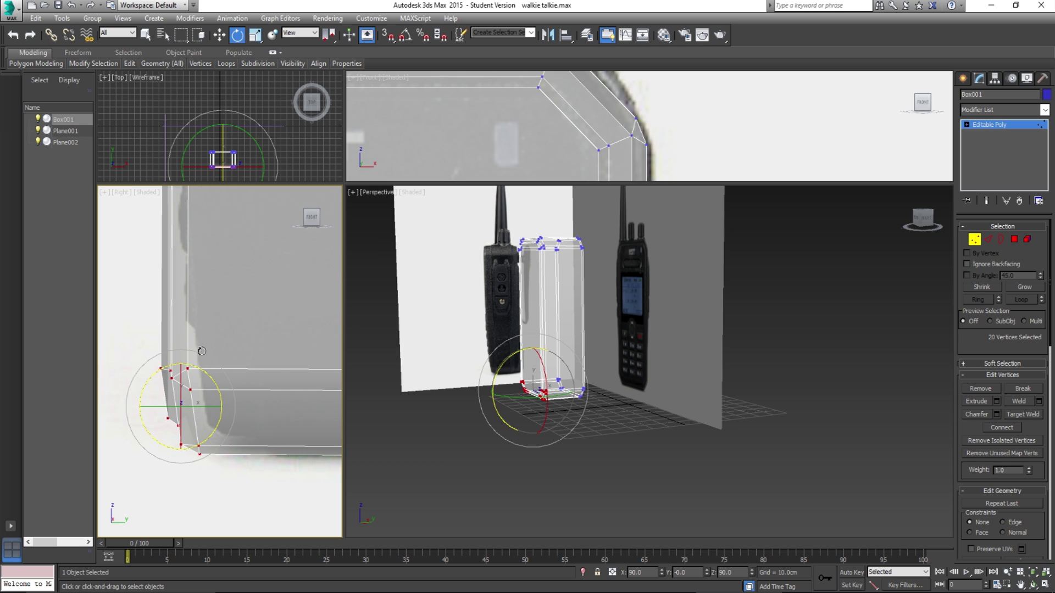
drag(213, 381, 214, 375)
Move the lower front corner vertices about 2.87 cm inward in the Right view to meet the side reference's outline.
key(w)
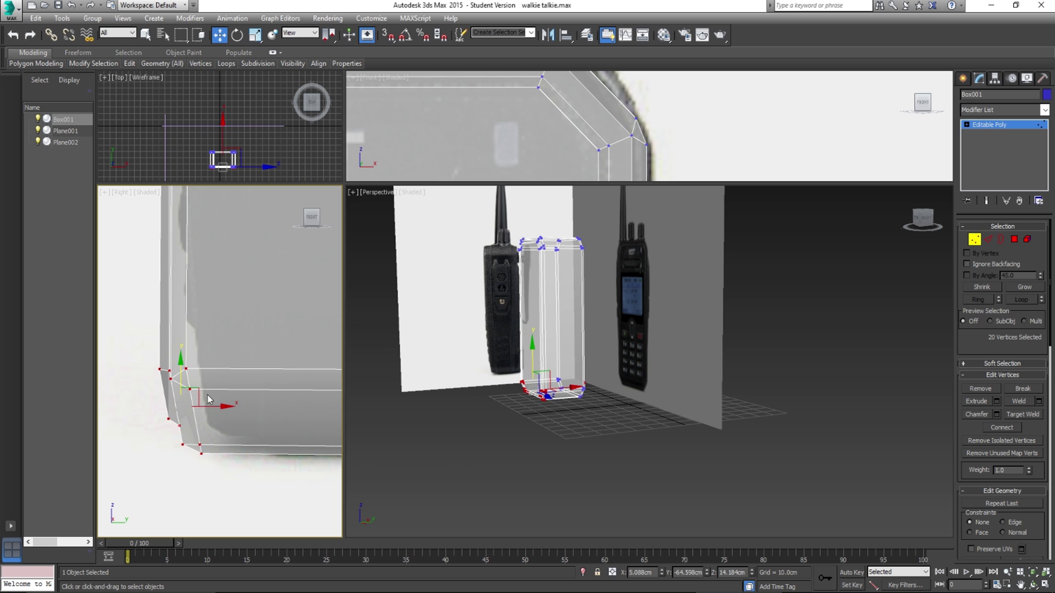
middle_drag(212, 406, 233, 408)
mouse_move(233, 408)
mouse_down()
mouse_move(215, 408)
mouse_move(251, 411)
mouse_up()
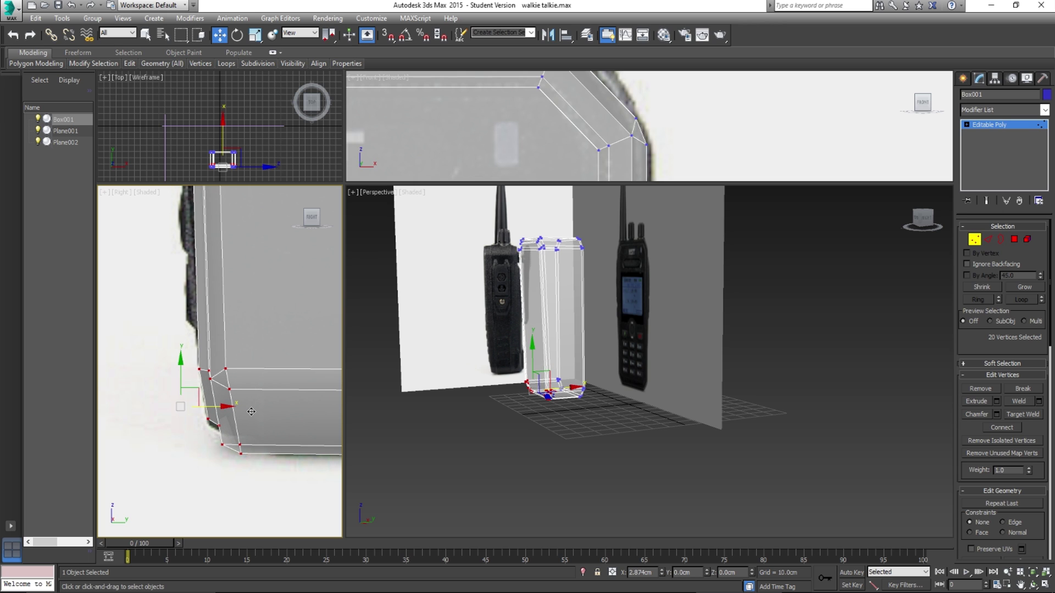
drag(251, 412, 251, 412)
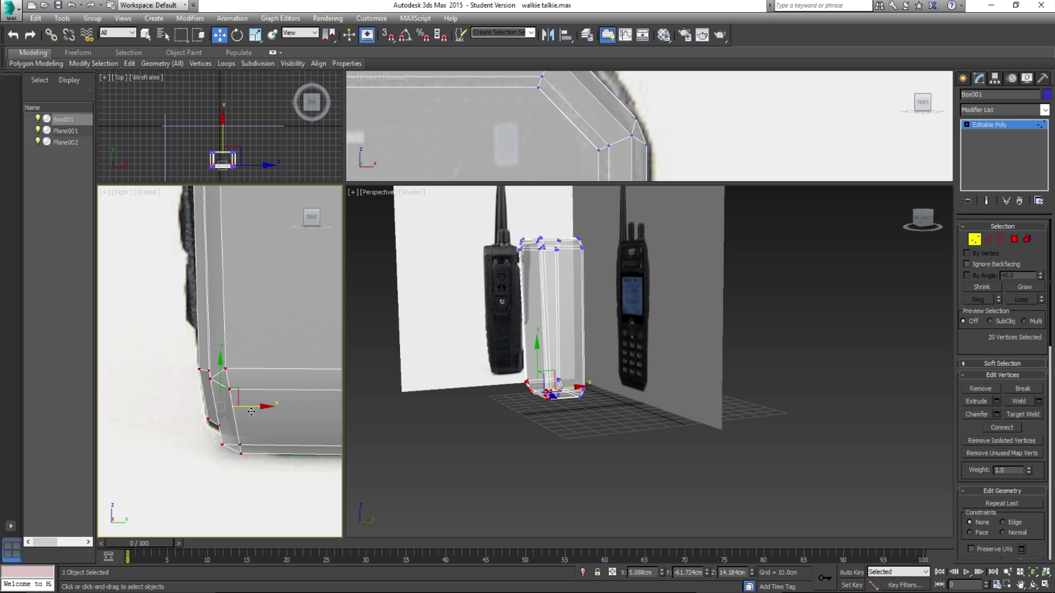
scroll(248, 337, down, 6)
scroll(260, 353, up, 3)
middle_drag(255, 375, 228, 378)
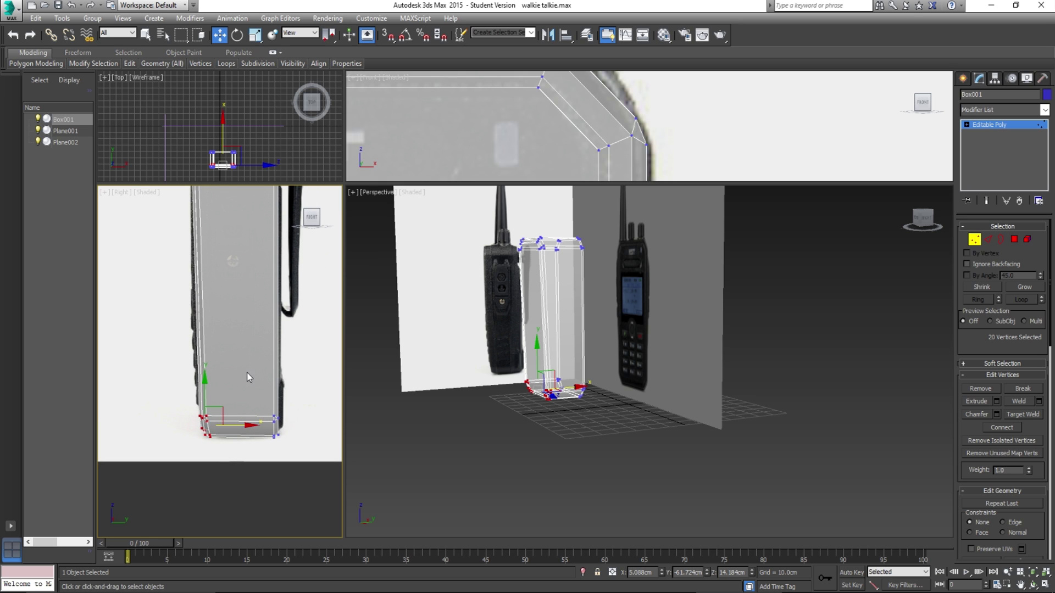
Clear the vertex selection and examine the body's tapered front edge and lower corner against the side reference.
click(240, 337)
scroll(202, 380, up, 6)
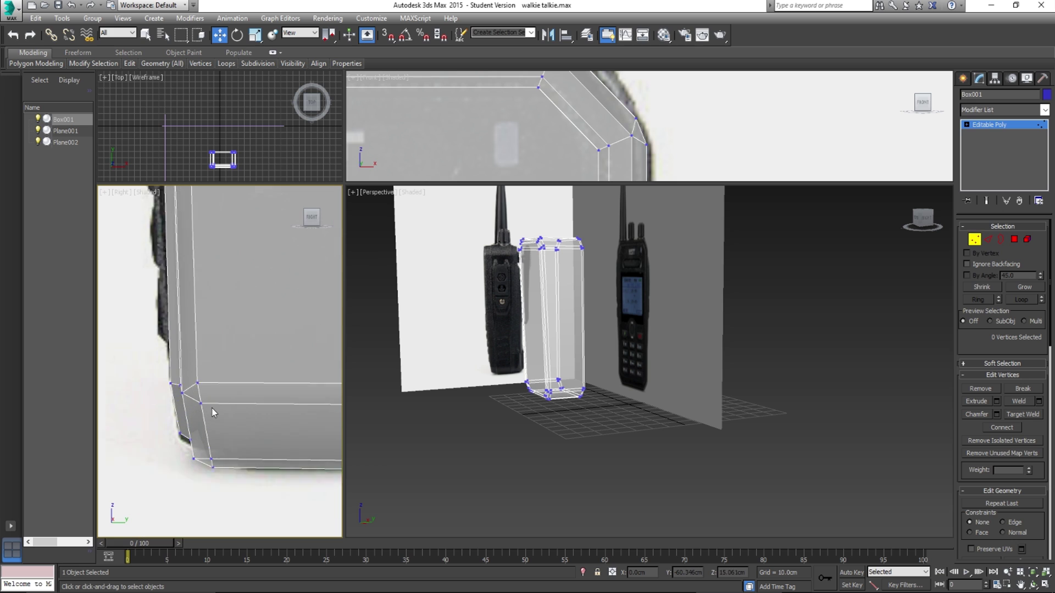
scroll(198, 382, down, 5)
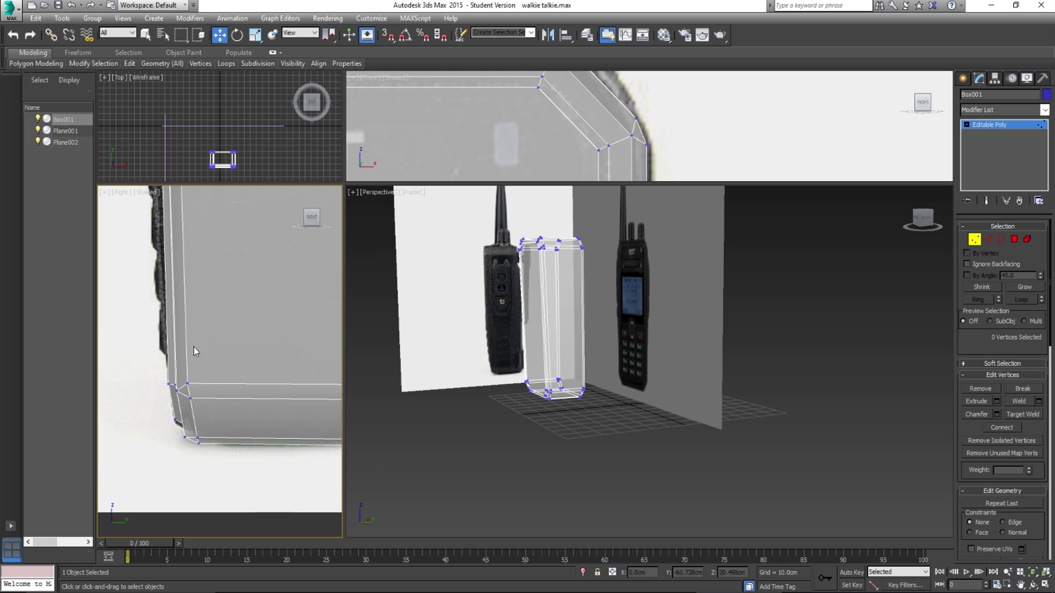
drag(154, 376, 235, 430)
scroll(150, 420, up, 4)
click(169, 412)
scroll(209, 258, down, 3)
middle_drag(211, 248, 184, 314)
scroll(220, 256, down, 5)
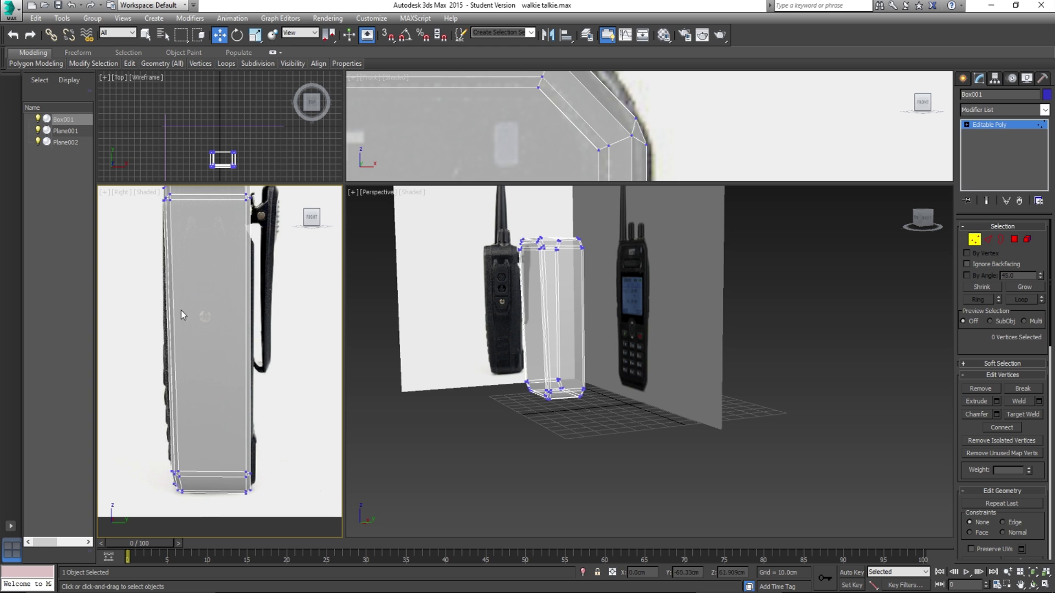